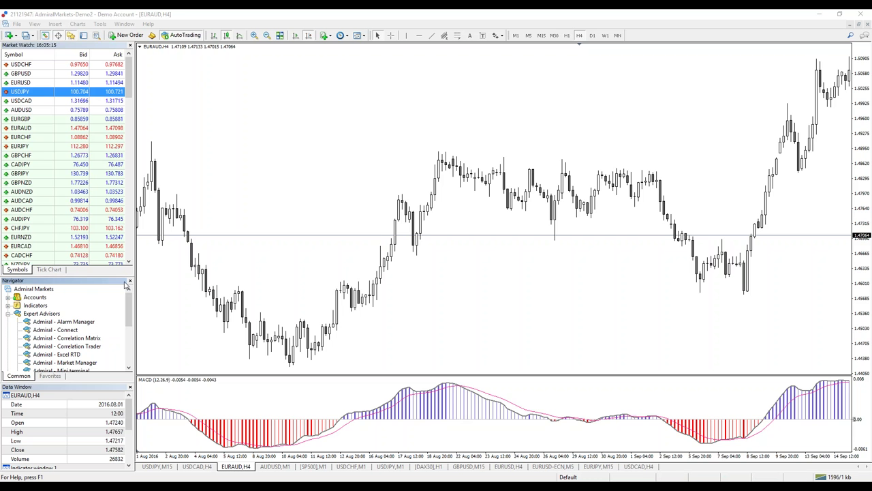
Examine the input parameters of the MACD CAM indicator on the EURAUD H4 chart, including the alert settings and MACD types note.
right_click(287, 88)
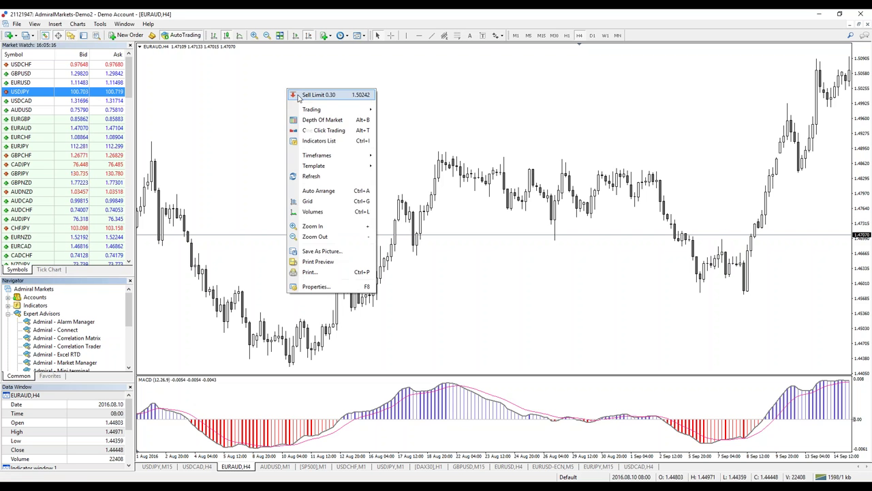
click(331, 142)
click(299, 247)
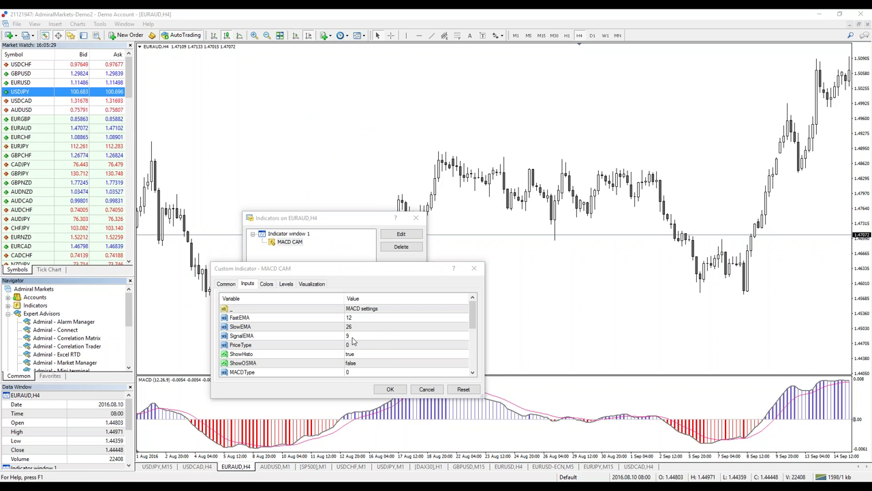
scroll(353, 343, down, 1)
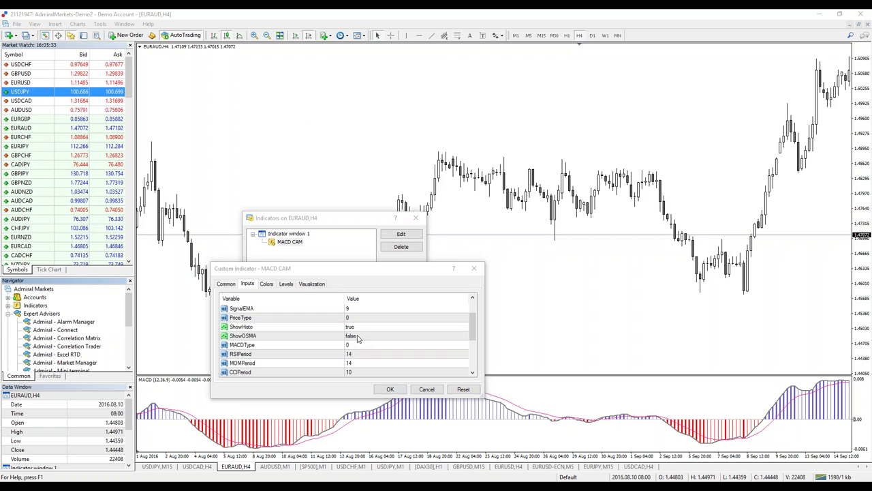
scroll(352, 322, down, 1)
scroll(370, 354, down, 2)
scroll(371, 353, up, 1)
scroll(371, 353, down, 1)
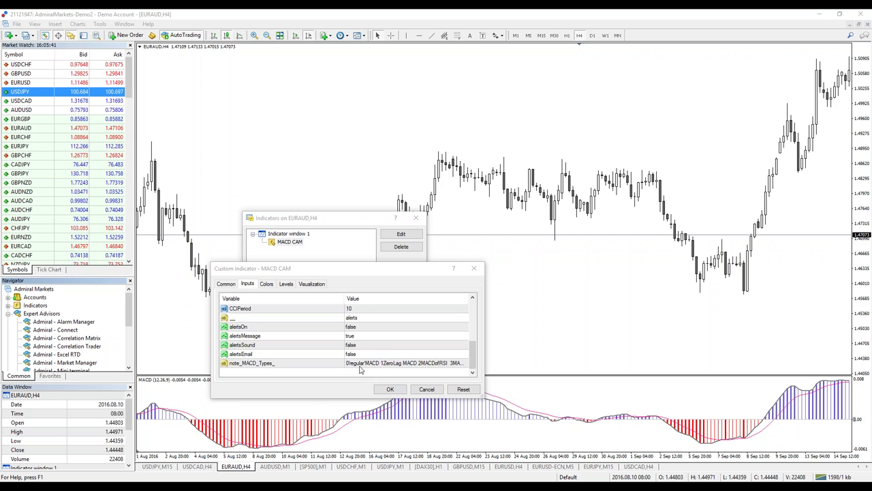
scroll(366, 330, up, 4)
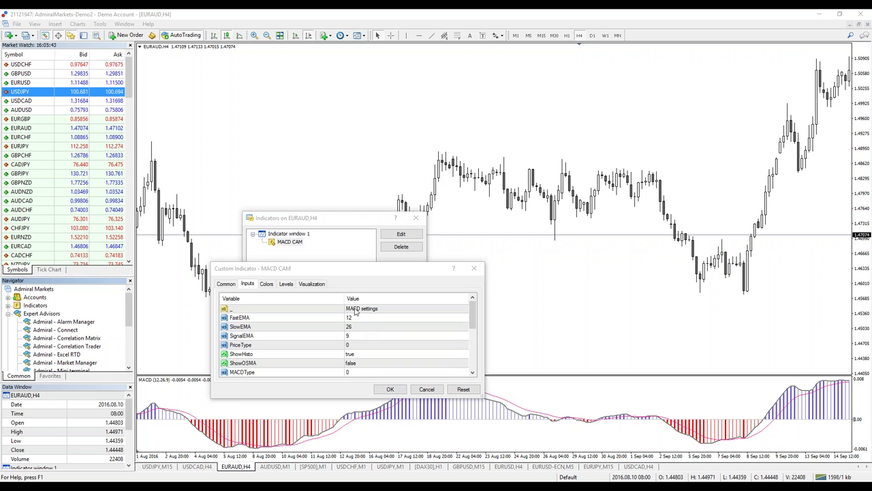
scroll(356, 321, down, 5)
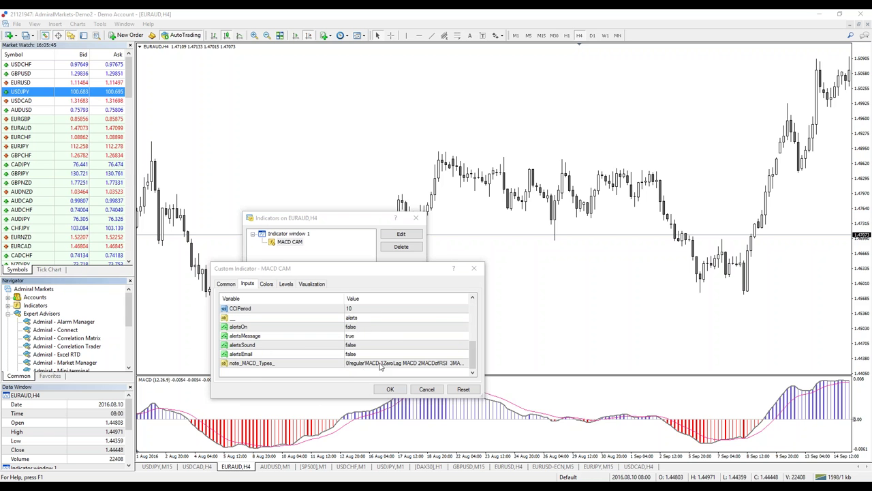
scroll(386, 341, up, 5)
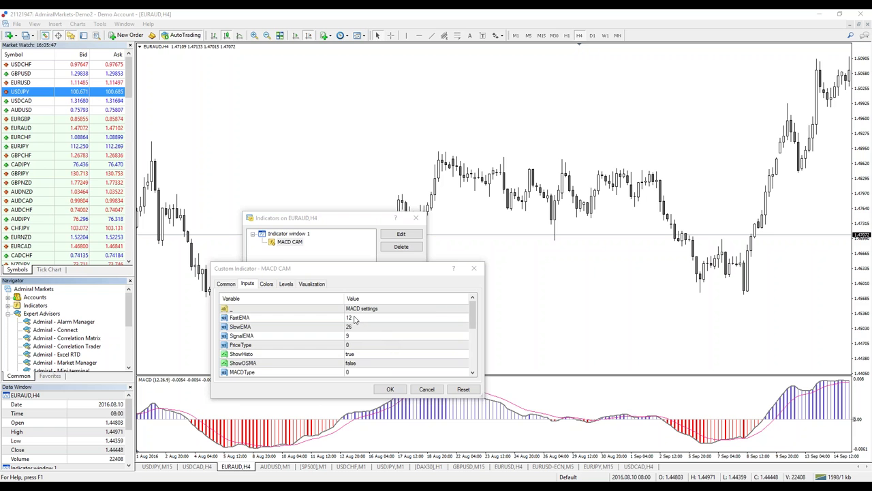
click(390, 389)
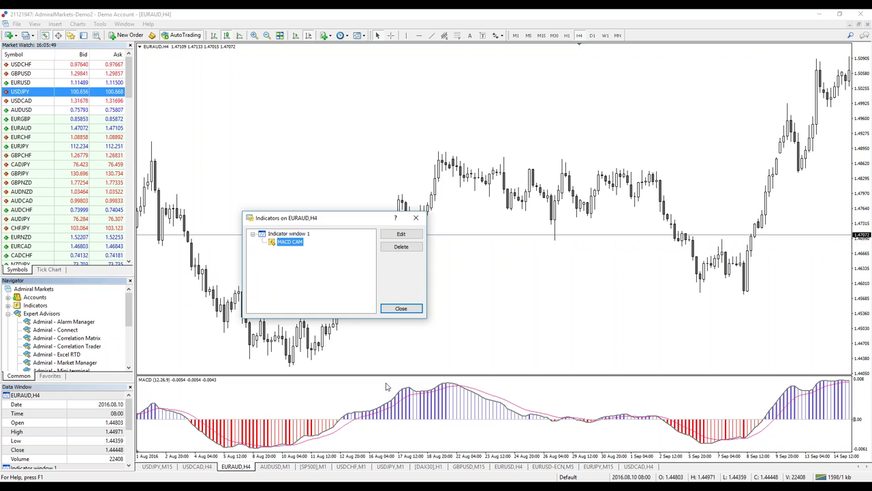
click(395, 310)
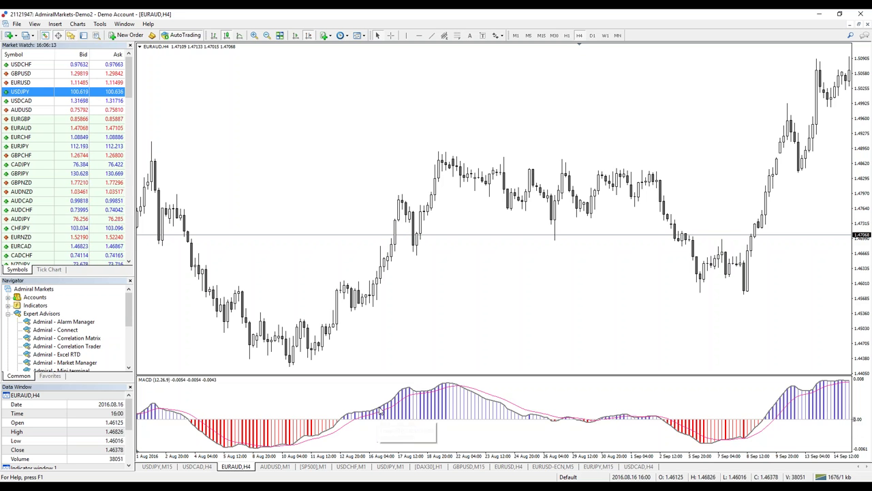
Enlarge the MACD pane to about half the chart height and add a vertical line in it at the 12 August upward zero crossing.
mouse_move(382, 413)
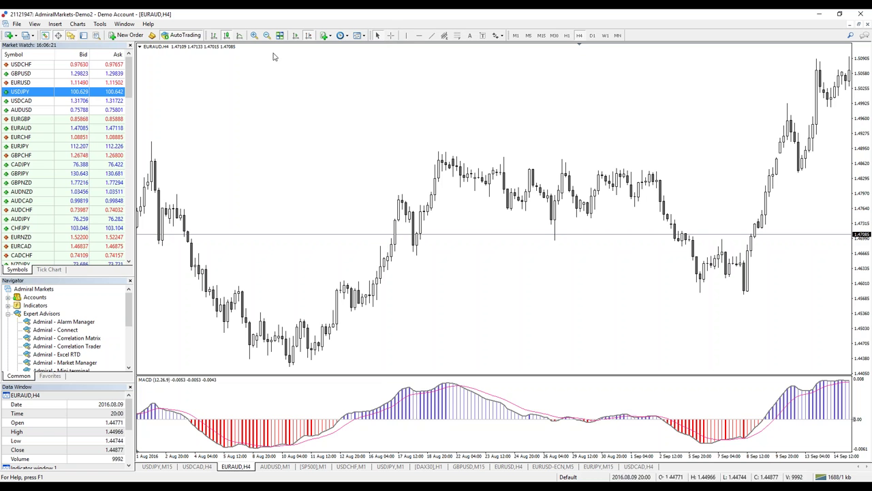
drag(379, 375, 371, 218)
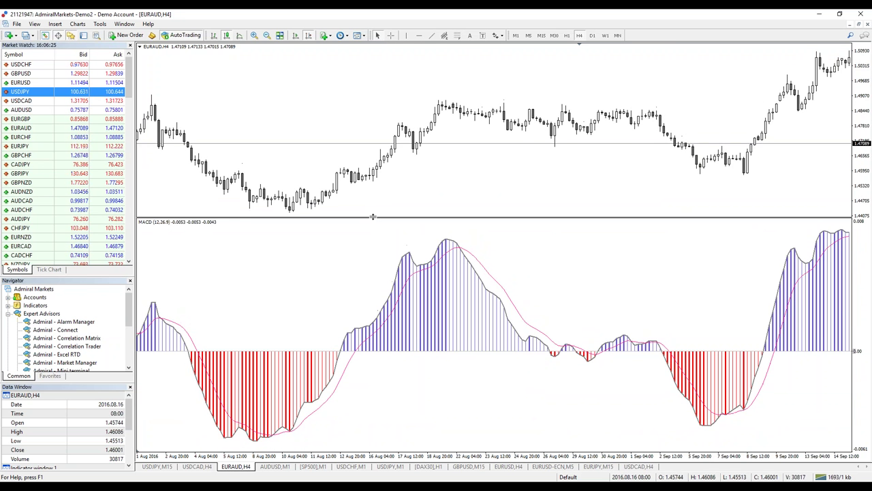
click(393, 36)
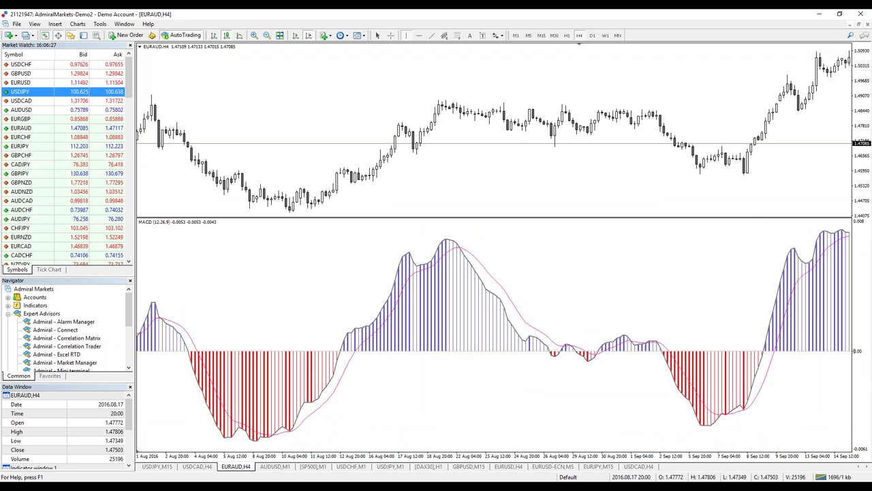
click(343, 283)
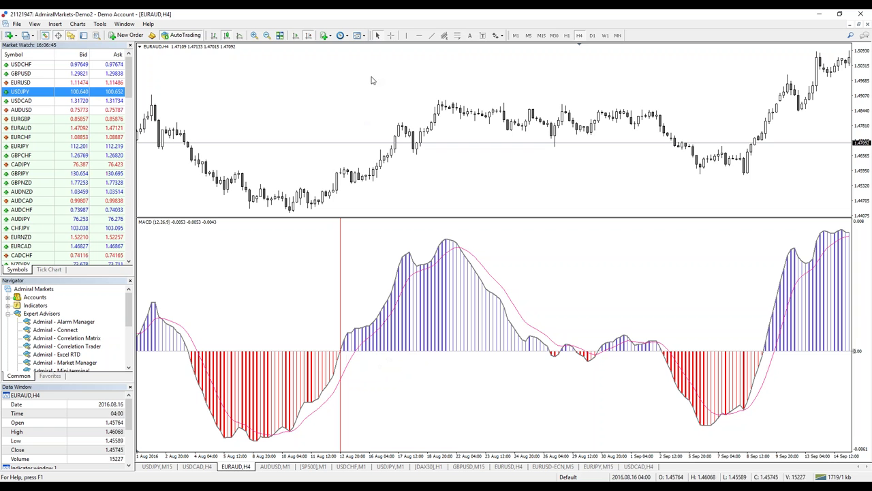
Add a vertical line on the price chart at 2016.08.12 20:00, aligned with the line in the MACD pane.
click(406, 35)
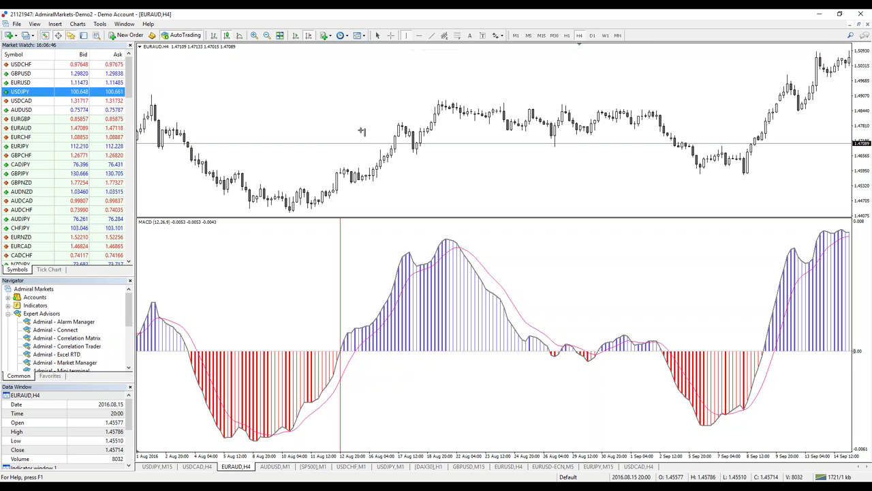
click(337, 139)
drag(337, 138, 340, 138)
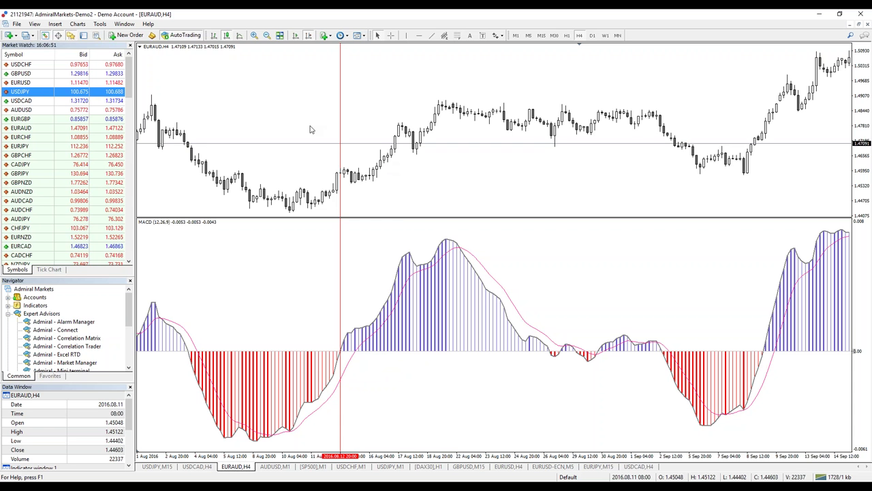
Add a vertical line on the price chart at 2016.08.15 16:00, where the MACD signal line crosses above zero.
mouse_move(346, 173)
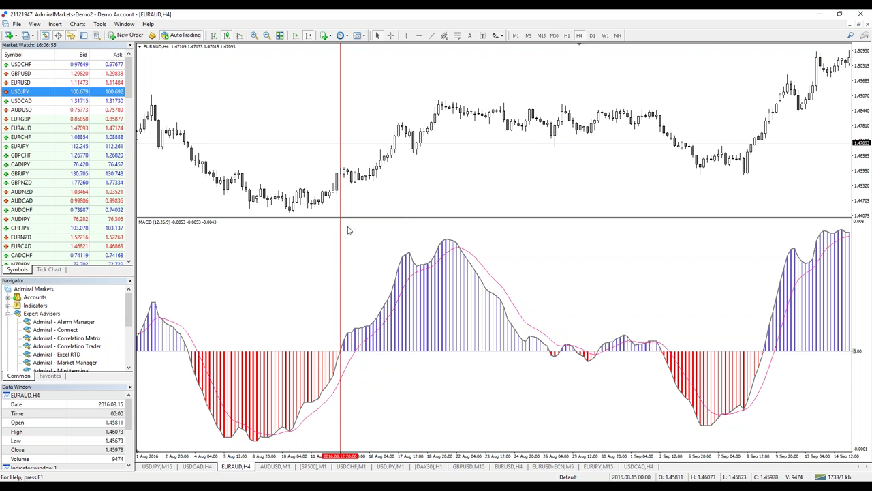
mouse_move(366, 346)
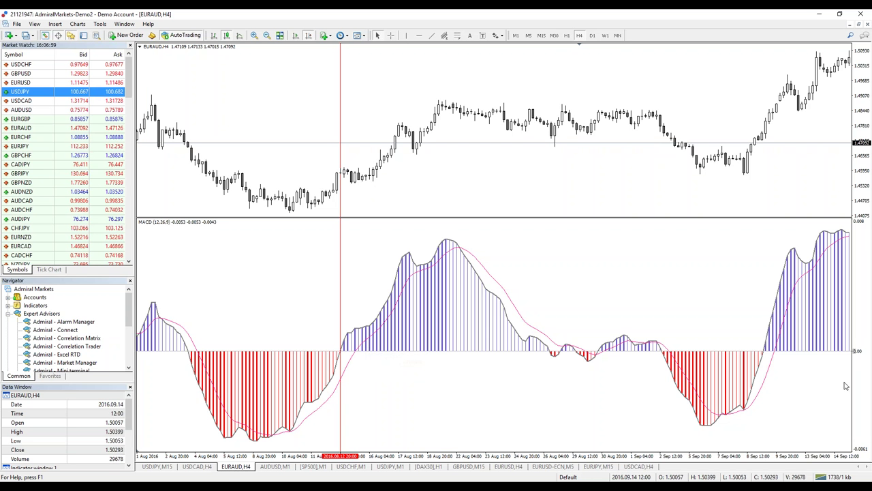
click(406, 35)
drag(369, 184, 360, 189)
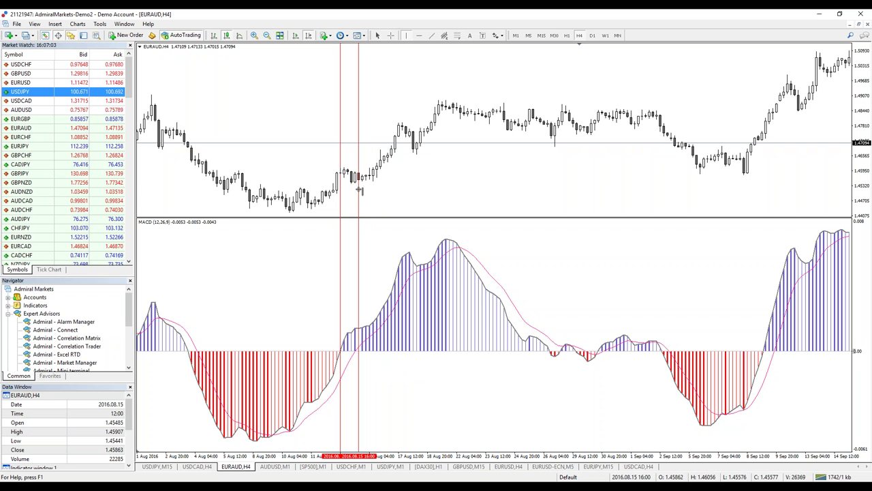
Add a vertical line on the price chart at 2016.08.18 04:00, at the pullback between the two August MACD peaks.
mouse_move(455, 310)
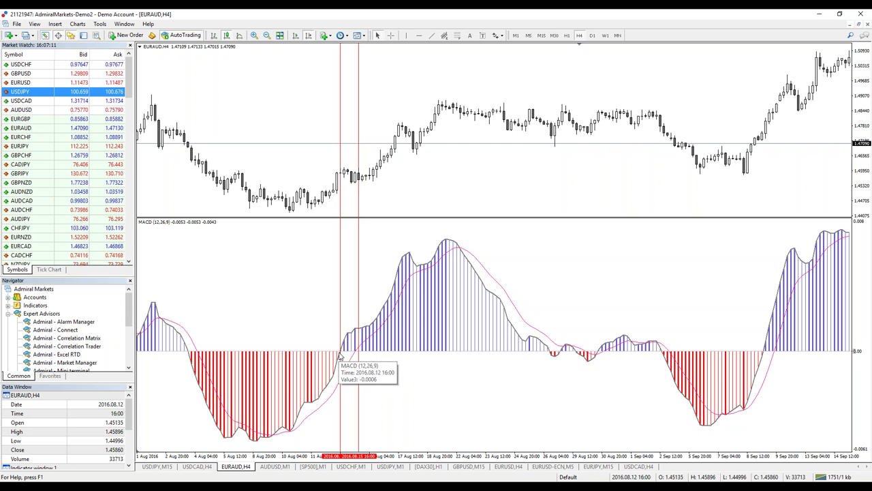
drag(340, 355, 349, 354)
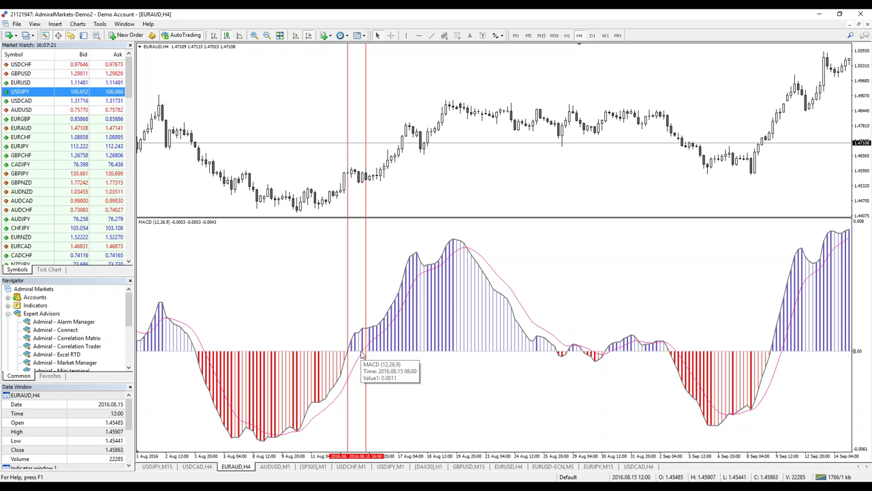
scroll(258, 331, up, 5)
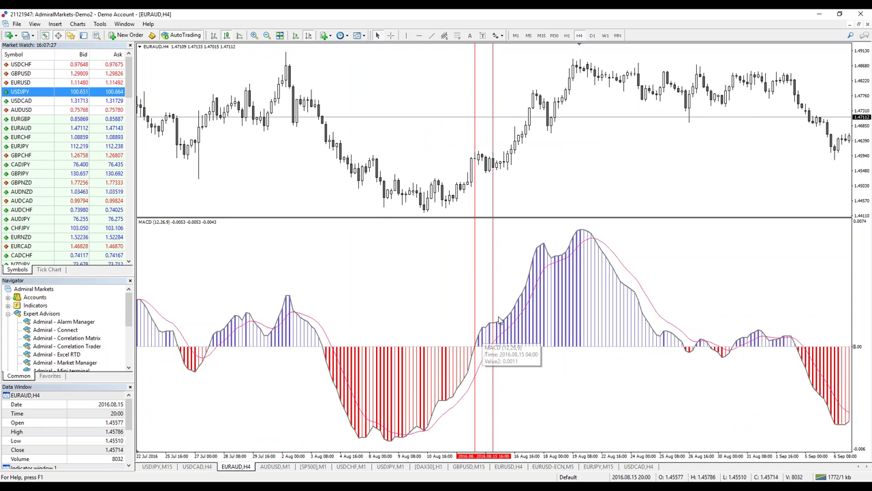
scroll(536, 308, down, 10)
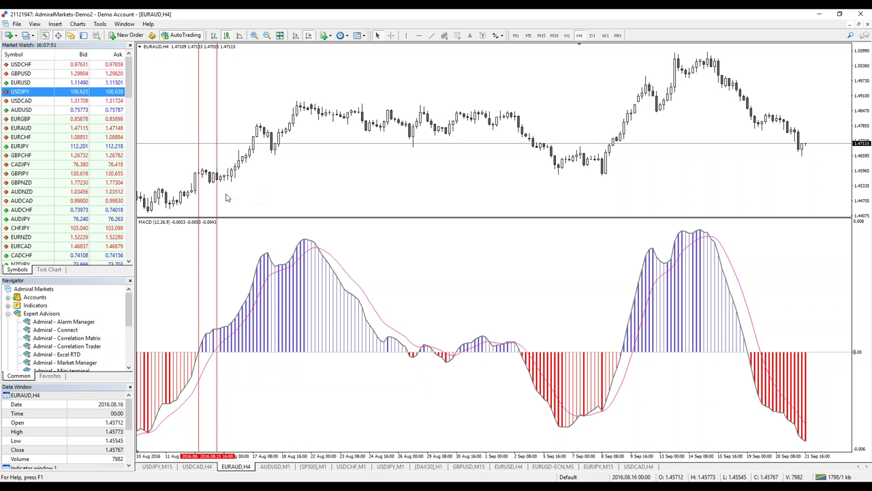
mouse_move(229, 181)
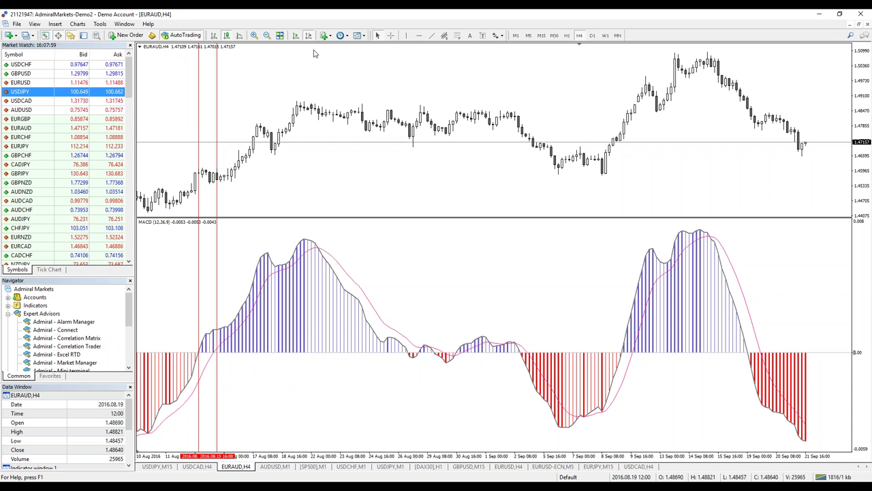
click(407, 36)
click(279, 174)
drag(279, 174, 271, 176)
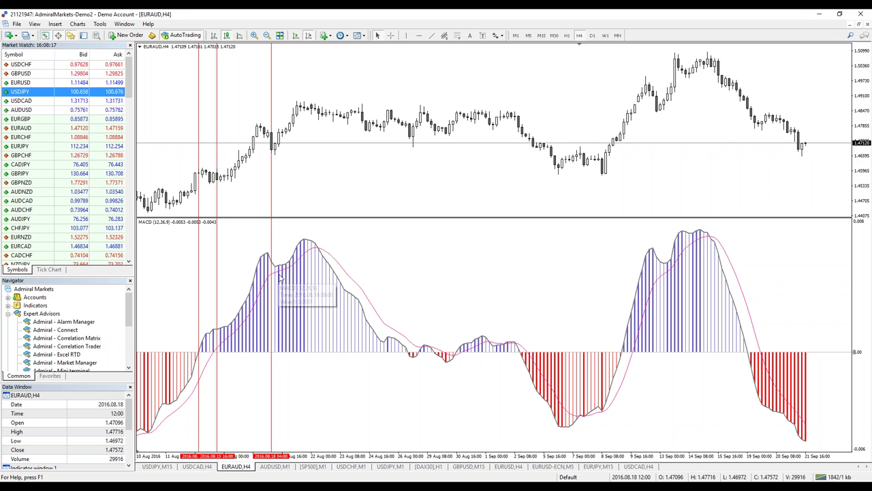
Add vertical lines on the price chart at 2016.08.18 12:00 and at 2016.08.19 20:00.
click(405, 36)
drag(296, 136, 279, 136)
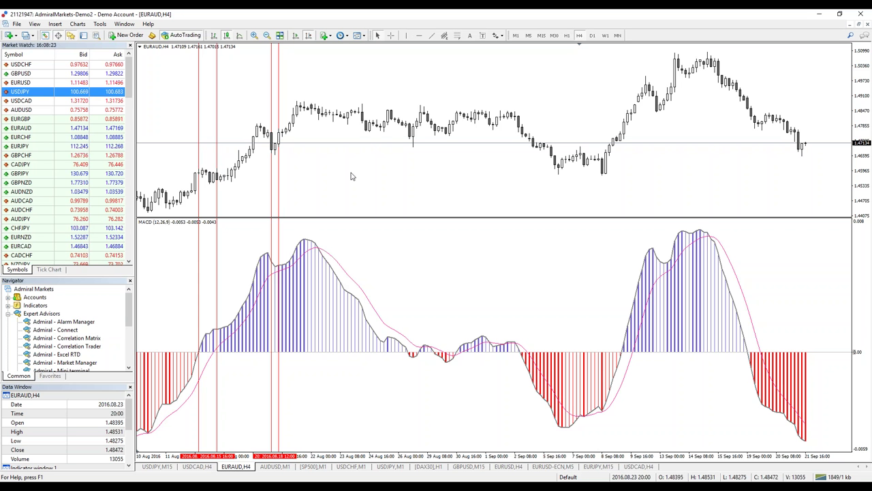
drag(293, 136, 308, 157)
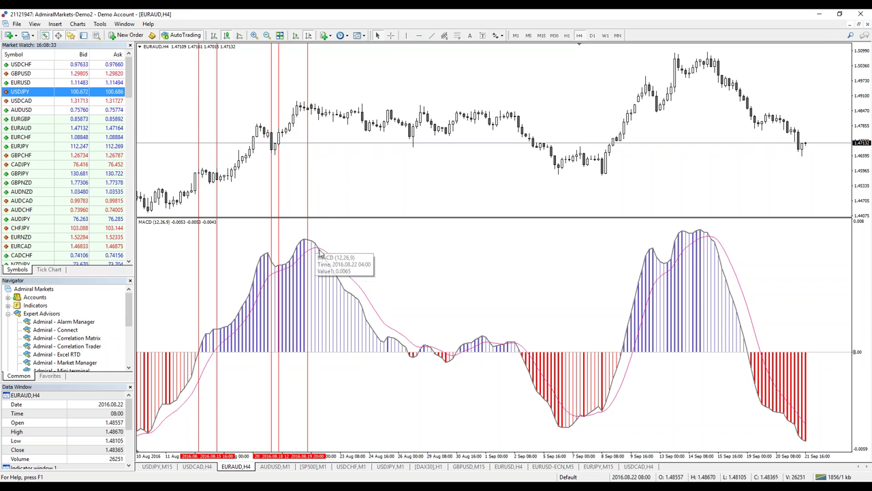
Change the gray MACD line (color 4) of the MACD CAM indicator to blue.
mouse_move(332, 261)
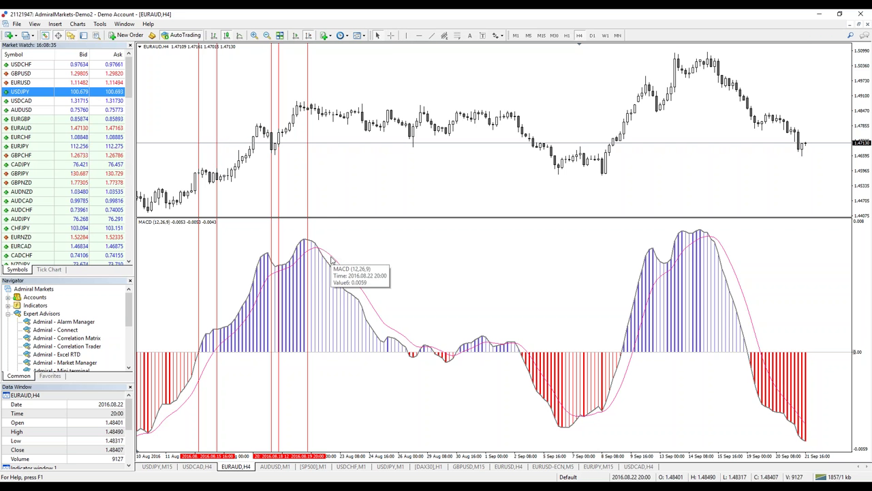
right_click(372, 138)
click(409, 189)
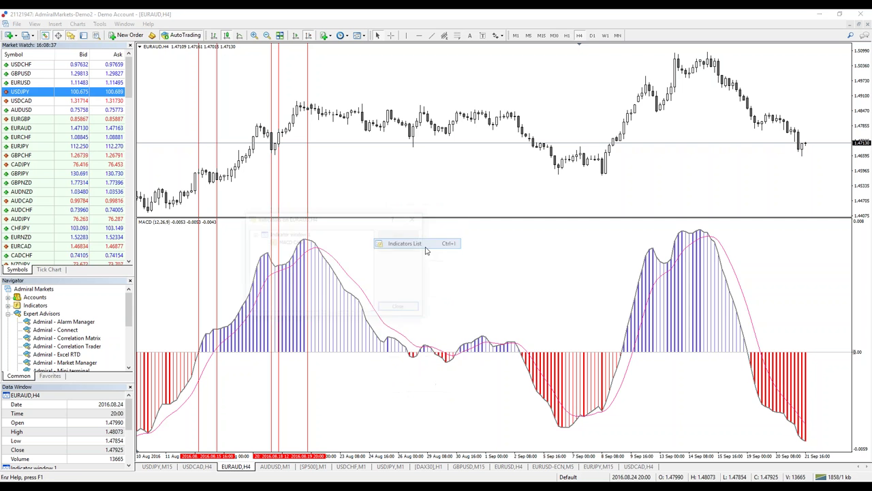
double_click(298, 243)
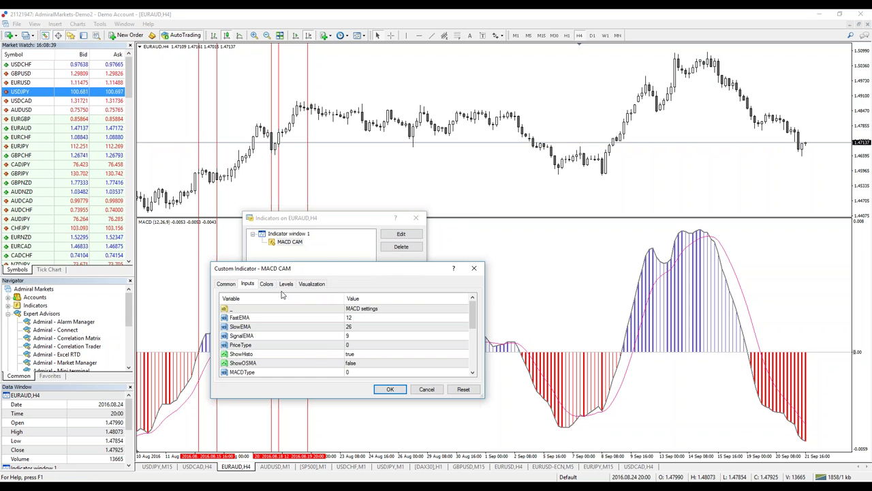
click(266, 284)
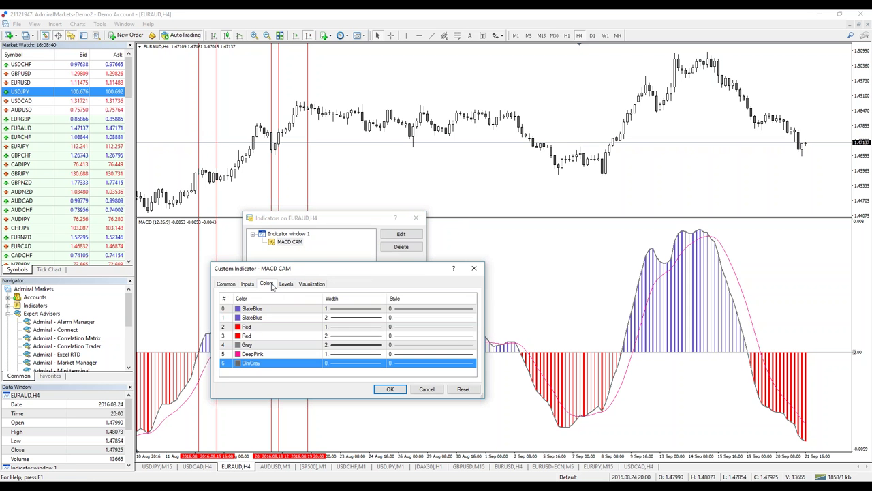
click(317, 345)
click(317, 345)
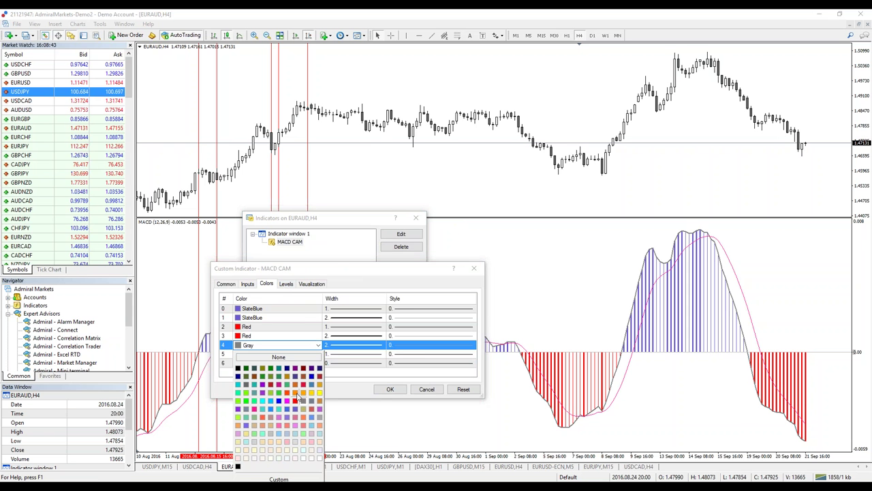
click(279, 407)
click(390, 390)
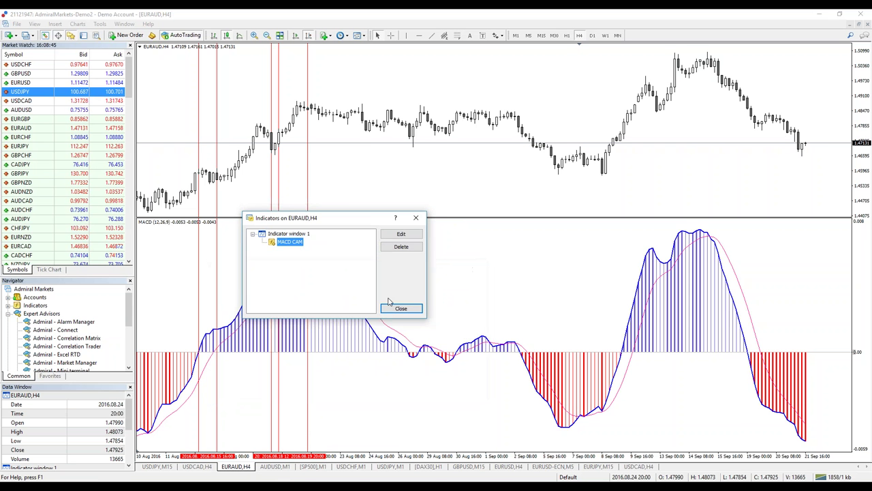
click(398, 308)
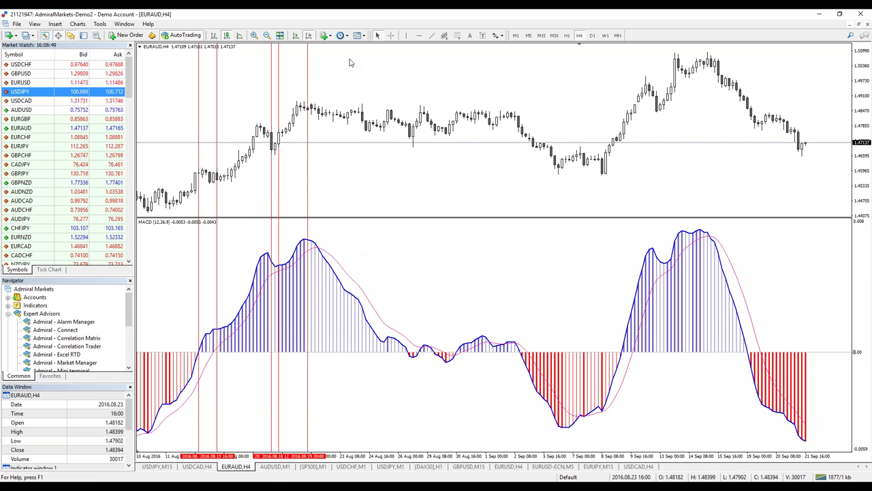
Add a vertical line on the price chart at 2016.08.22 08:00, just after the second August MACD peak.
click(406, 35)
drag(323, 159, 319, 169)
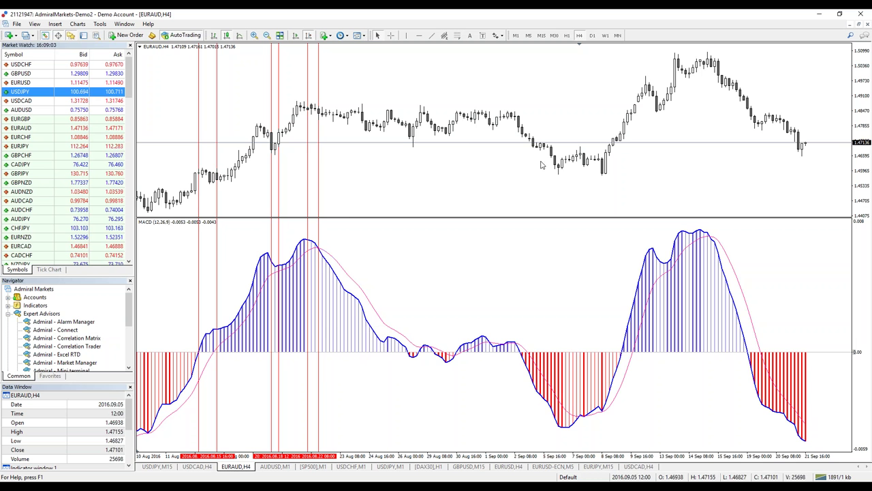
scroll(201, 99, up, 1)
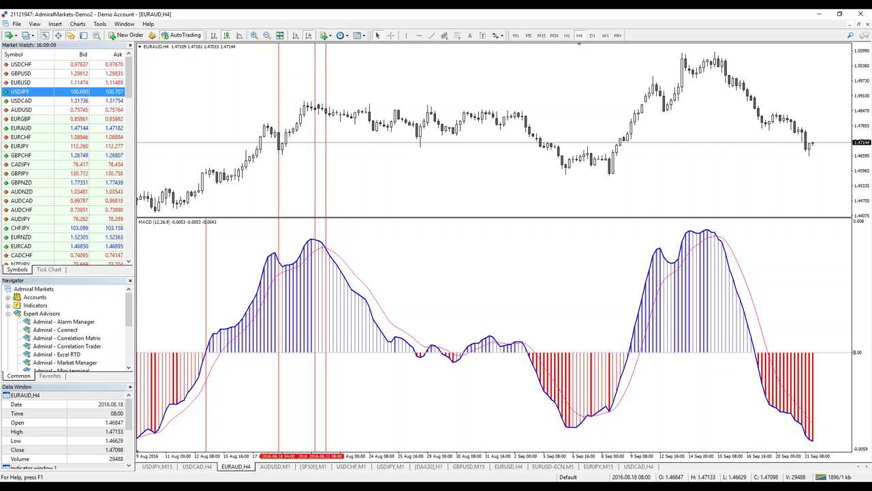
Delete the existing vertical lines and mark the August upward zero-line crossing at 2016.08.12 20:00 in both the MACD window and price chart.
scroll(318, 94, up, 1)
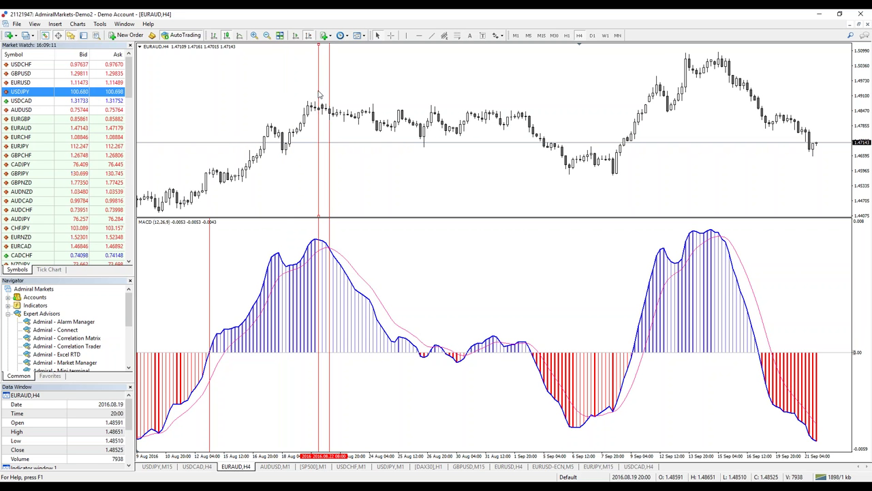
click(210, 286)
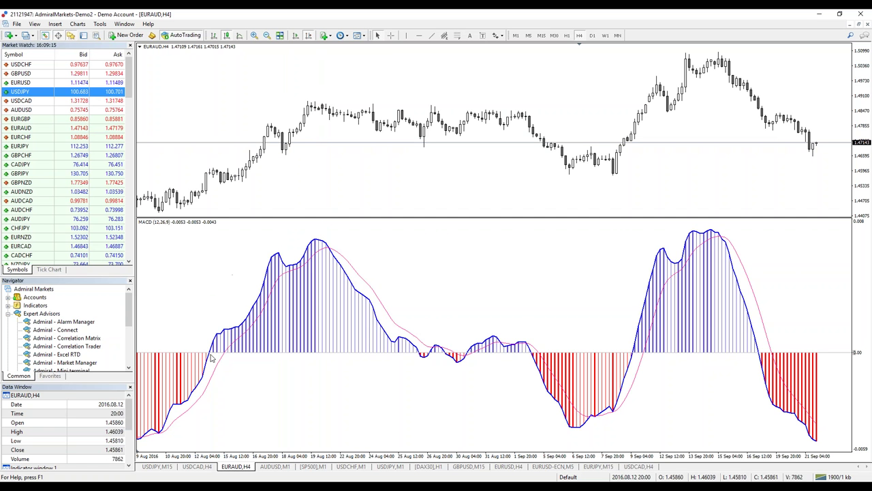
click(404, 35)
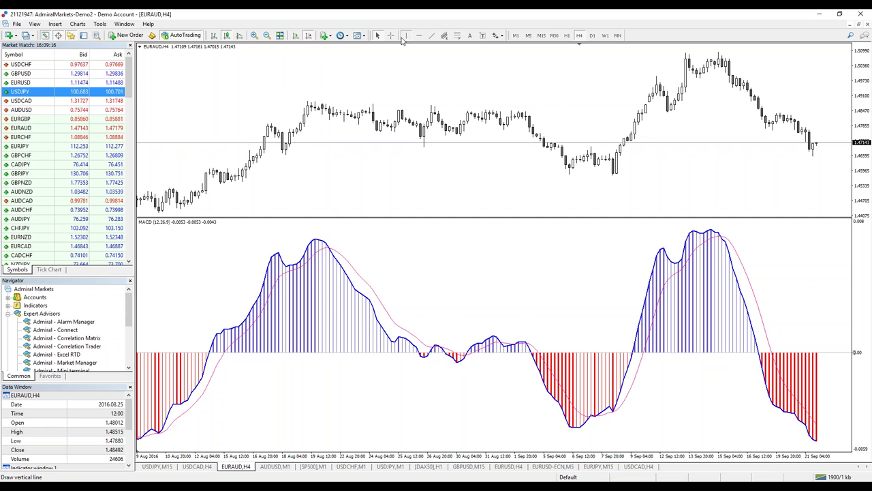
click(209, 233)
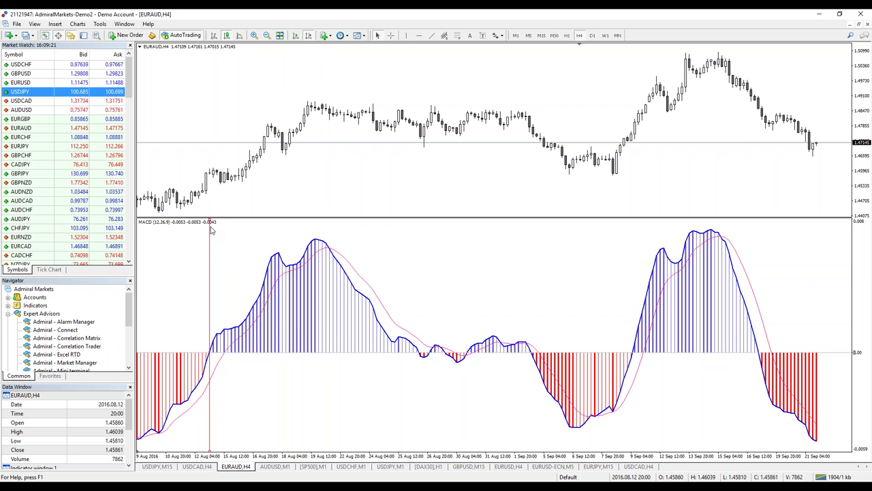
click(404, 35)
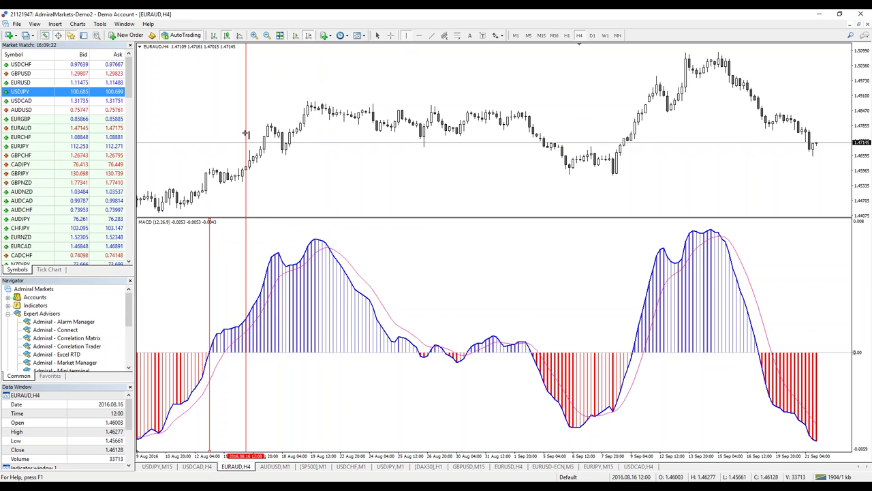
click(210, 132)
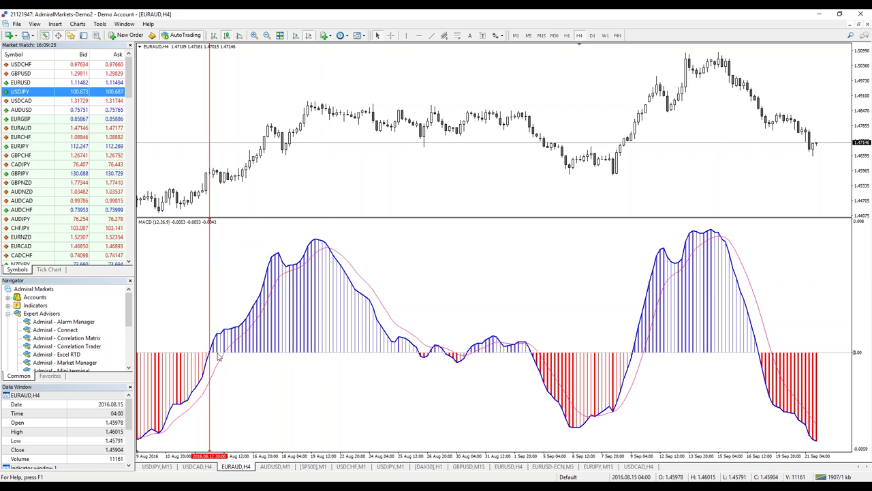
Add a vertical line in the MACD window where the signal line rises through zero and one on the price chart at 2016.08.18 04:00.
click(406, 35)
click(229, 240)
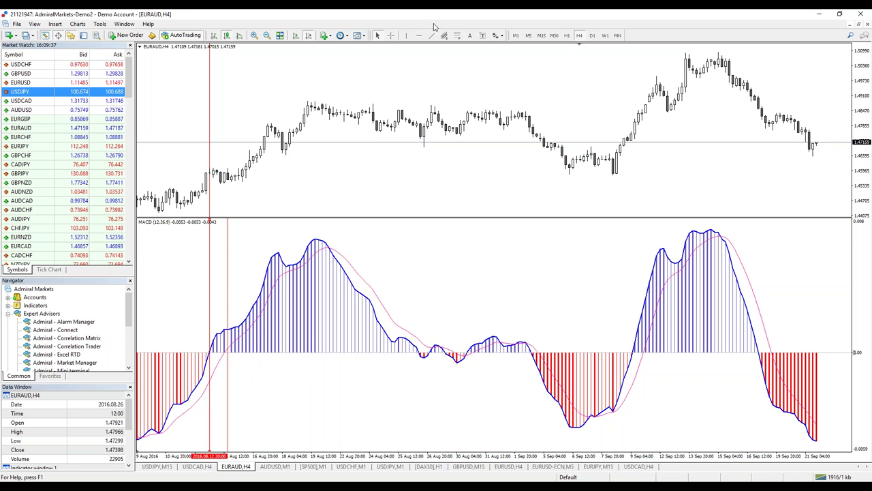
click(405, 36)
drag(286, 185, 284, 186)
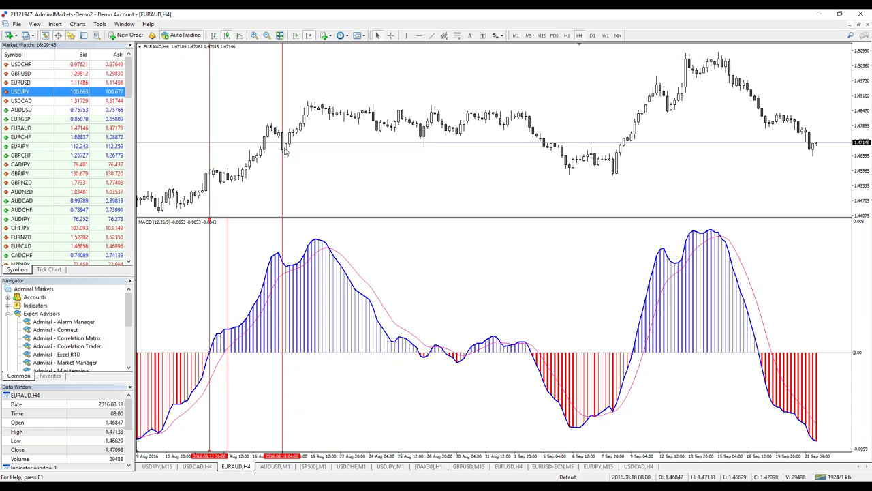
Add a vertical line on the price chart at 2016.08.18 12:00, just after the pullback in the MACD.
click(406, 34)
drag(308, 166, 292, 168)
mouse_move(290, 146)
Add vertical lines on the price chart at 2016.08.19 20:00 and 2016.08.22 08:00, around the second August MACD peak.
click(407, 34)
drag(351, 123, 318, 122)
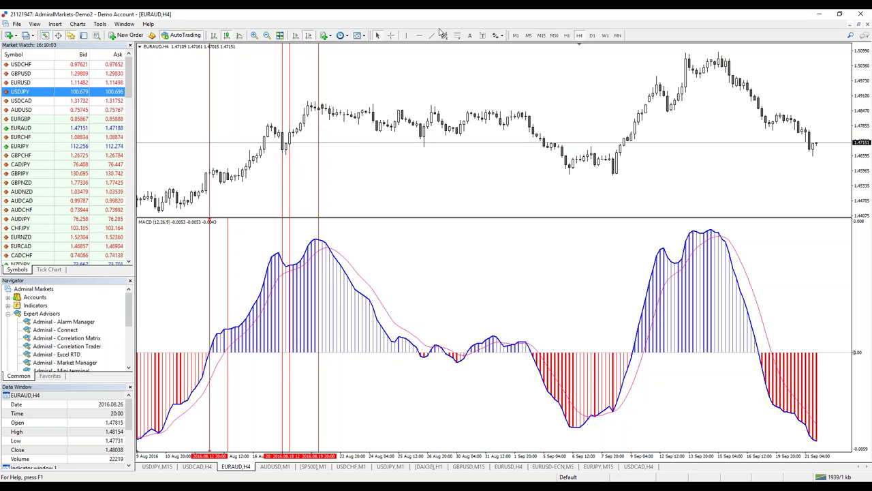
click(407, 35)
drag(362, 126, 330, 129)
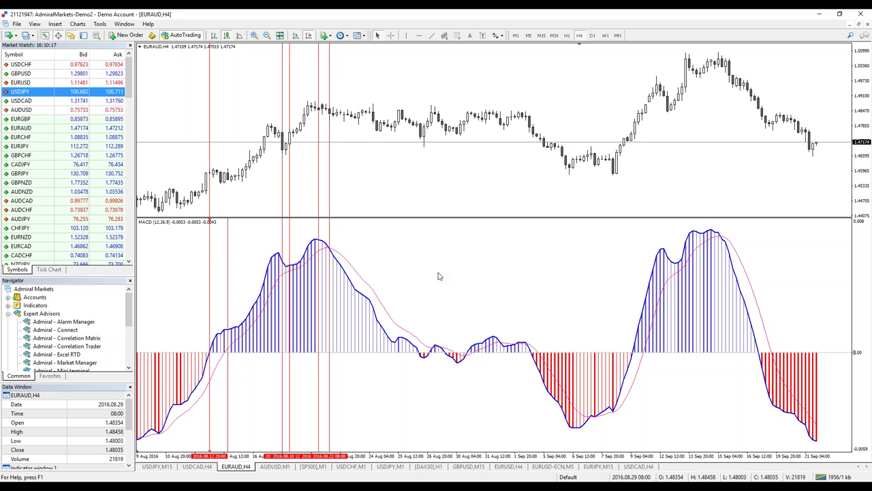
Mark the MACD's downward zero-line crossing at 2016.09.02 16:00 with vertical lines in both the MACD window and the price chart.
scroll(537, 271, down, 5)
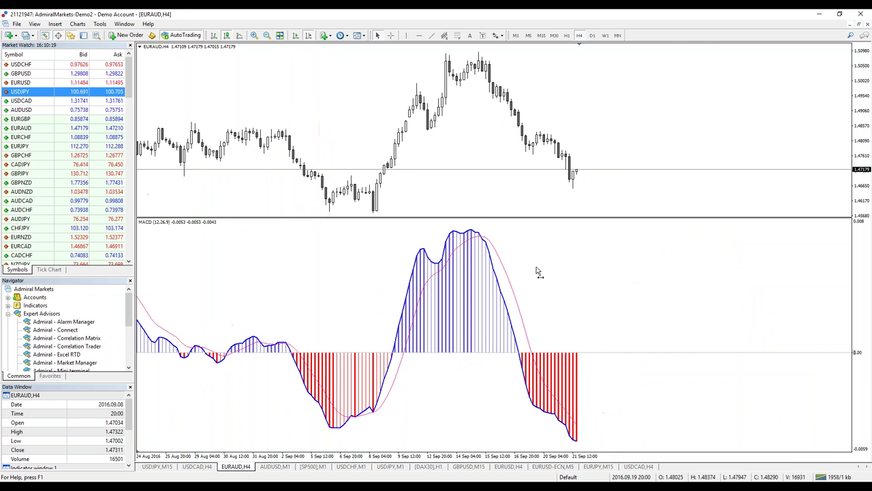
mouse_move(492, 288)
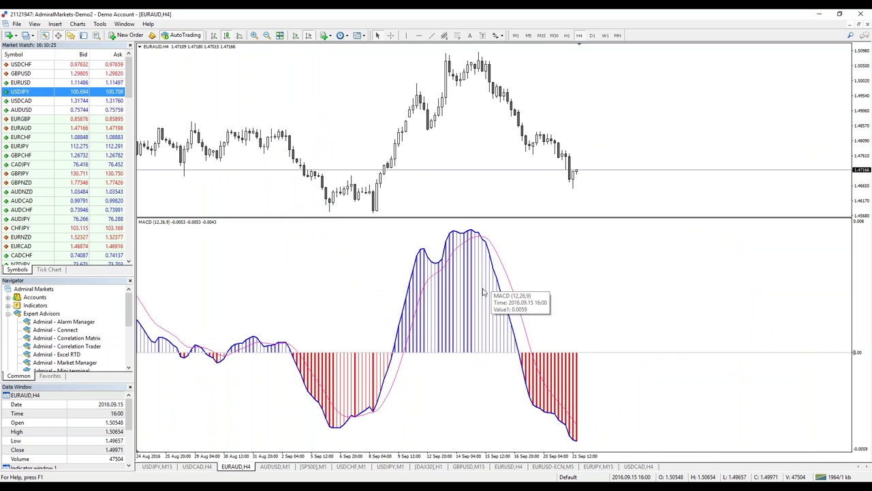
click(406, 36)
drag(260, 239, 294, 274)
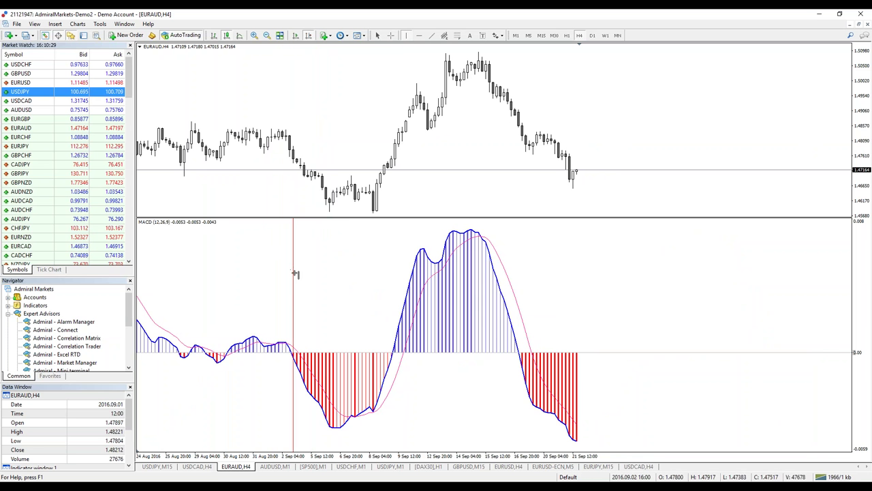
click(406, 36)
drag(268, 143, 294, 154)
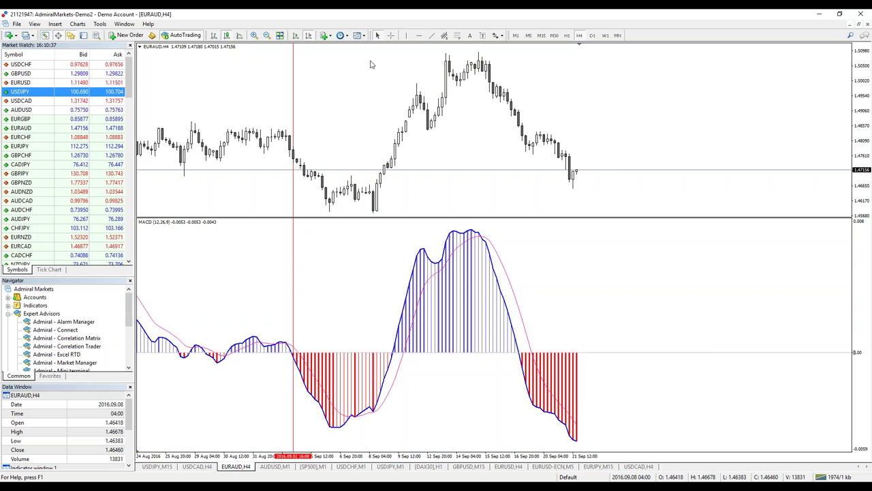
Add vertical lines on the price chart at 2016.09.05 00:00 and at 2016.09.06 16:00.
click(405, 35)
drag(326, 184, 304, 195)
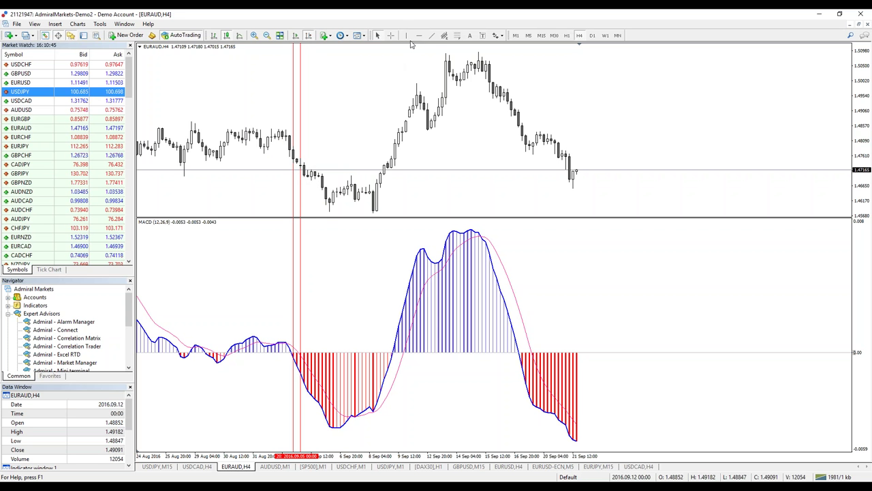
scroll(340, 179, down, 3)
scroll(448, 88, up, 3)
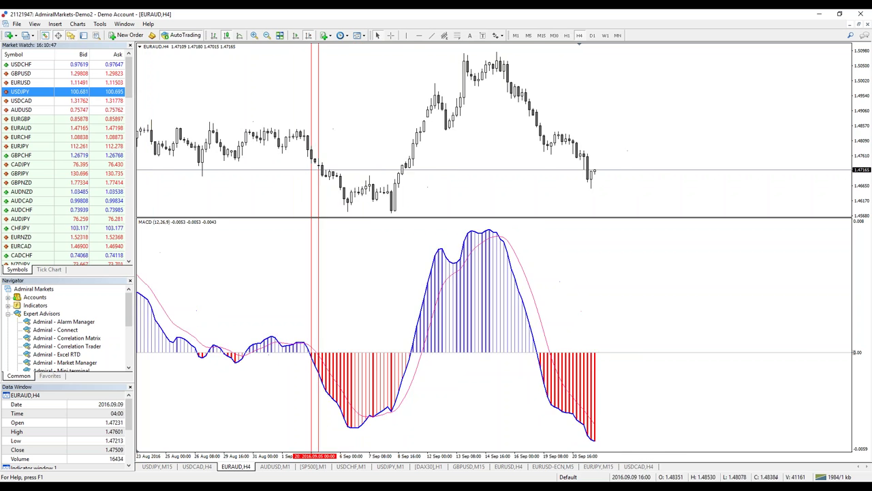
click(254, 35)
scroll(448, 136, up, 3)
scroll(473, 132, down, 3)
scroll(461, 132, up, 3)
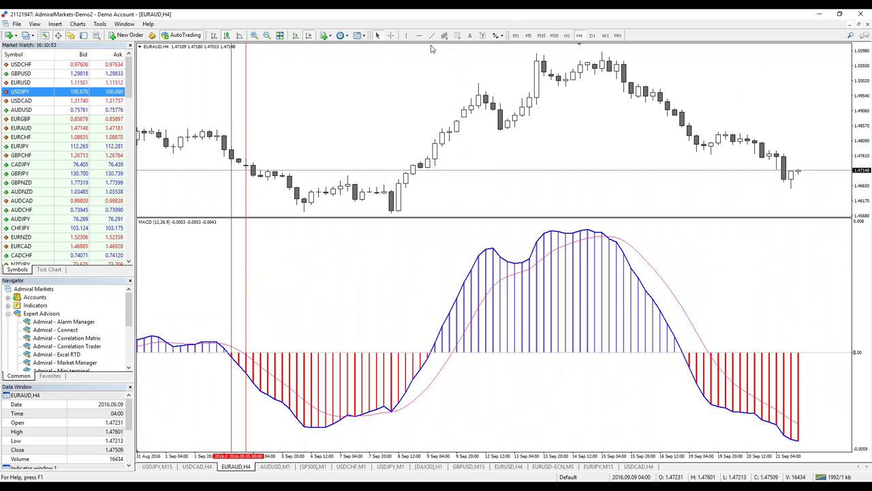
click(406, 36)
click(318, 191)
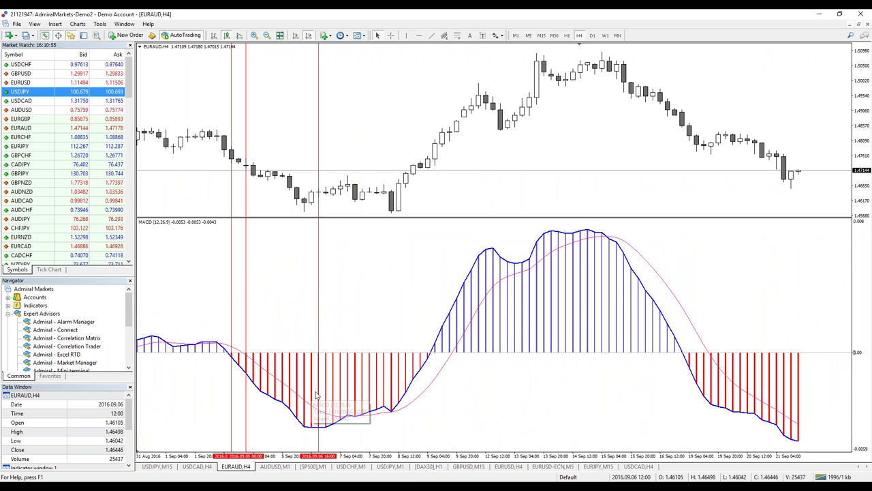
Add a vertical line on the price chart at 2016.09.07 08:00, where the MACD meets its signal line from below.
mouse_move(319, 390)
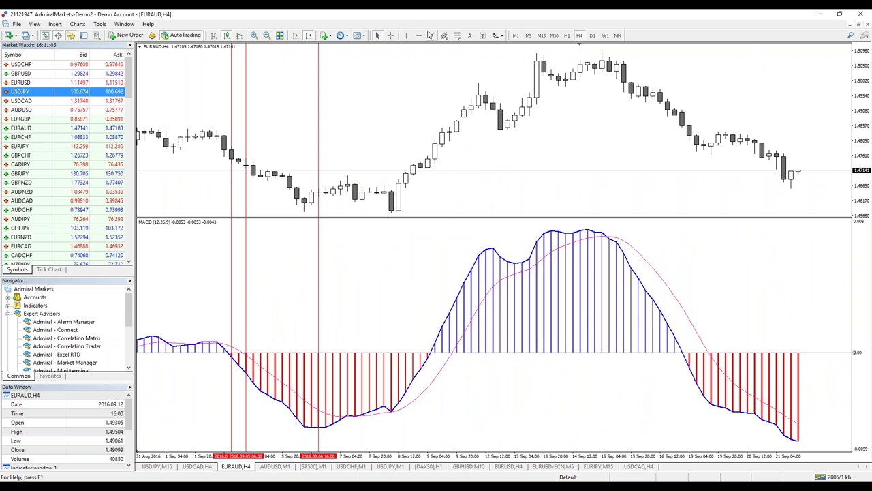
click(407, 36)
click(355, 160)
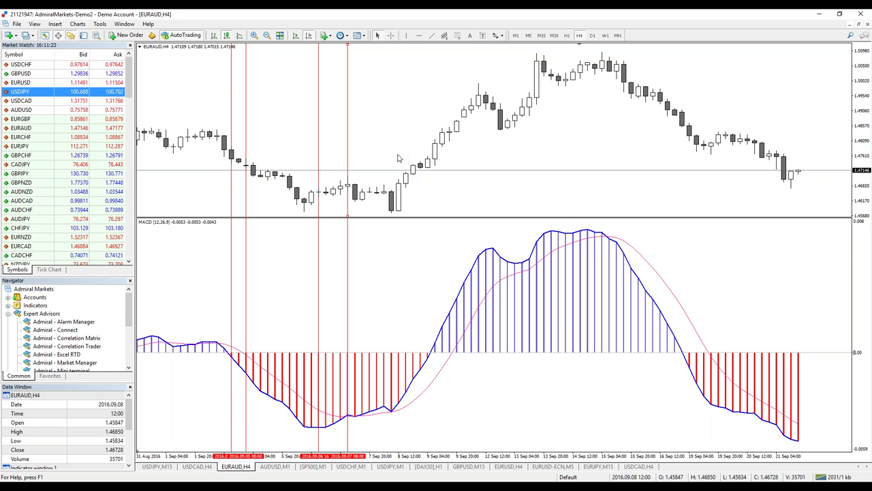
Place a vertical line on the price chart at 2016.09.09 08:00, where the MACD rises through the zero line.
mouse_move(389, 194)
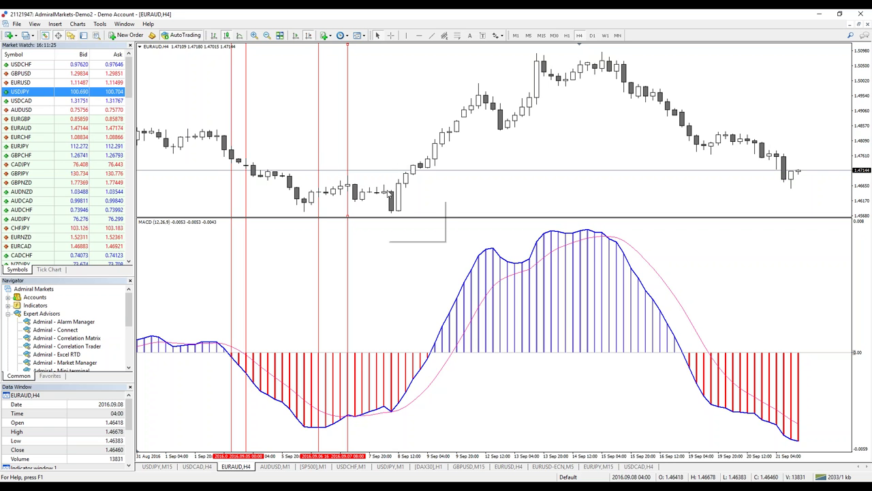
mouse_move(476, 109)
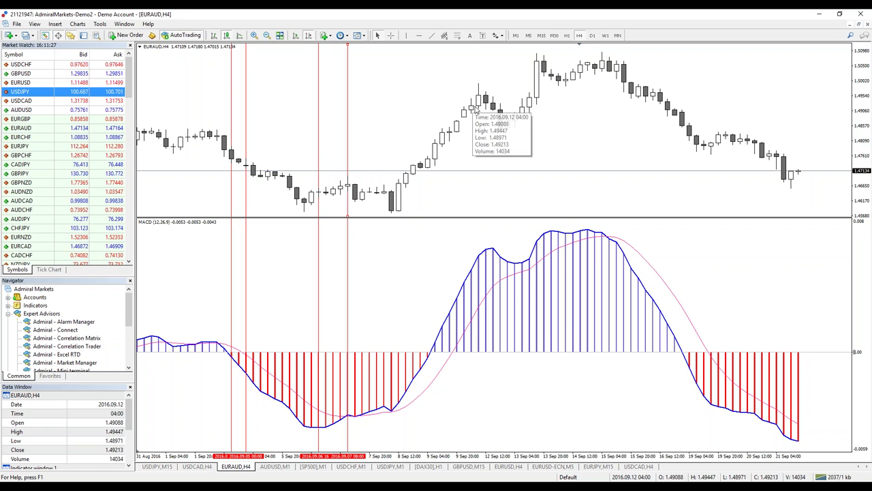
scroll(600, 144, down, 3)
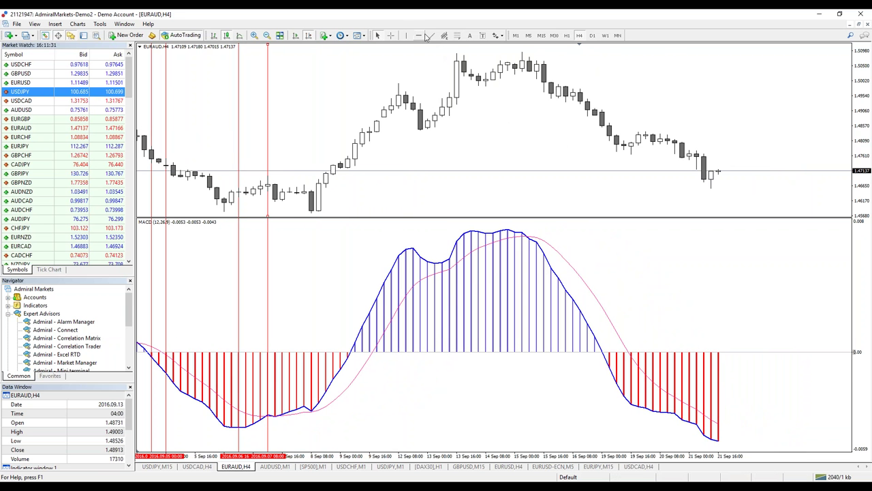
click(406, 37)
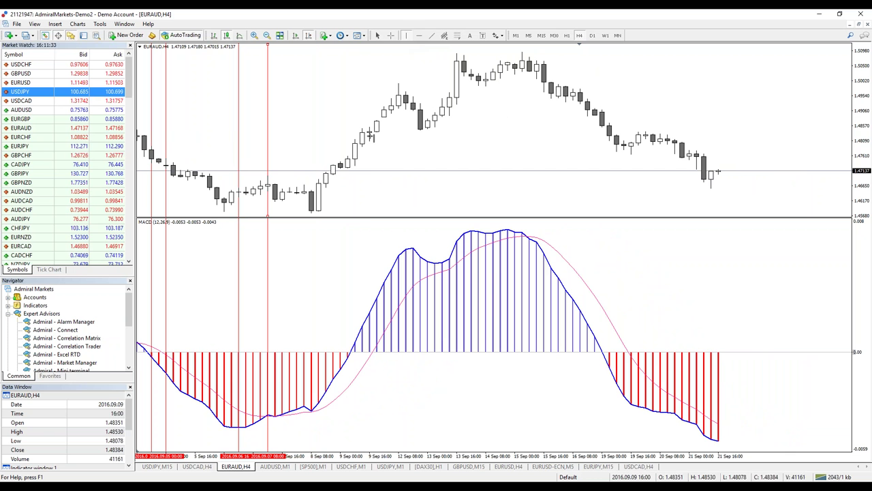
click(369, 198)
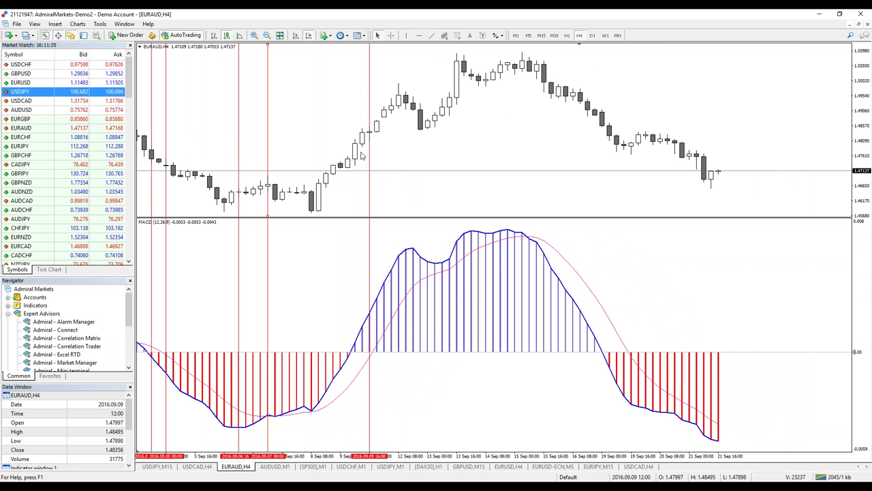
drag(370, 68, 359, 73)
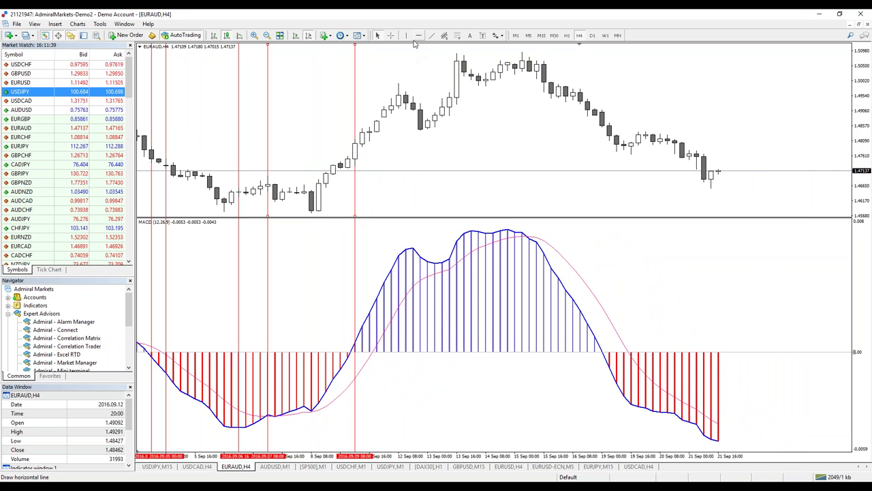
Place a vertical line on the price chart at 2016.09.09 20:00, where the signal line rises through zero.
click(409, 37)
click(372, 128)
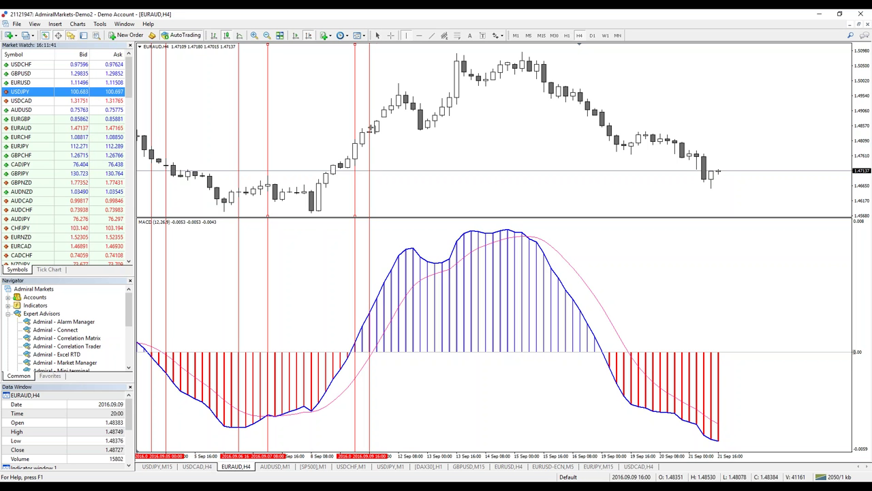
drag(372, 127, 379, 130)
Place a vertical line on the price chart at 2016.09.15 08:00, where the MACD falls below its signal line.
drag(445, 167, 267, 134)
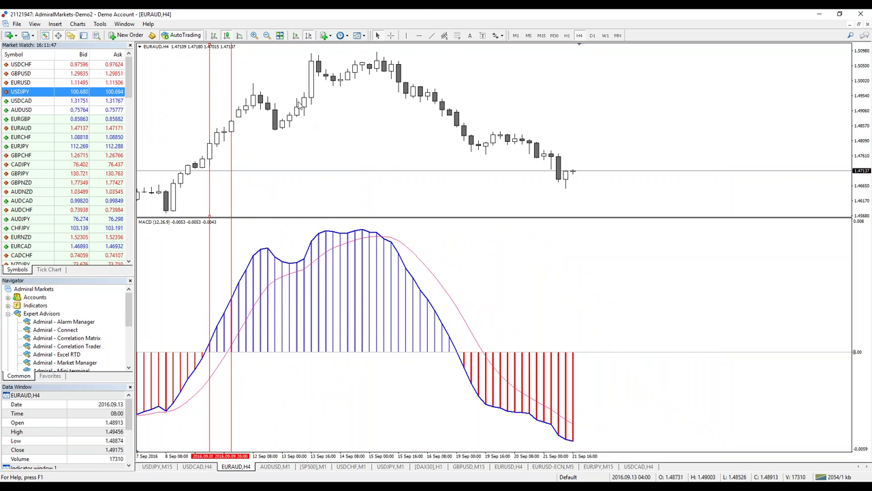
click(407, 34)
click(389, 100)
drag(388, 99, 381, 98)
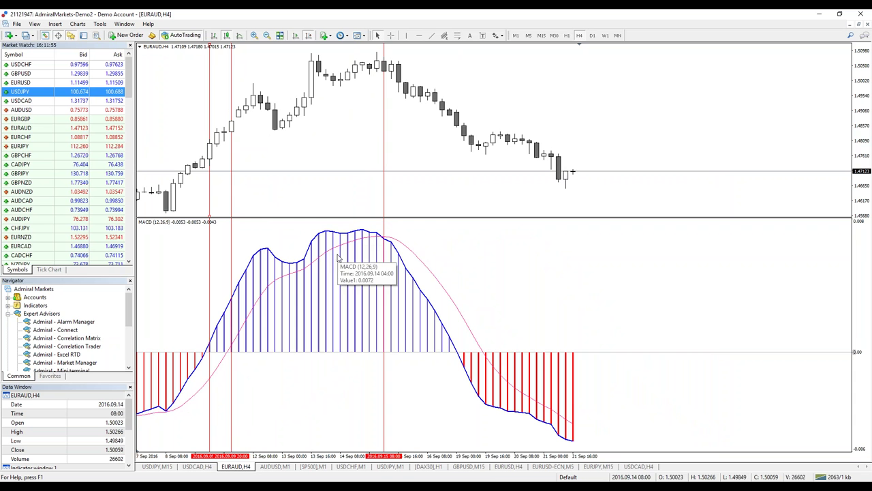
Place a vertical line on the price chart at 2016.08.04 00:00, where the MACD falls through the zero line.
mouse_move(327, 249)
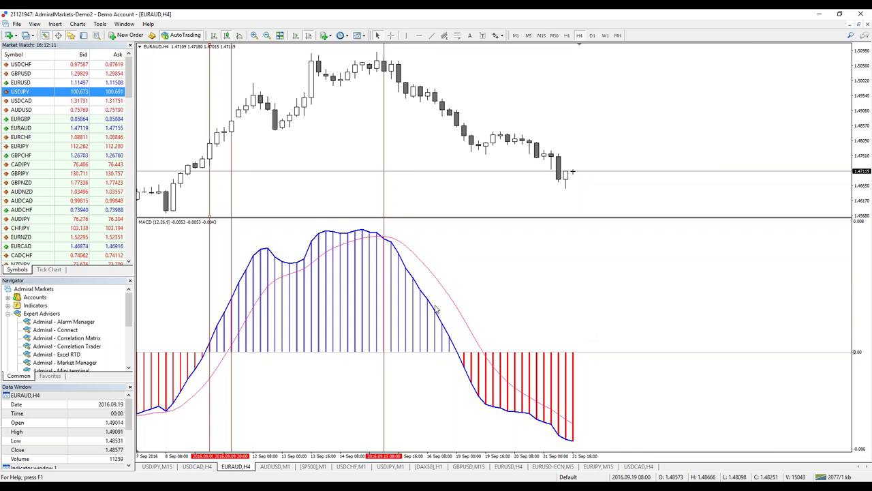
scroll(360, 267, up, 10)
scroll(443, 266, up, 8)
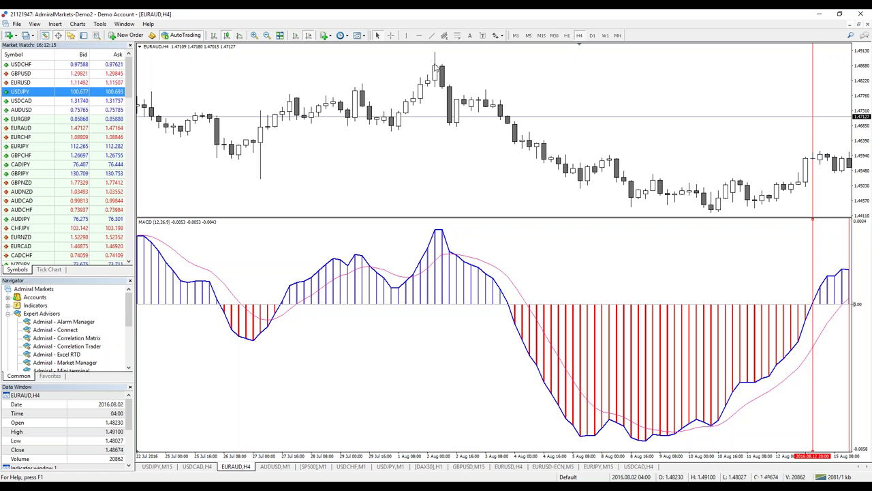
click(406, 35)
click(522, 170)
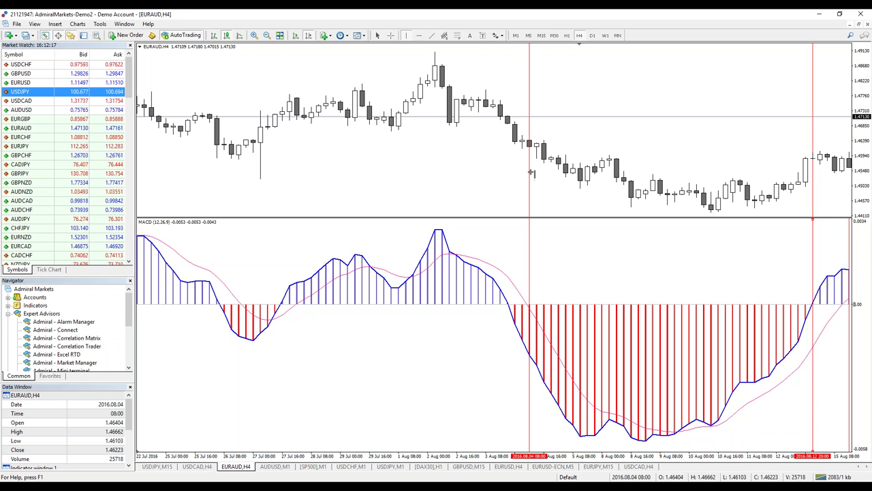
drag(520, 170, 513, 169)
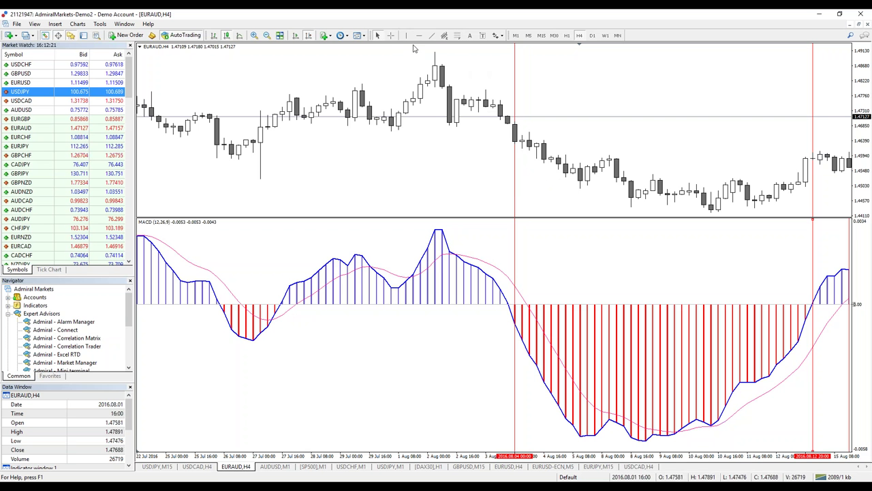
Place a vertical line on the price chart at 2016.08.04 08:00, where the signal line falls through zero.
click(407, 35)
click(522, 167)
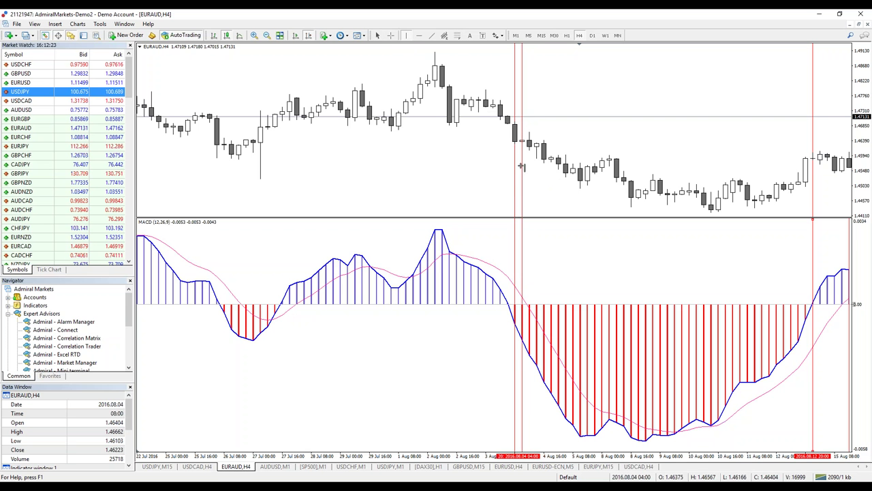
drag(522, 167, 528, 170)
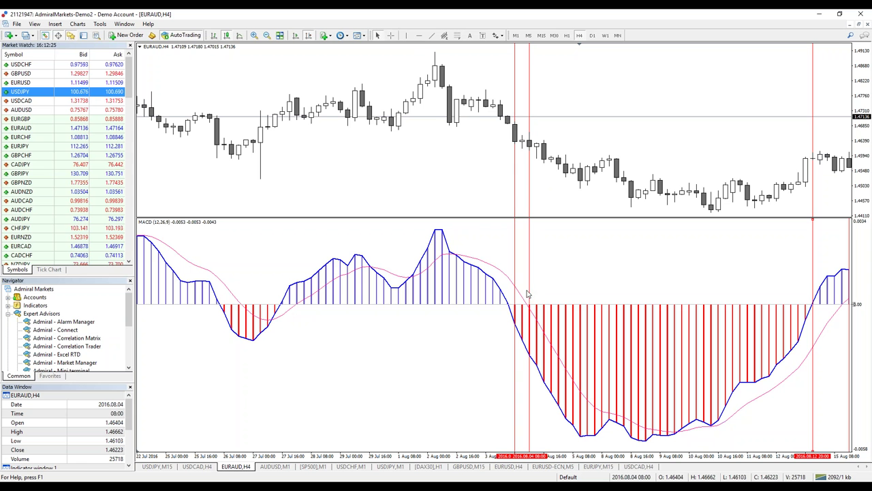
Place a vertical line on the price chart at 2016.08.09 20:00, where the MACD rises above its signal line.
mouse_move(522, 300)
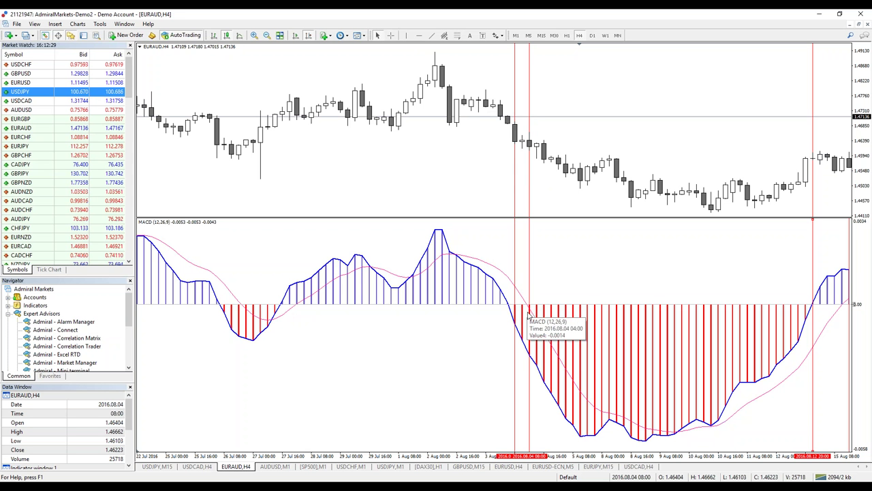
mouse_move(531, 322)
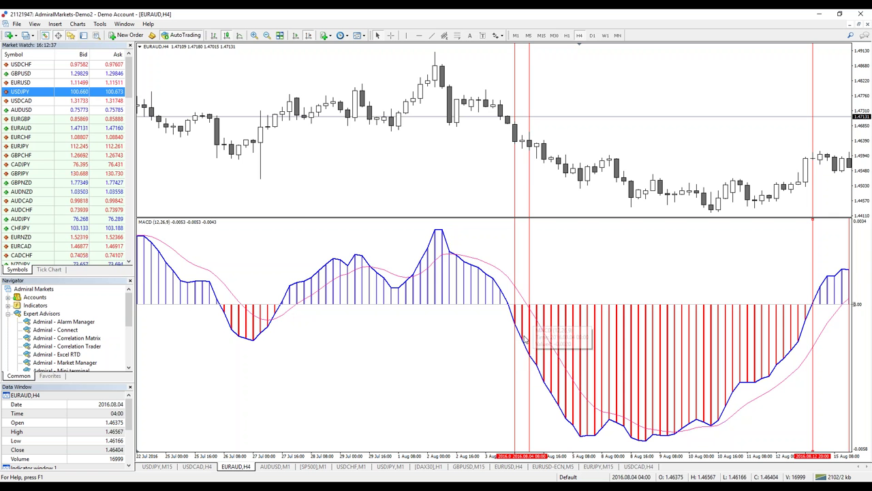
scroll(592, 287, down, 5)
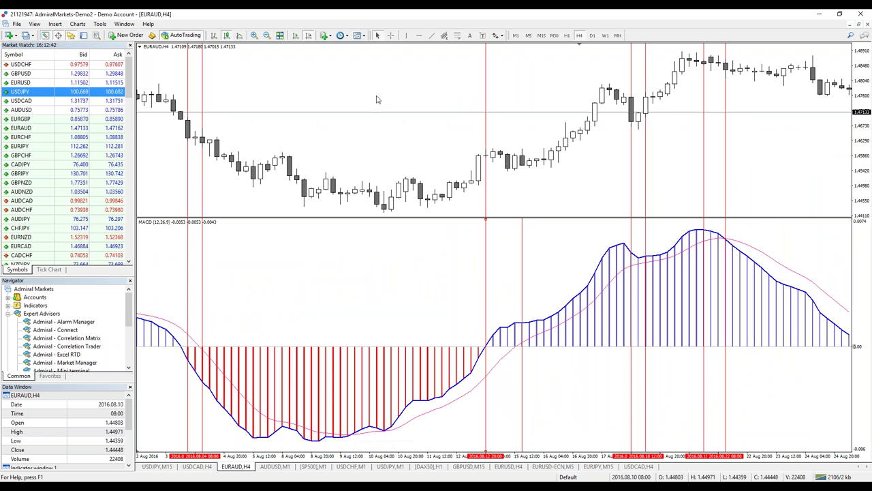
click(405, 35)
click(376, 162)
drag(375, 162, 357, 153)
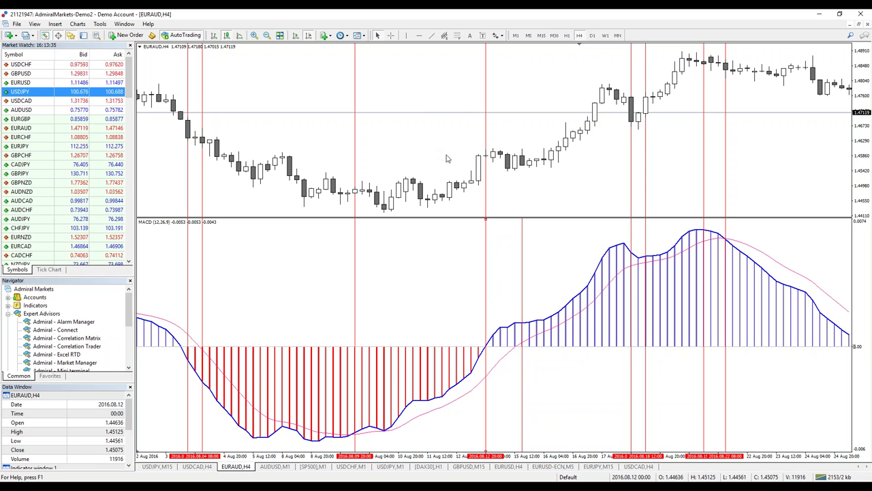
Delete all vertical lines marking the August MACD crossings, including the one drawn only in the MACD window.
double_click(202, 170)
key(Delete)
double_click(188, 167)
key(Delete)
double_click(354, 135)
key(Delete)
double_click(486, 129)
key(Delete)
double_click(522, 266)
key(Delete)
double_click(645, 184)
key(Delete)
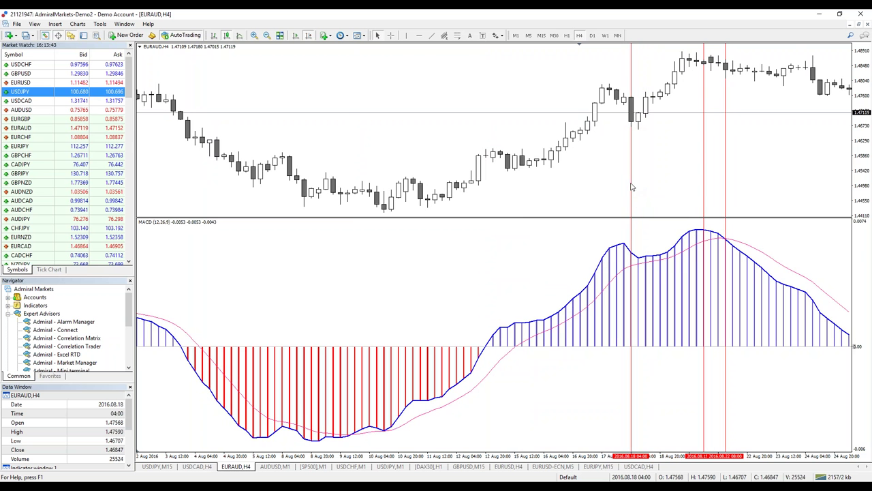
double_click(631, 185)
key(Delete)
double_click(727, 185)
key(Delete)
double_click(704, 185)
key(Delete)
Inspect the latest EURAUD MACD on the Monthly timeframe and change the chart to Weekly.
scroll(450, 152, right, 10)
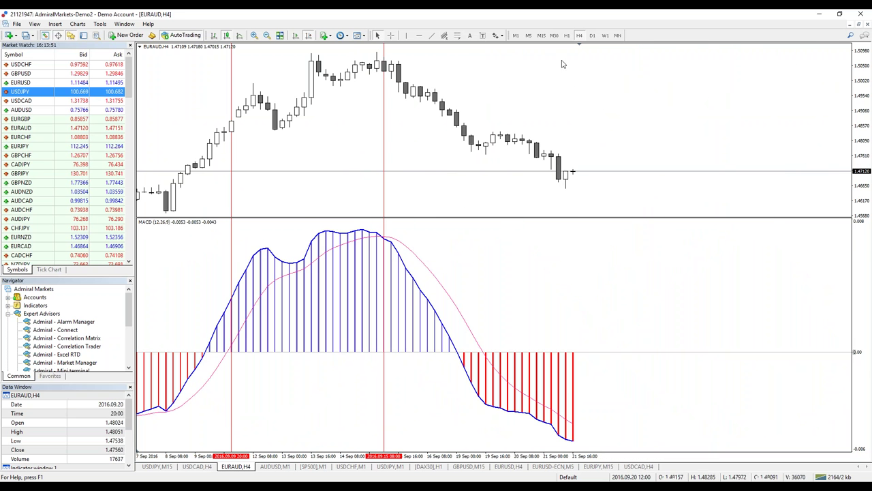
click(618, 35)
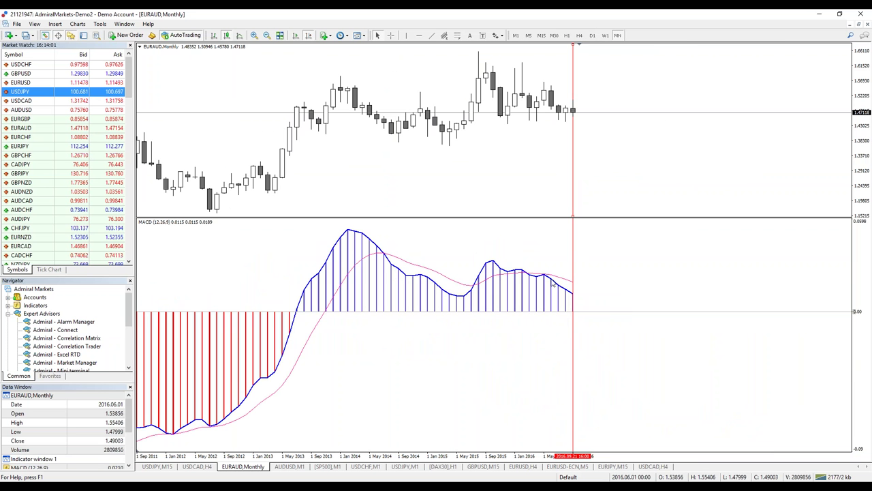
mouse_move(572, 298)
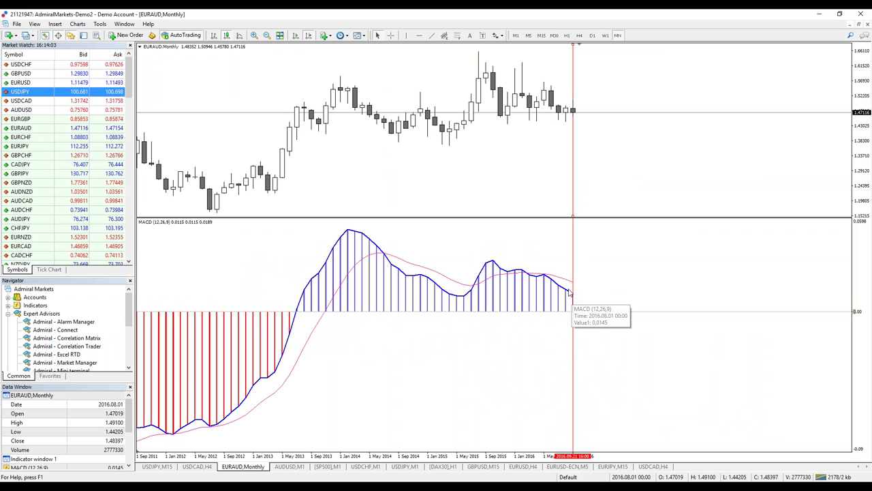
click(605, 36)
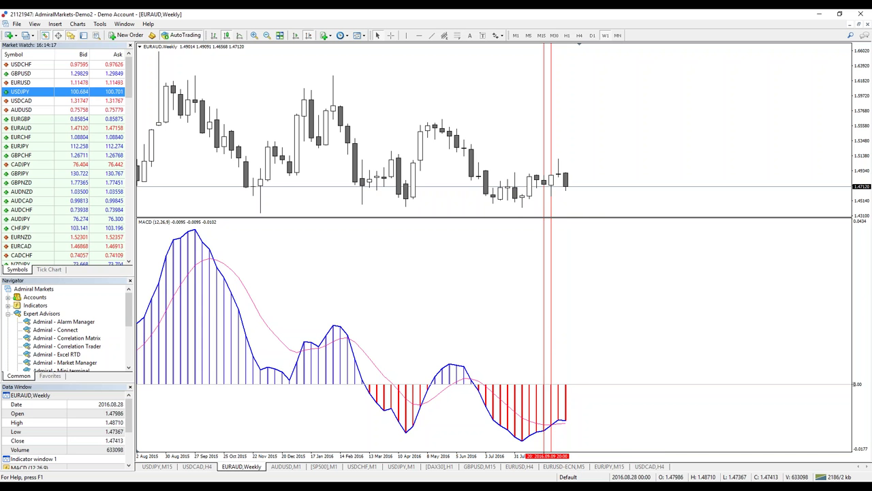
Delete all four remaining vertical lines from the EURAUD chart through its objects list.
drag(546, 327, 578, 328)
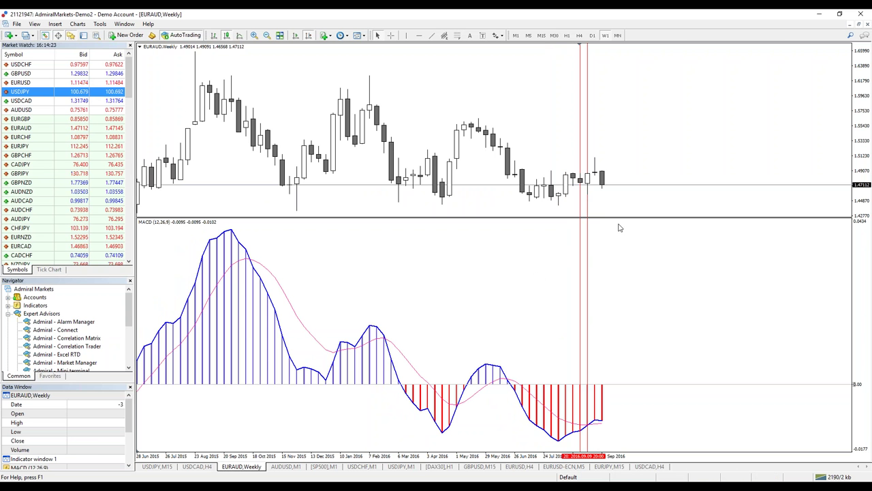
right_click(602, 118)
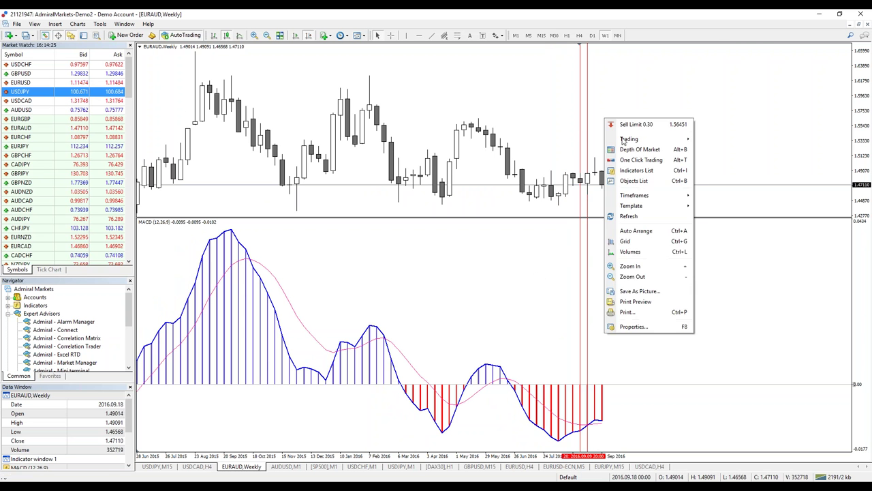
click(626, 181)
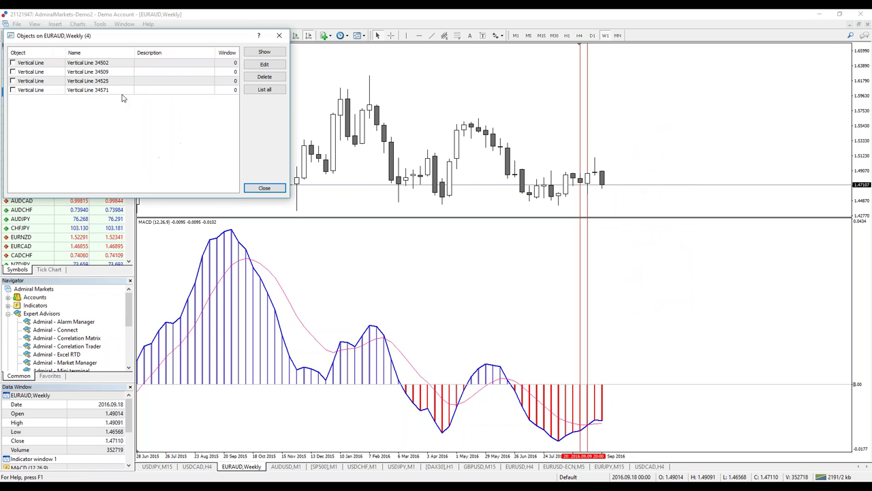
click(116, 64)
click(265, 77)
click(265, 77)
click(264, 77)
click(265, 77)
click(264, 188)
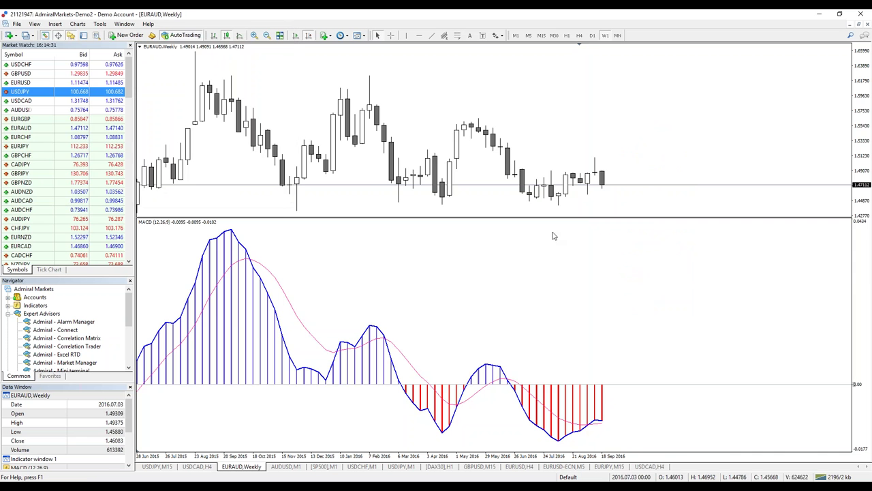
Review the EURAUD MACD on the Daily timeframe and return the chart to H4.
click(593, 36)
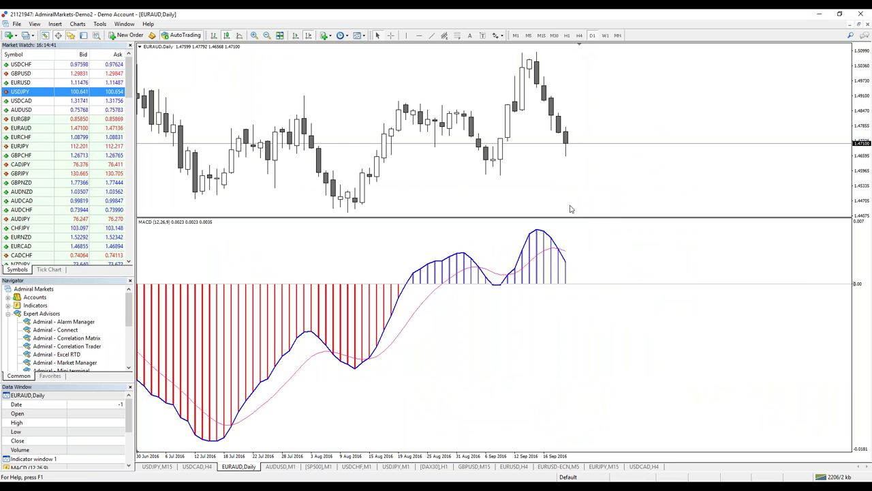
click(580, 35)
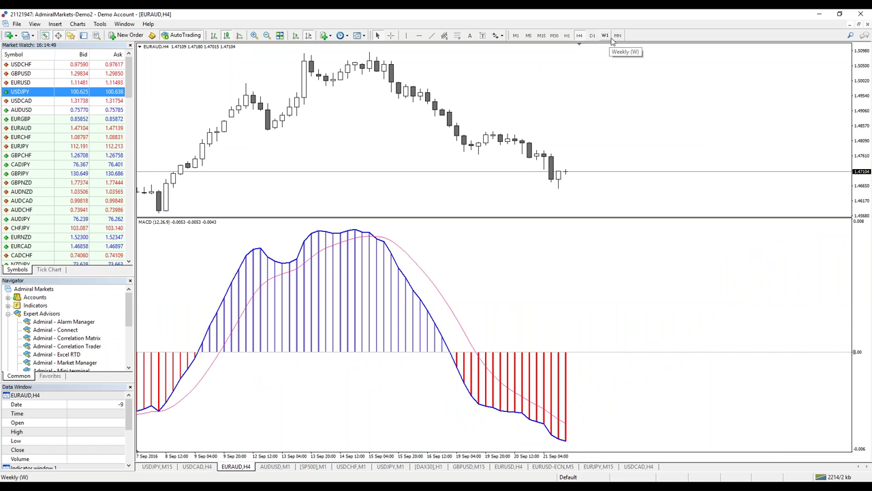
Load USDCAD into the EURAUD chart window and review its MACD on the Monthly, Weekly, Daily and H4 timeframes.
drag(31, 101, 636, 147)
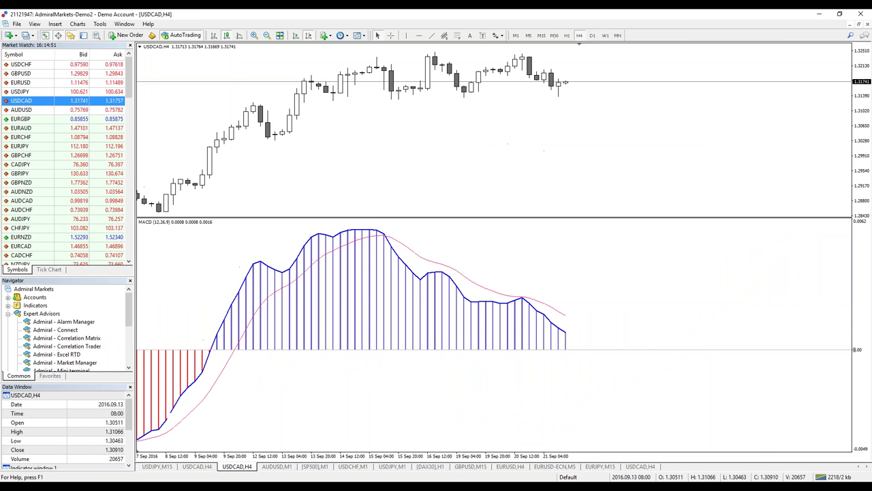
click(617, 36)
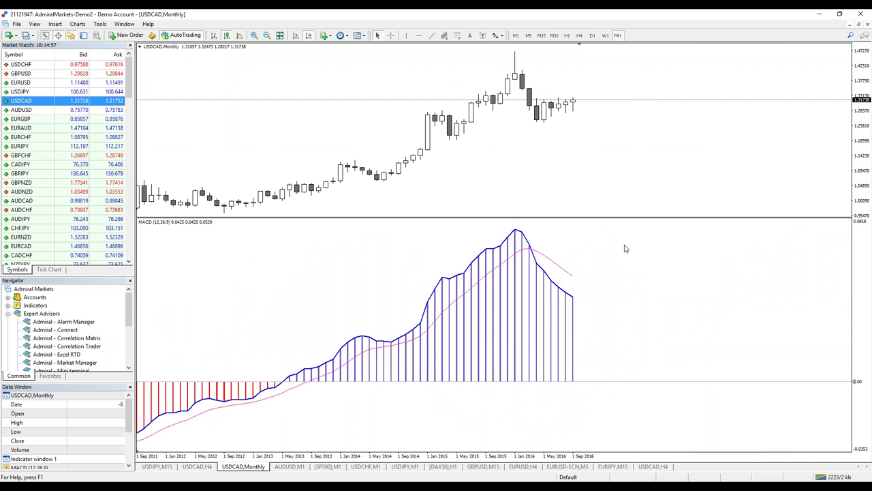
click(605, 35)
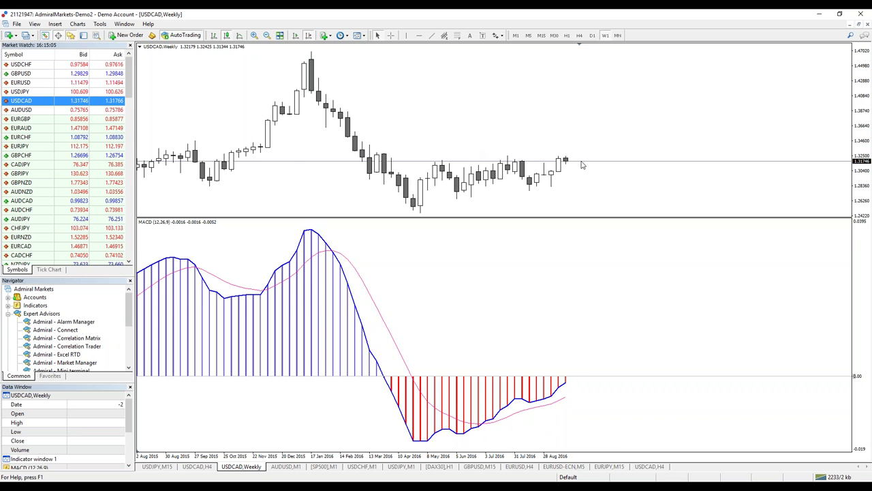
click(592, 36)
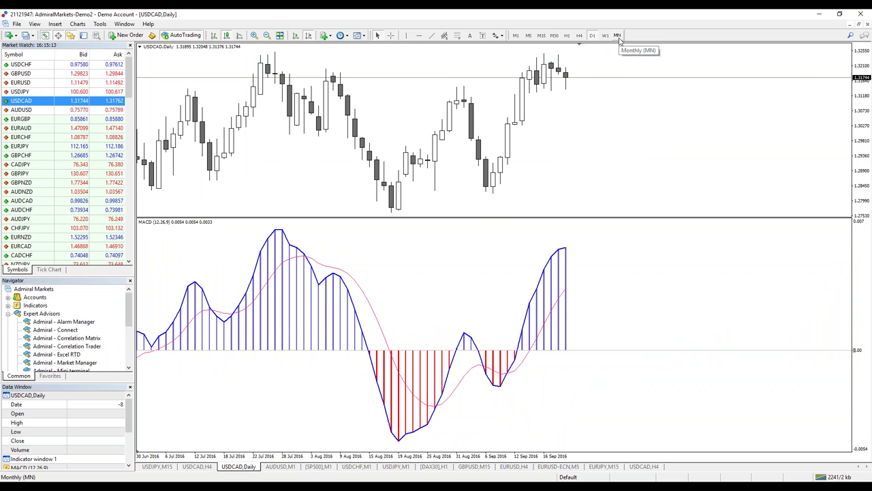
click(580, 41)
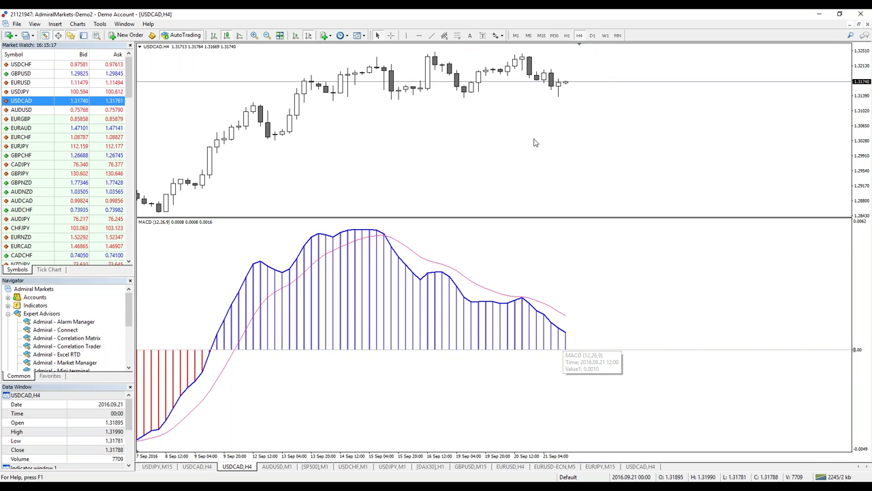
Change the USDCAD chart to H1 and inspect the MACD around its 19–20 September climb above the zero line.
click(571, 39)
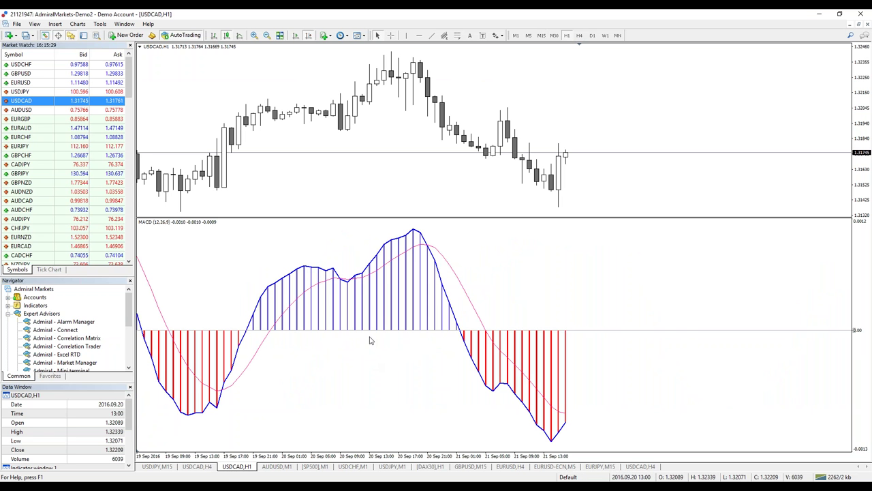
mouse_move(304, 273)
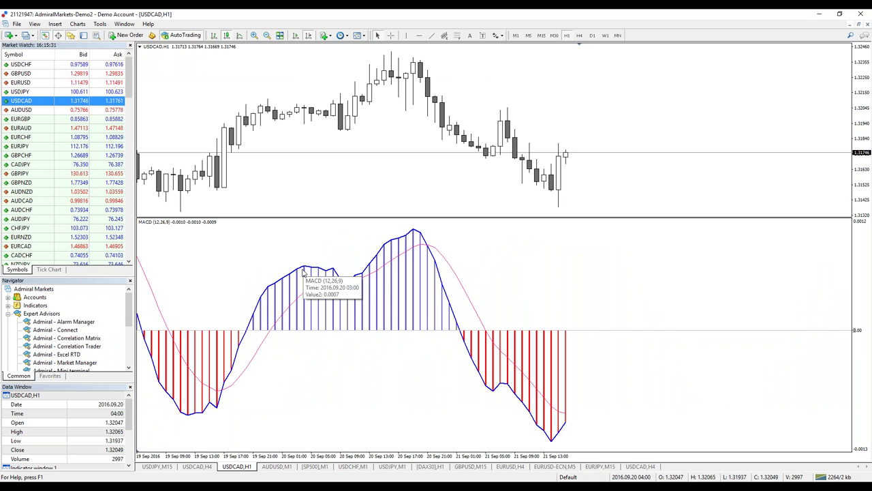
mouse_move(256, 326)
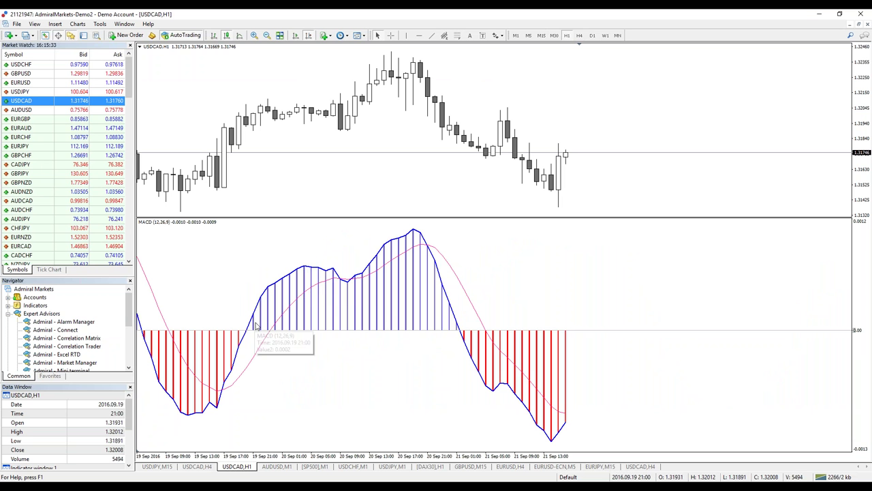
mouse_move(312, 298)
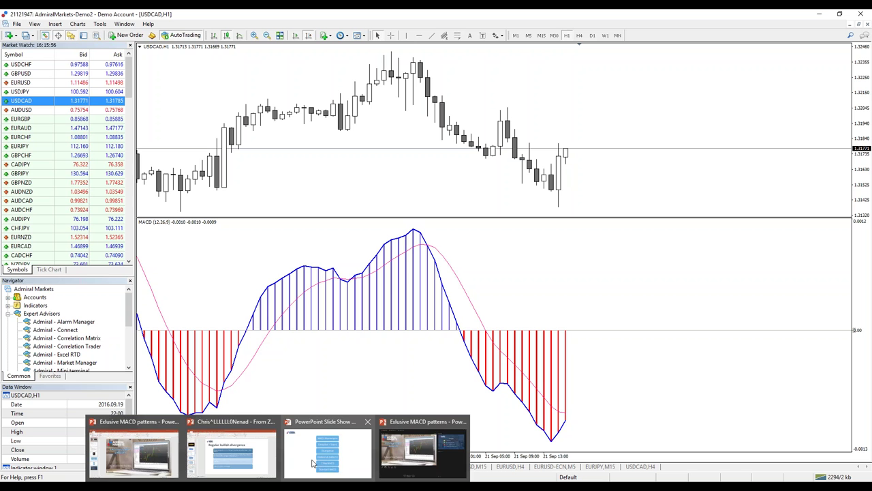
Switch to the PowerPoint slide show and advance to the agenda slide of MACD patterns.
click(314, 464)
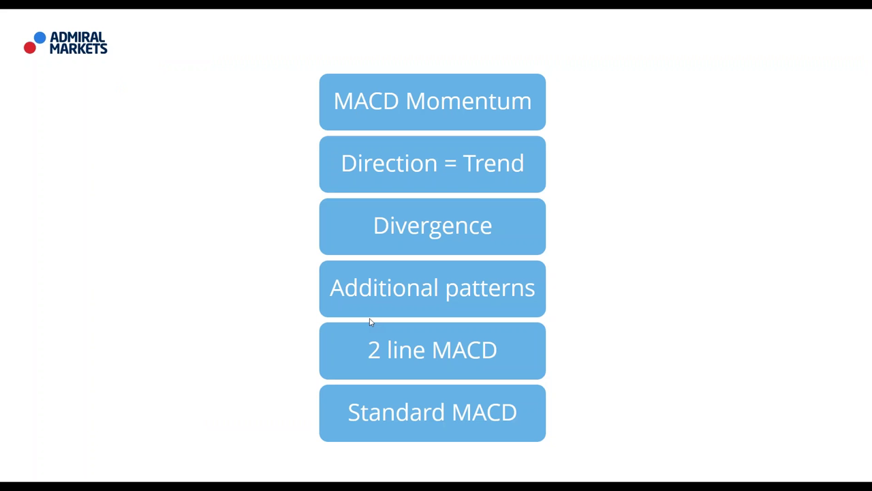
click(370, 318)
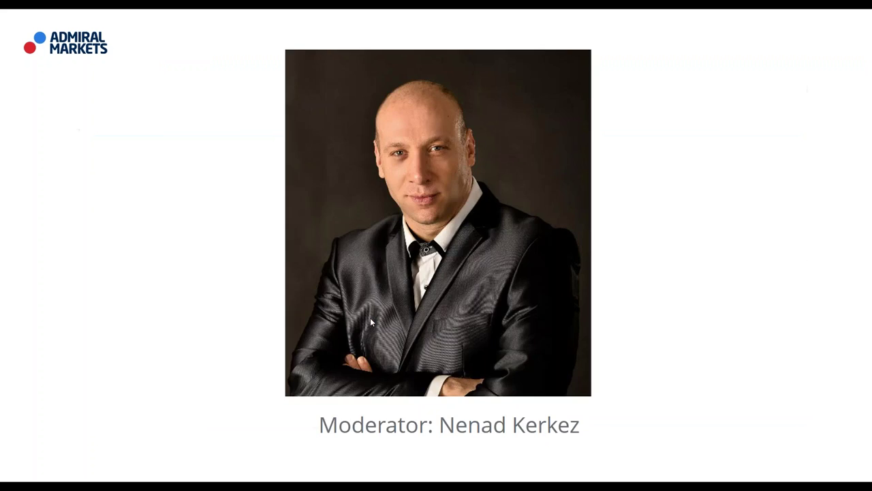
click(371, 318)
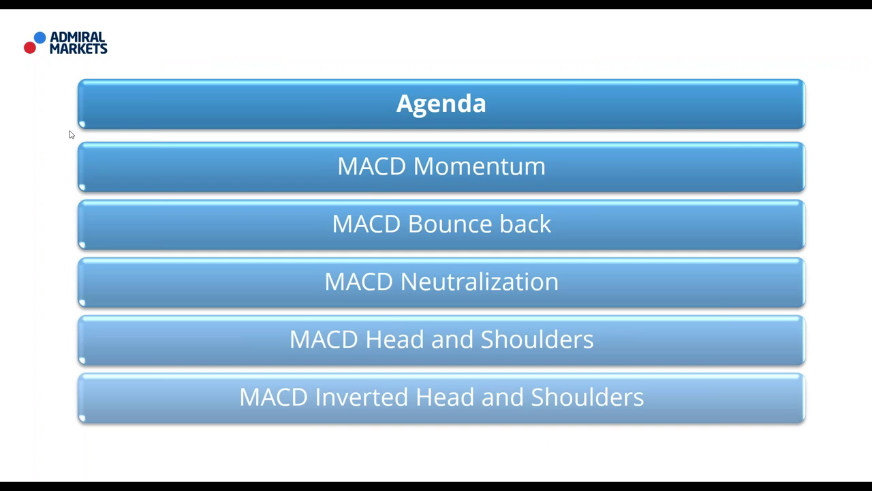
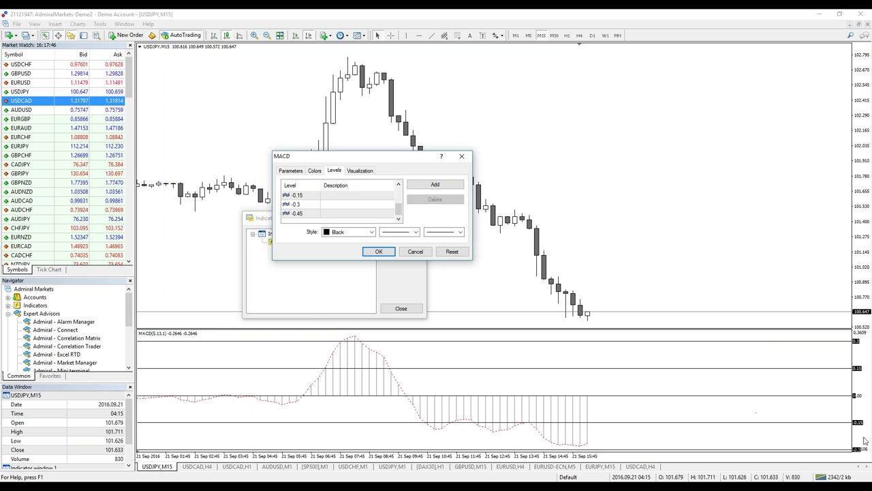
Cancel the MACD level settings and close the indicators list on the USDJPY M15 chart.
click(416, 252)
click(403, 308)
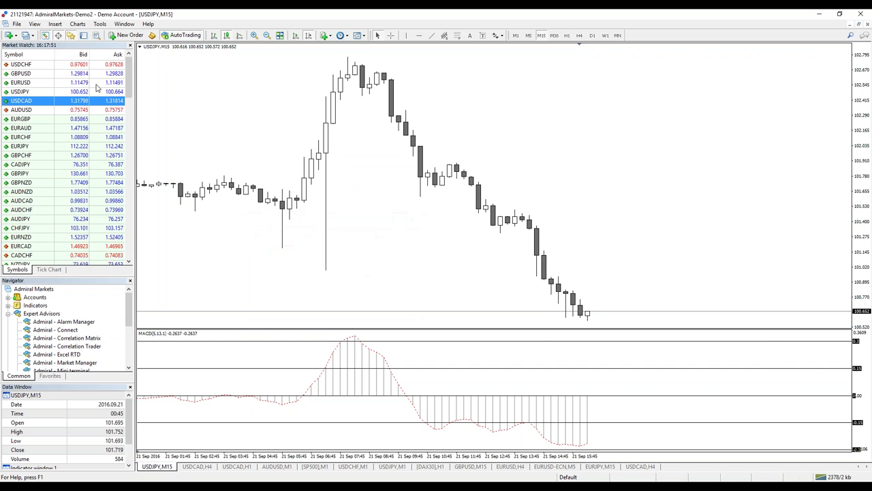
Show EURUSD and then USDJPY in the M15 chart, and examine how USDJPY's MACD swings relate to its horizontal levels.
drag(92, 83, 266, 132)
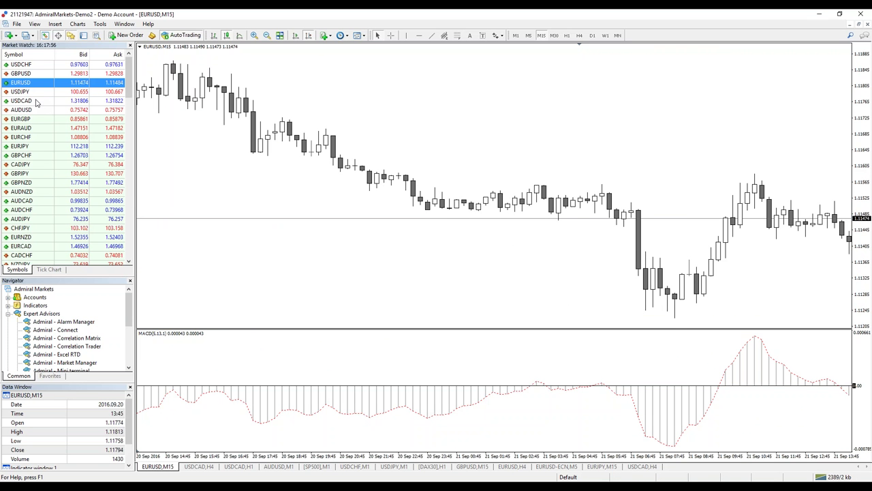
drag(34, 91, 286, 203)
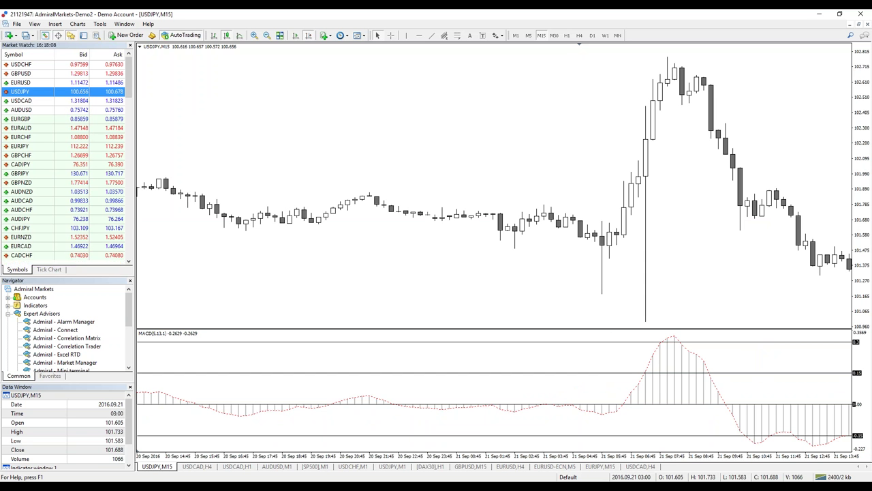
scroll(404, 262, down, 10)
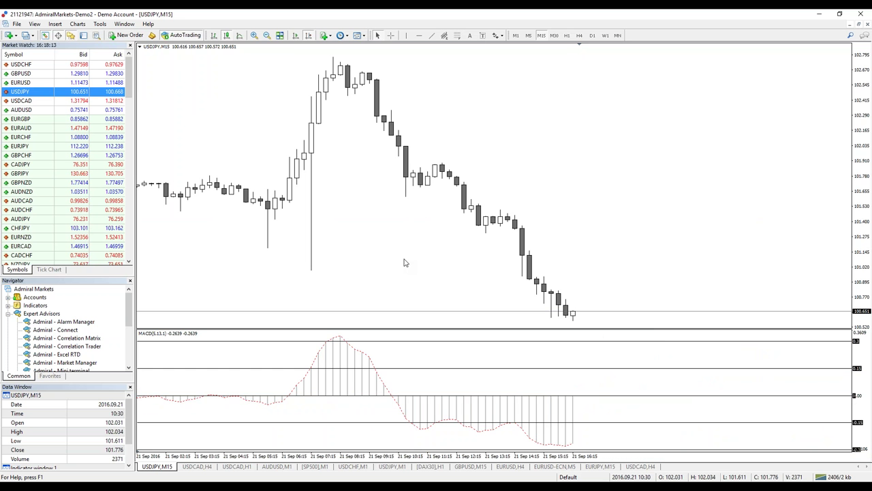
scroll(459, 237, up, 20)
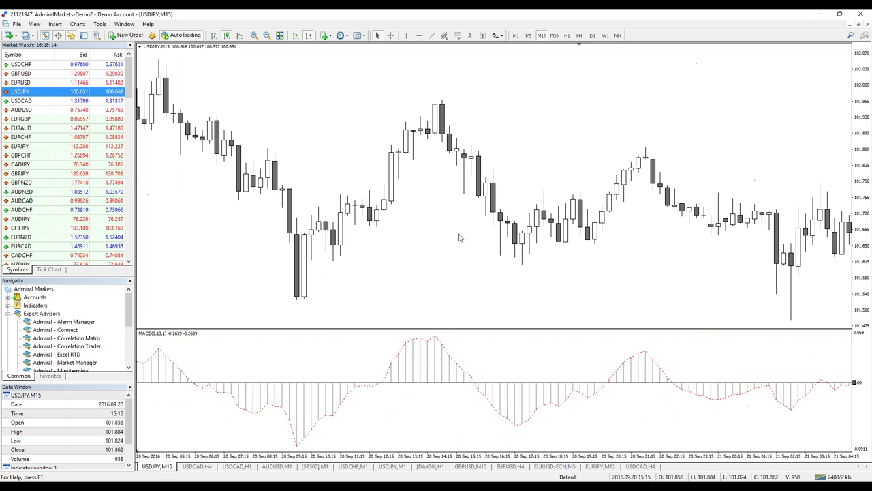
scroll(459, 237, up, 8)
scroll(572, 183, down, 5)
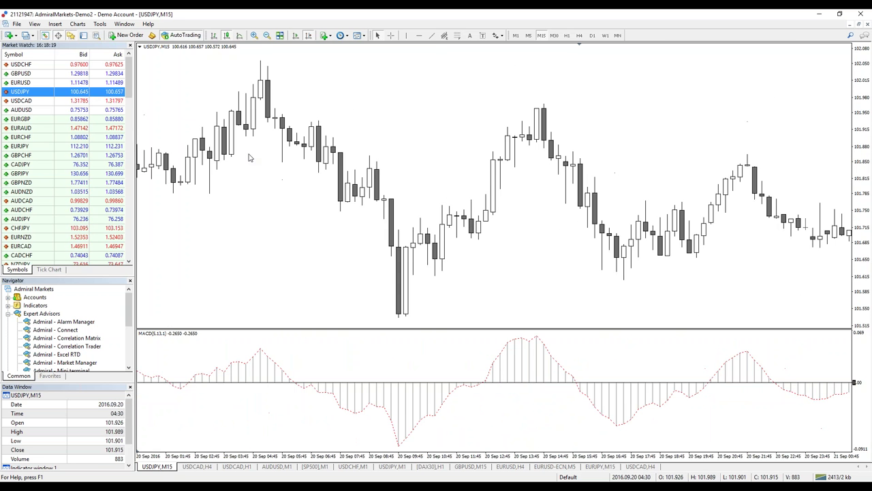
scroll(247, 156, down, 15)
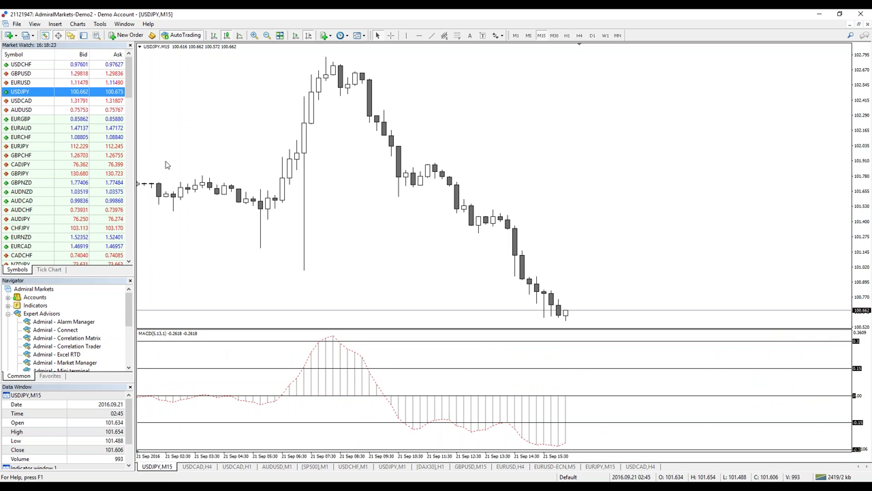
Show EURJPY and then GBPJPY in the M15 chart, and examine GBPJPY's MACD peak of 9 September against its horizontal levels.
drag(58, 148, 250, 165)
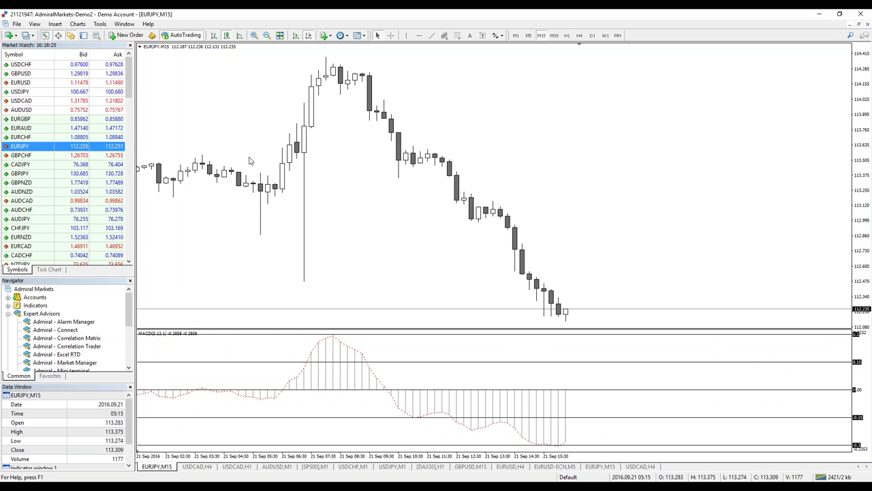
drag(59, 175, 437, 205)
scroll(450, 204, down, 5)
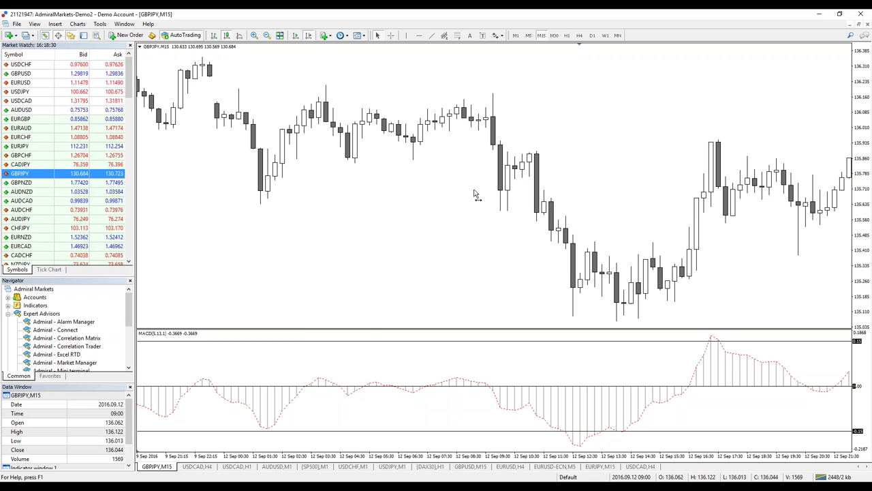
scroll(488, 191, down, 4)
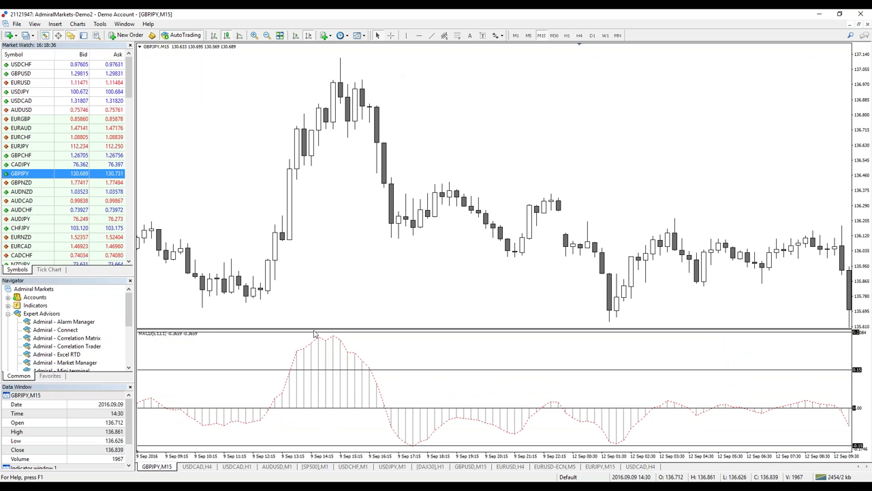
mouse_move(371, 390)
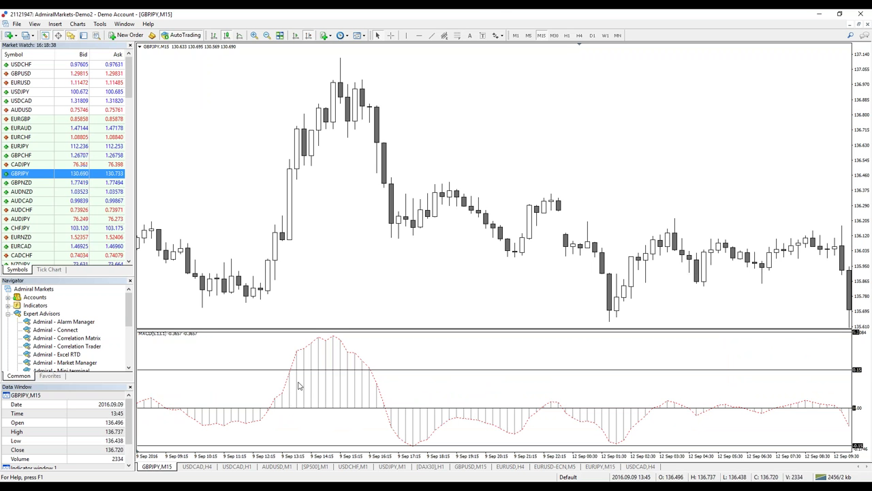
mouse_move(329, 347)
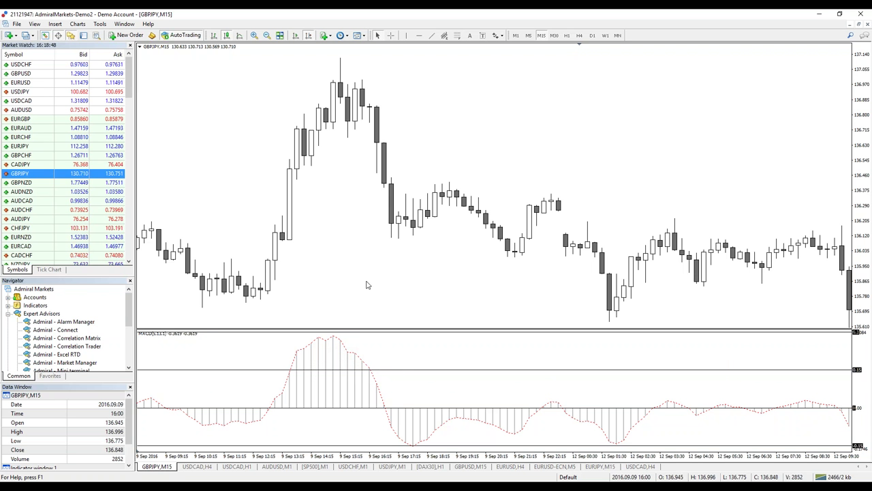
Draw a horizontal line at about 0.2527 in GBPJPY's MACD window and compare the 9 September peak and following trough with it.
click(418, 35)
click(333, 343)
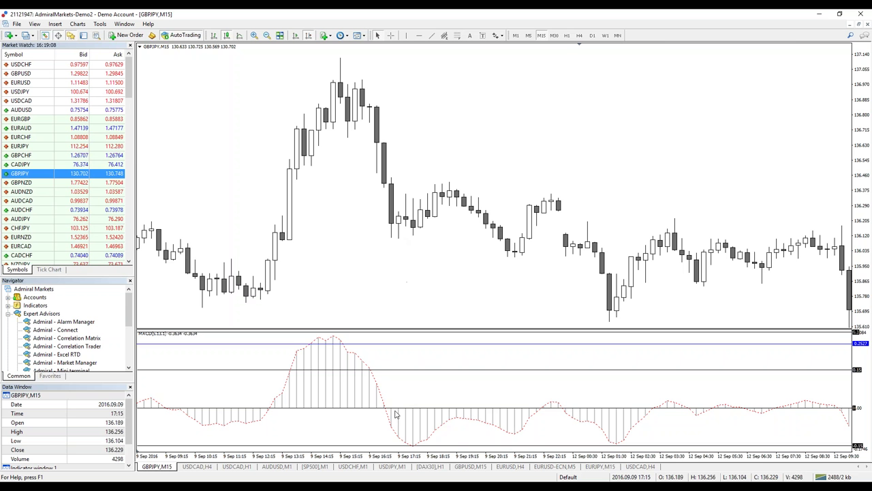
mouse_move(400, 435)
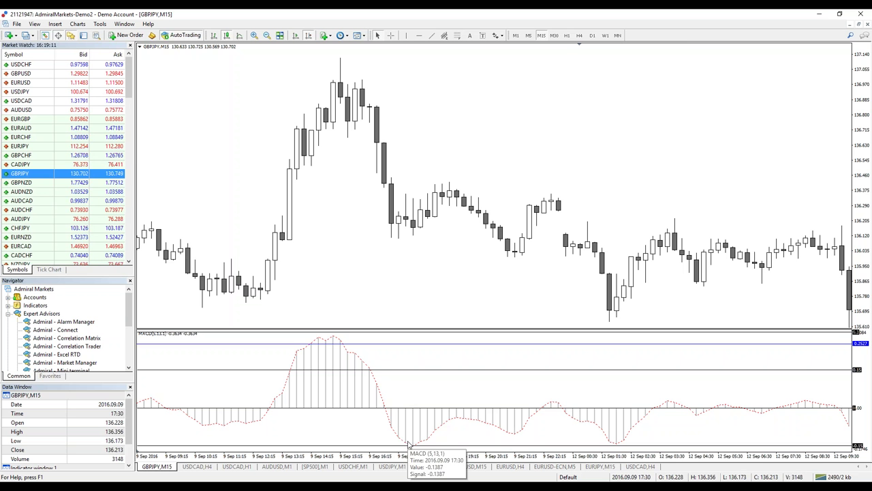
mouse_move(289, 390)
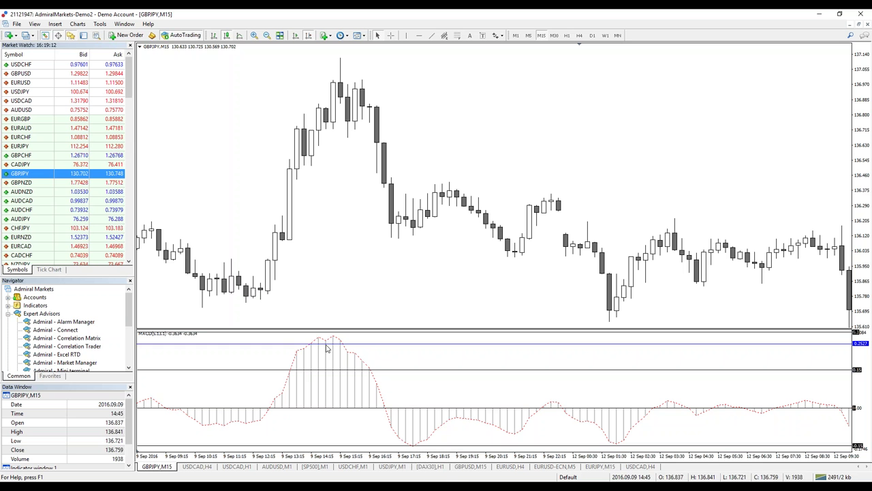
mouse_move(342, 352)
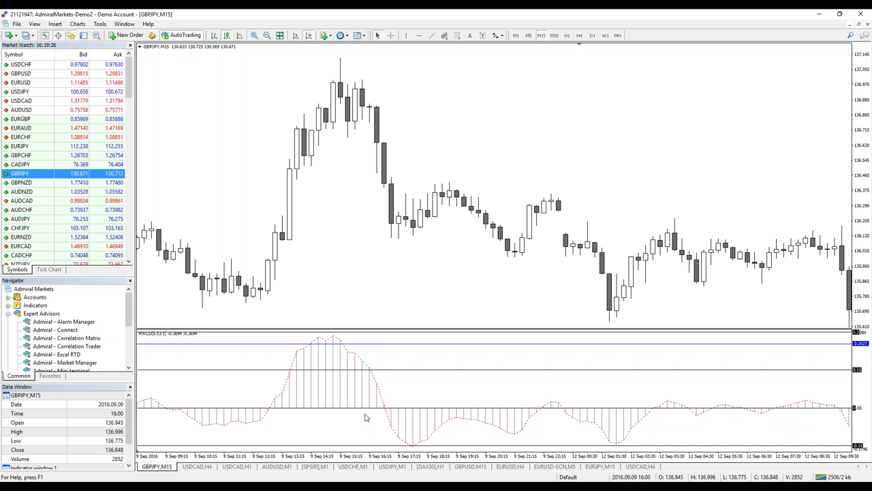
mouse_move(369, 410)
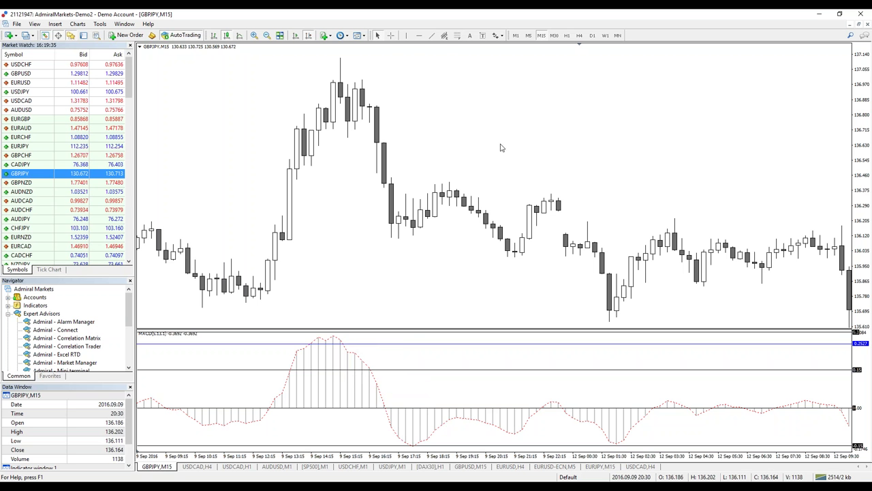
Mark 17:00 and 19:30 on 9 September with vertical lines on the GBPJPY chart.
click(406, 34)
click(407, 144)
drag(409, 145, 393, 141)
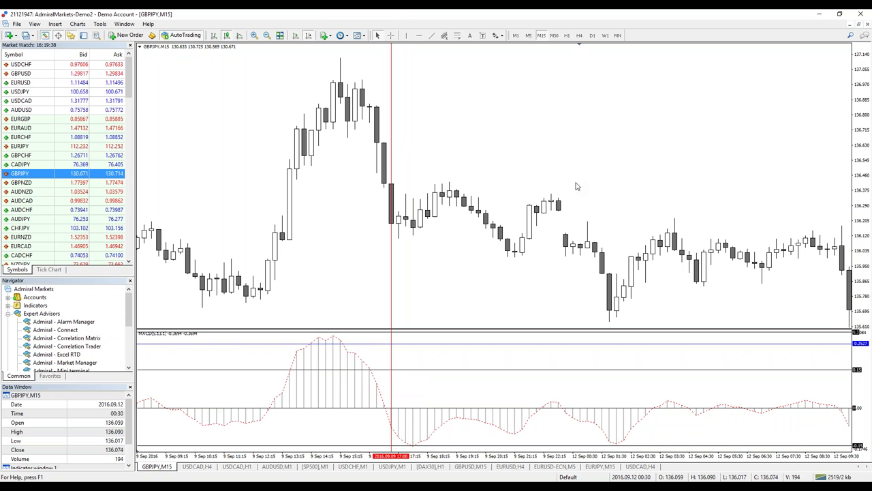
scroll(521, 151, down, 5)
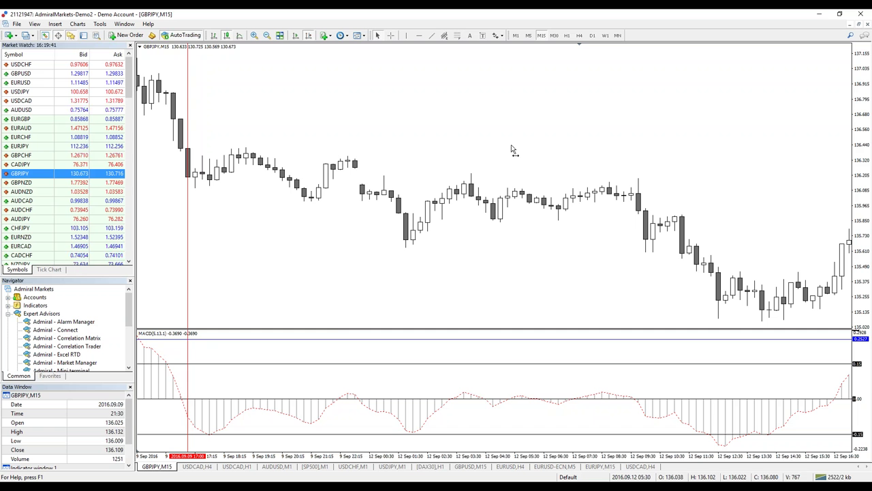
mouse_move(251, 411)
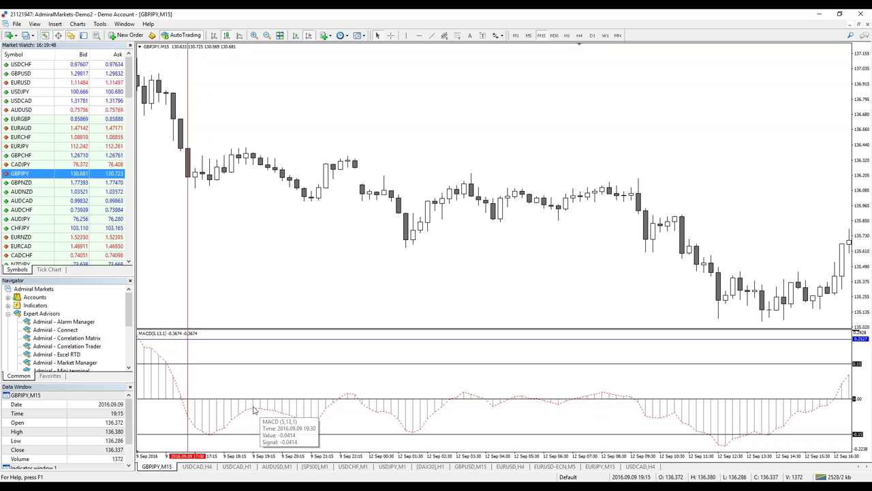
click(409, 36)
drag(341, 165, 261, 161)
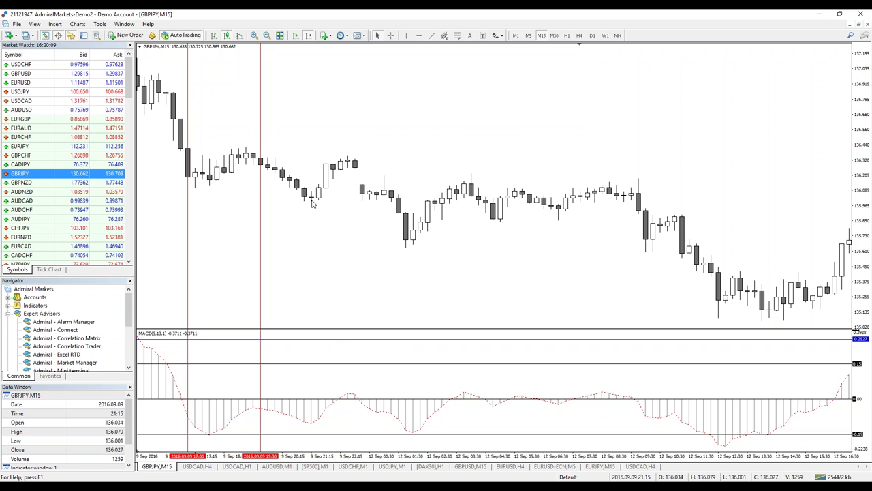
Add vertical lines at 00:30 and 01:45 on 9 September, around the MACD's return to the zero line.
scroll(290, 263, up, 10)
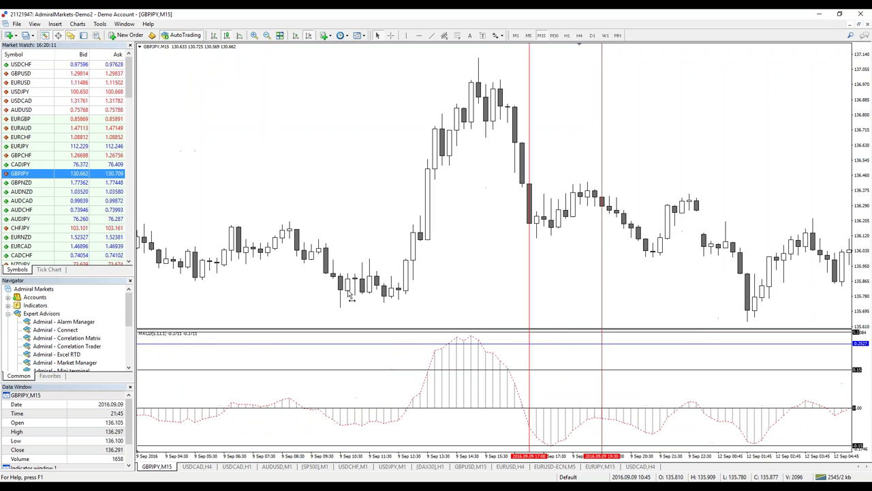
scroll(390, 281, up, 1)
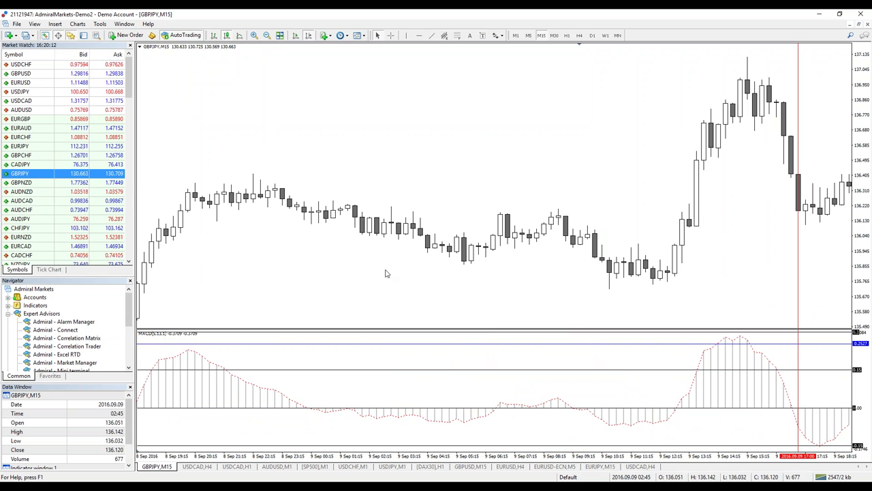
click(406, 35)
drag(350, 235, 318, 230)
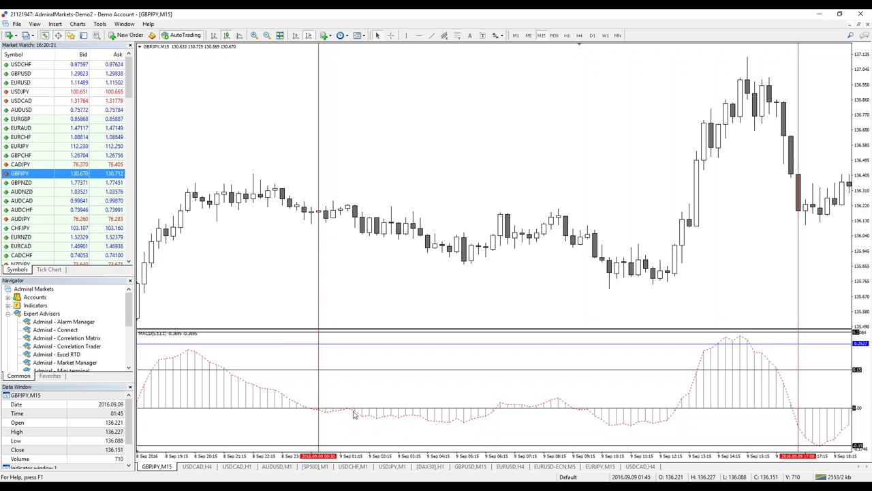
click(406, 35)
drag(378, 120, 359, 119)
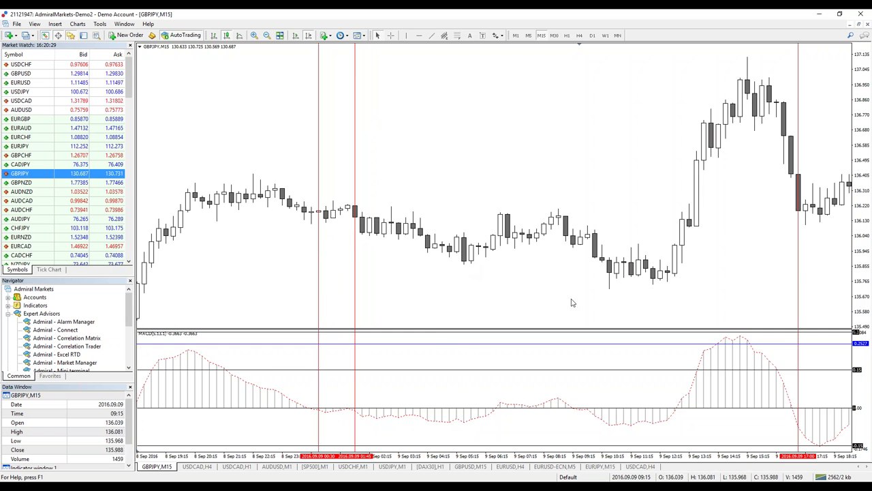
Add a vertical line at 08:00 on 9 September and measure the price move from that candle with the crosshair.
key(plus)
scroll(525, 164, up, 5)
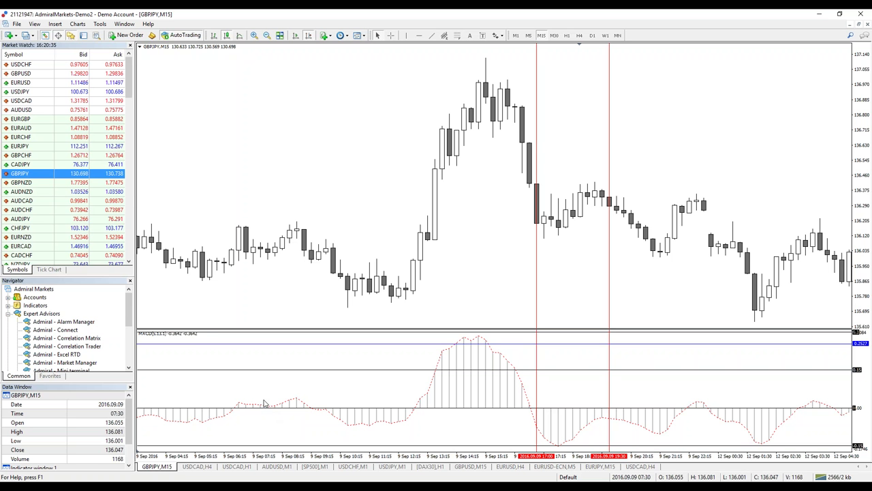
mouse_move(269, 411)
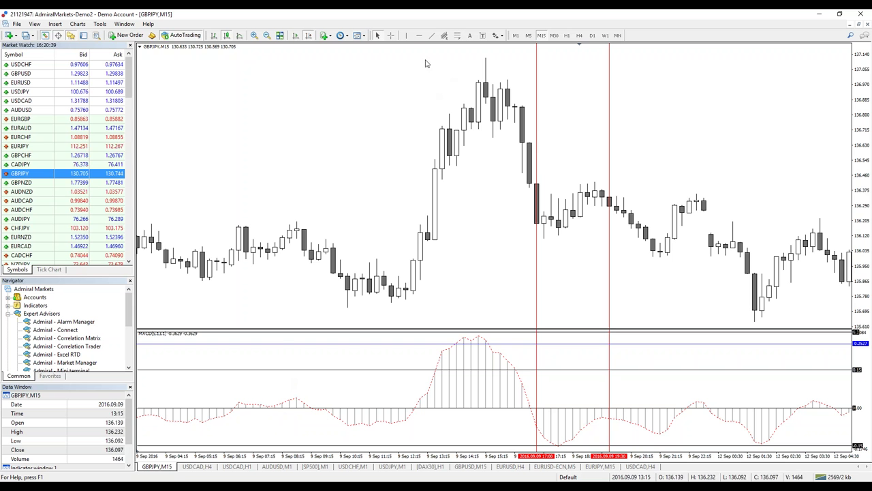
click(406, 35)
click(275, 205)
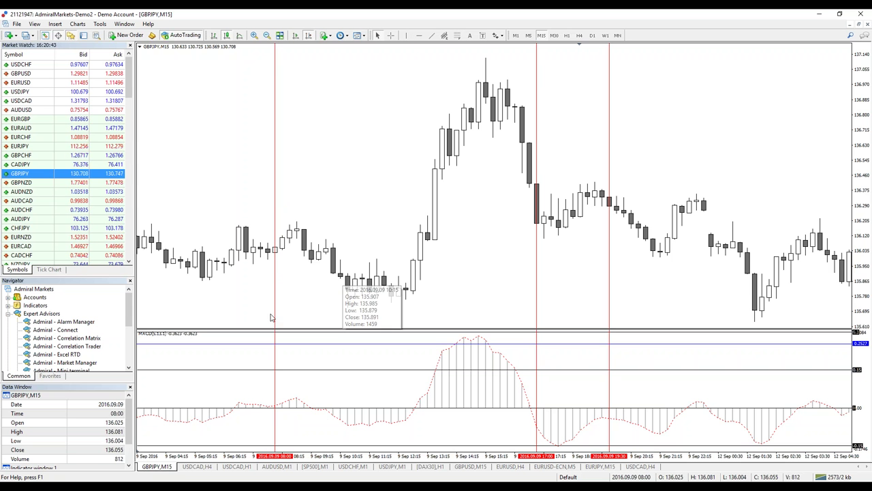
click(391, 36)
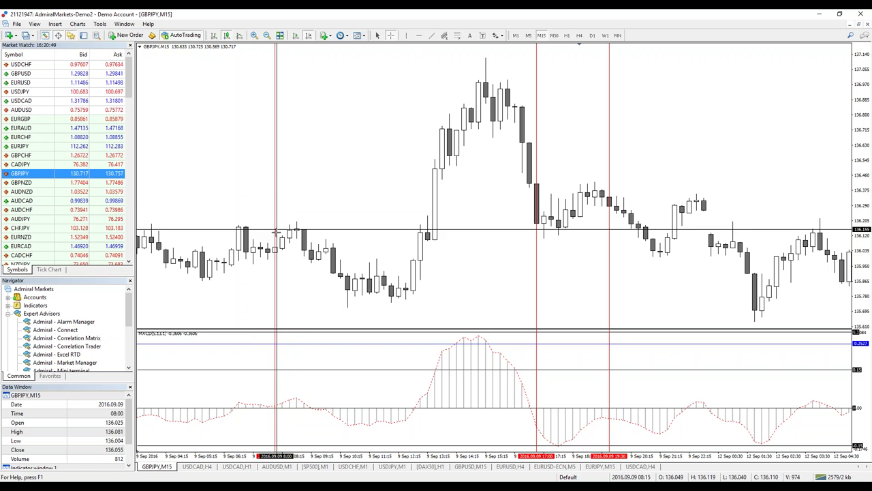
drag(274, 249, 310, 209)
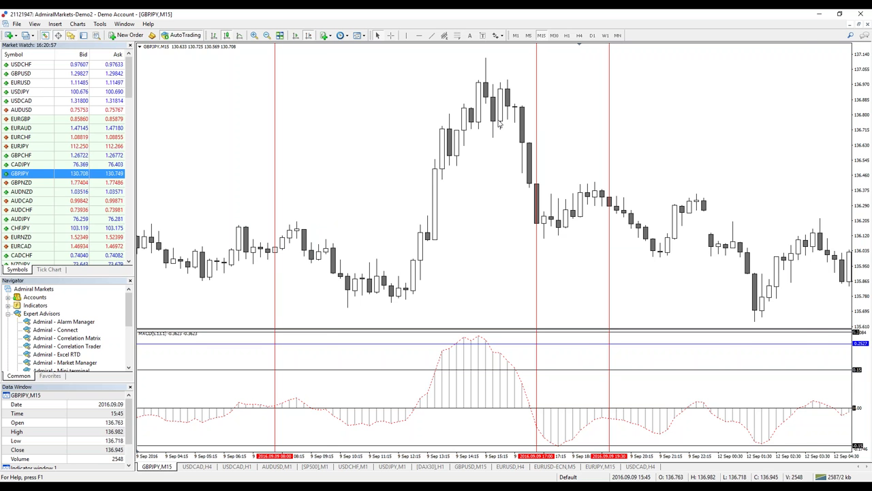
Mark the MACD's drop below zero on 7 September with a vertical line at 12:00.
scroll(477, 205, down, 5)
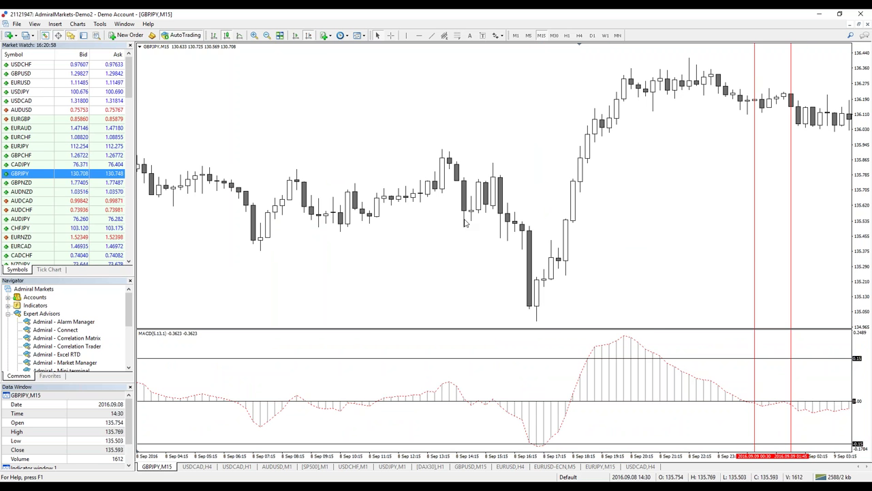
scroll(301, 230, down, 1)
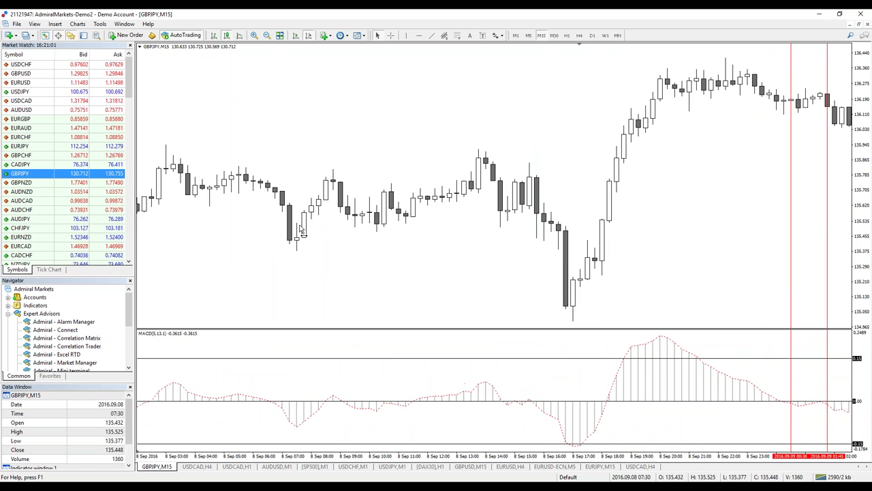
scroll(326, 227, down, 3)
scroll(327, 227, down, 3)
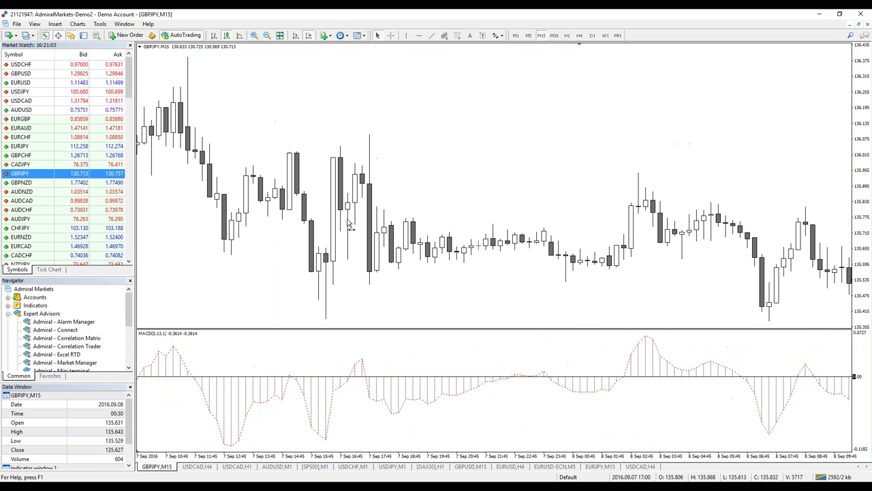
scroll(350, 227, down, 3)
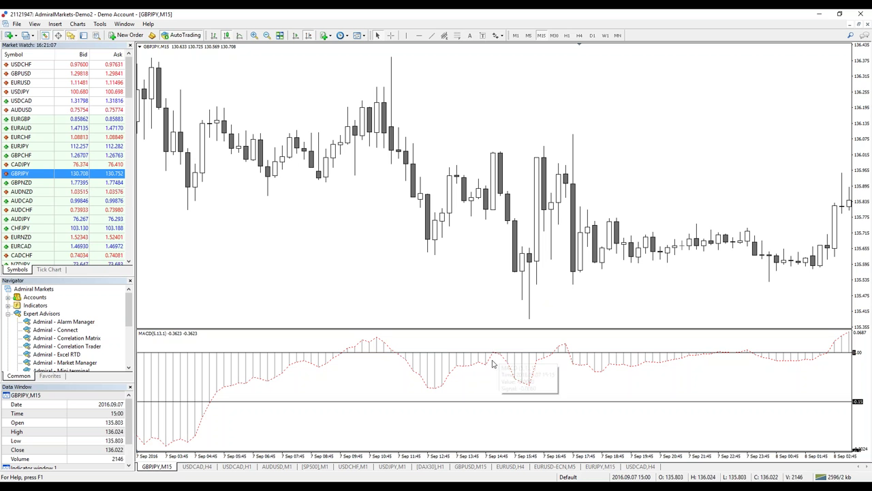
click(406, 35)
drag(439, 205, 410, 172)
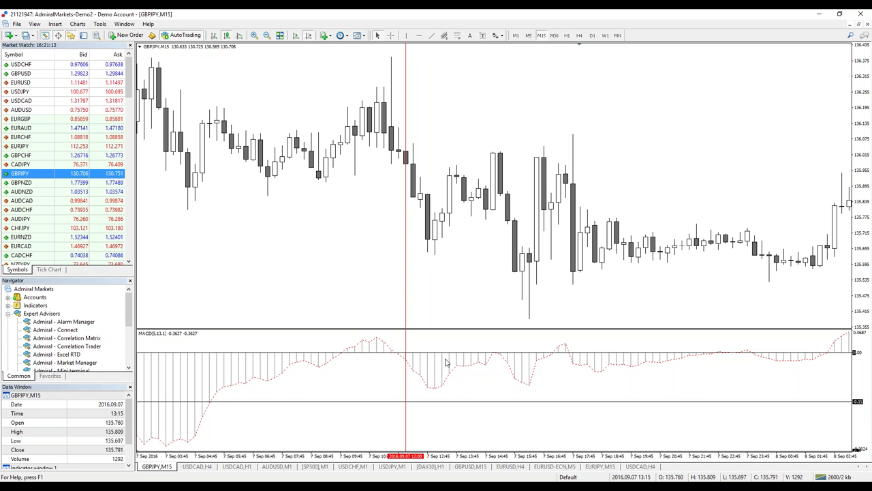
Add a second vertical line at 15:15 on 7 September and reposition it to 14:45.
click(407, 35)
drag(479, 116, 500, 141)
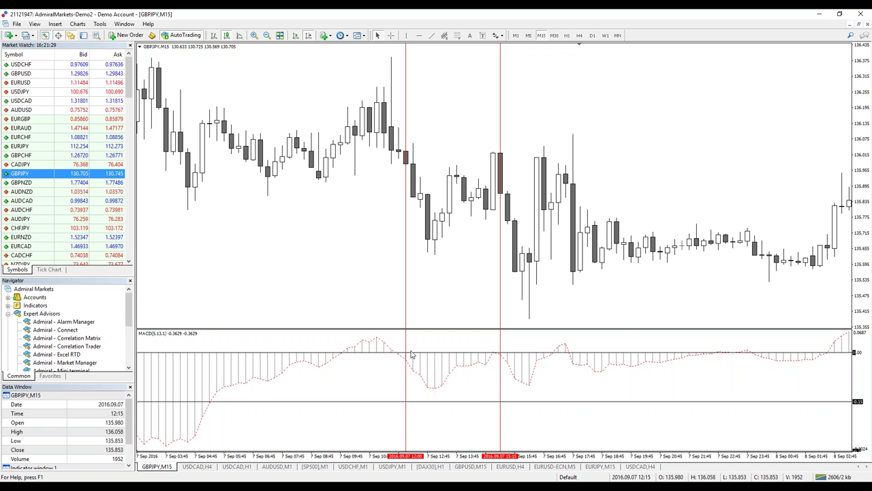
mouse_move(498, 357)
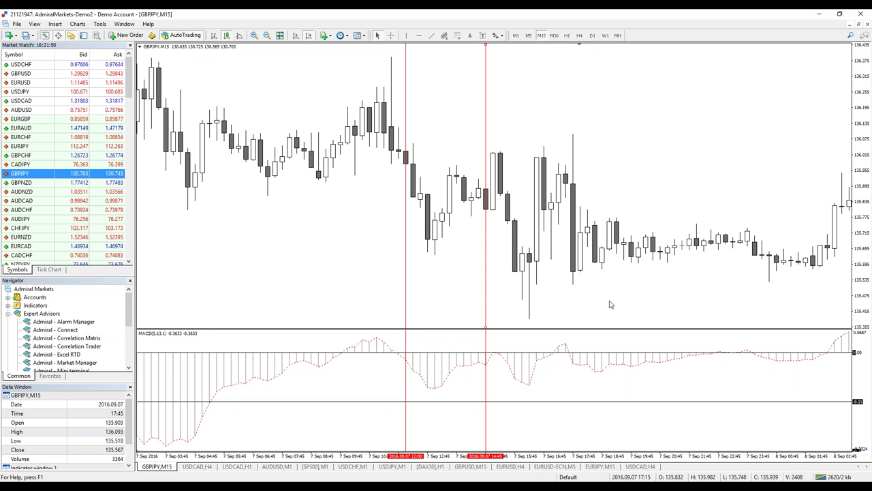
Review the MACD level settings of the GBPJPY M15 chart, then cancel them and close the indicators list.
right_click(303, 287)
click(334, 117)
double_click(285, 242)
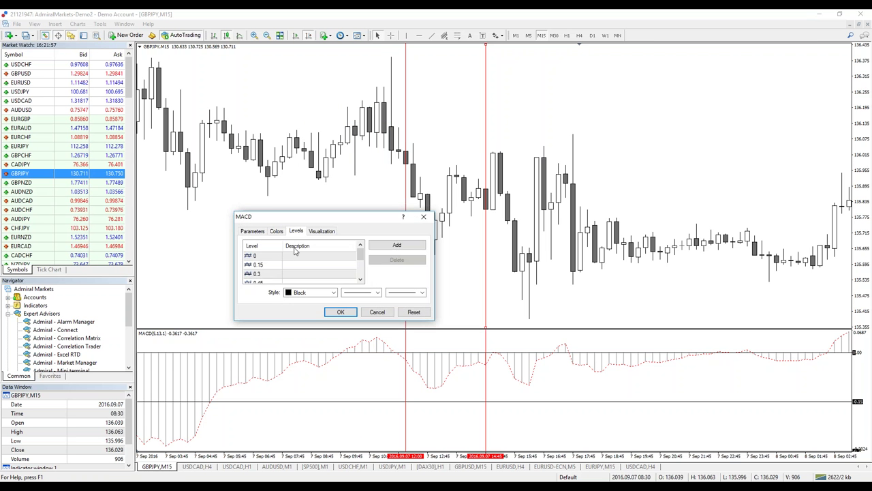
click(377, 312)
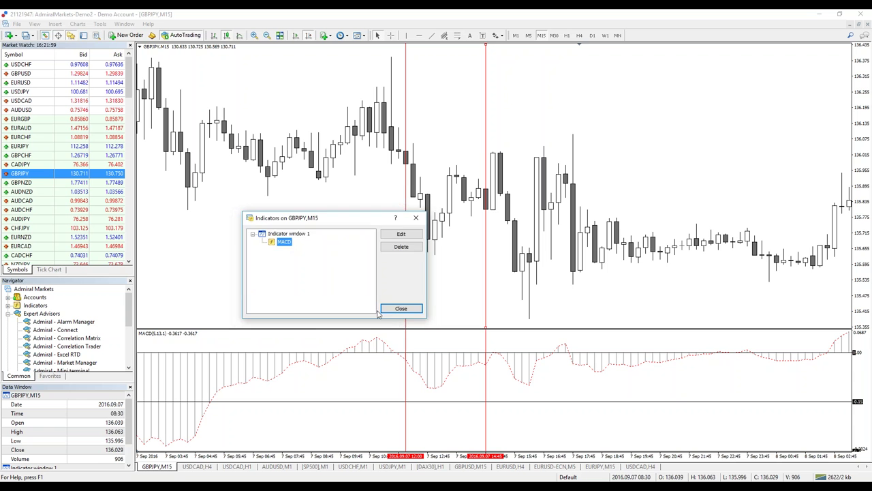
click(400, 309)
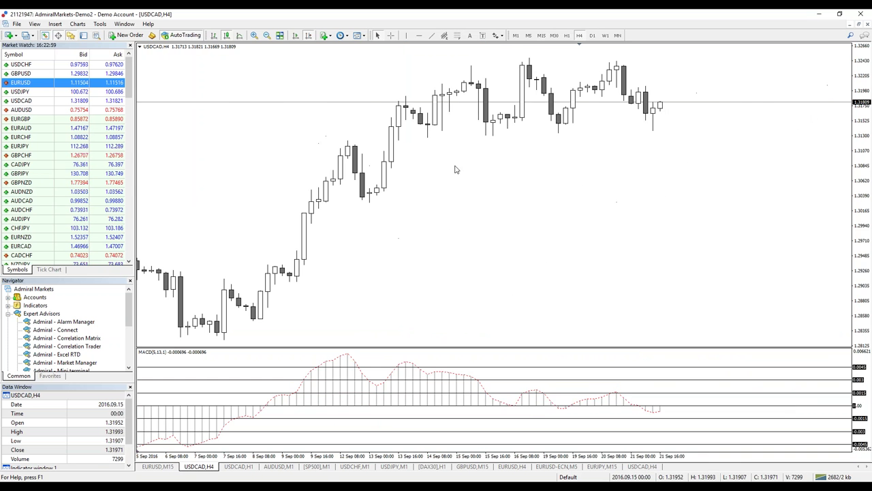
Review the MACD level settings of the USDCAD H4 chart, then cancel them and close the indicators list.
right_click(455, 223)
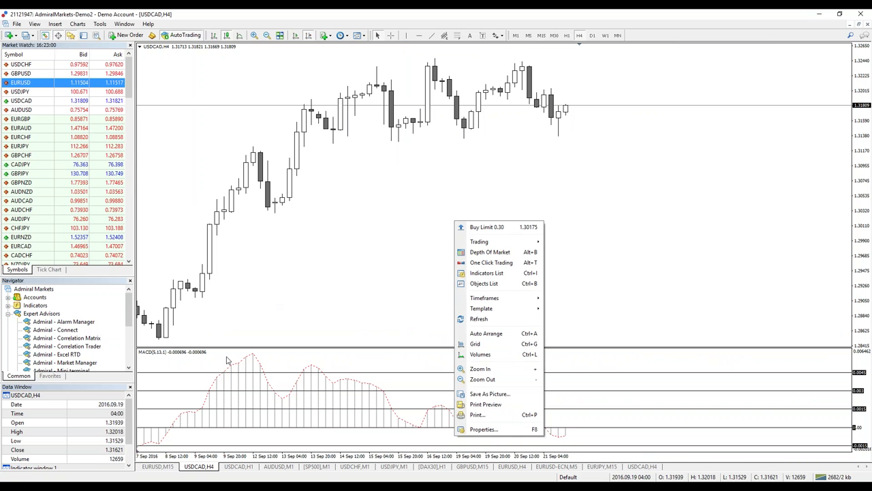
click(502, 277)
double_click(283, 242)
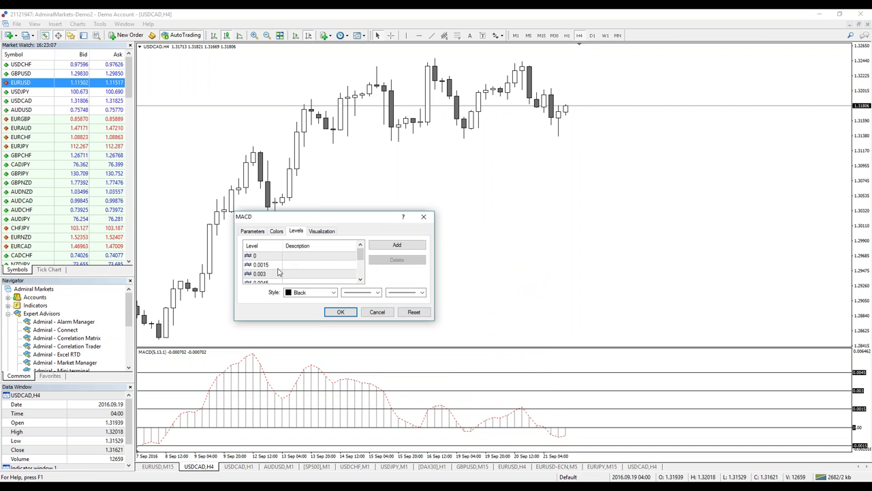
scroll(266, 274, down, 1)
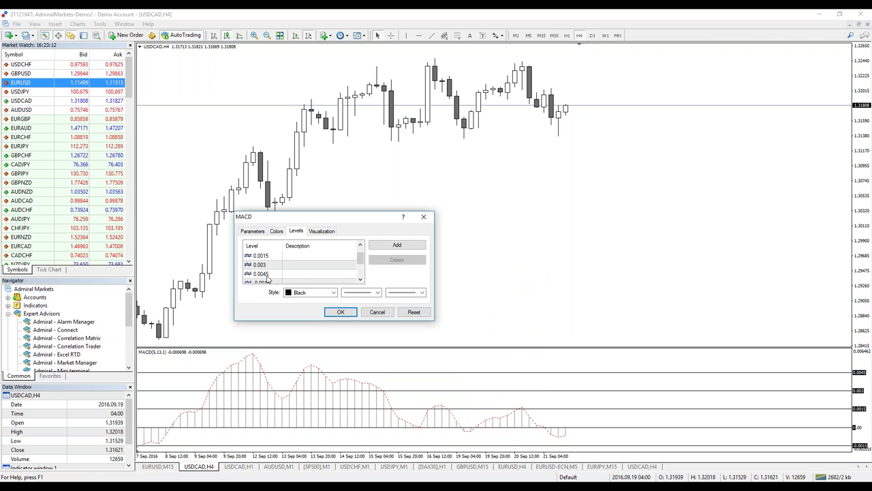
click(360, 279)
click(360, 279)
click(359, 279)
click(360, 279)
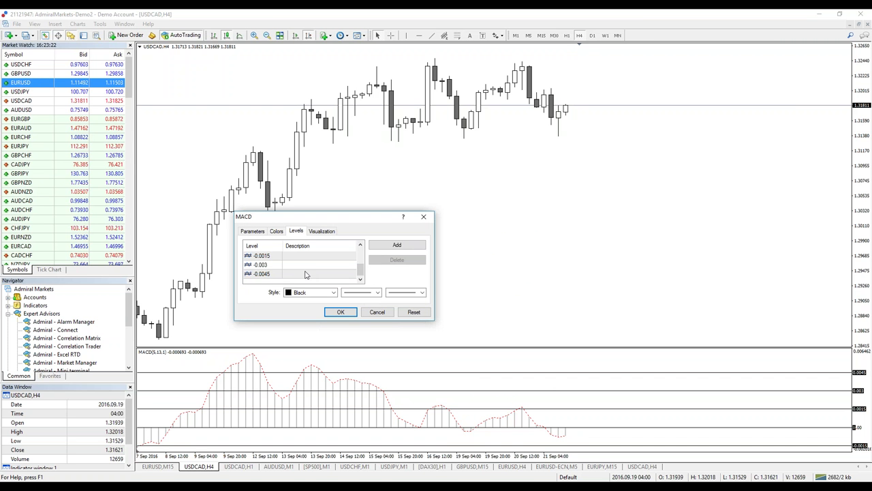
click(377, 311)
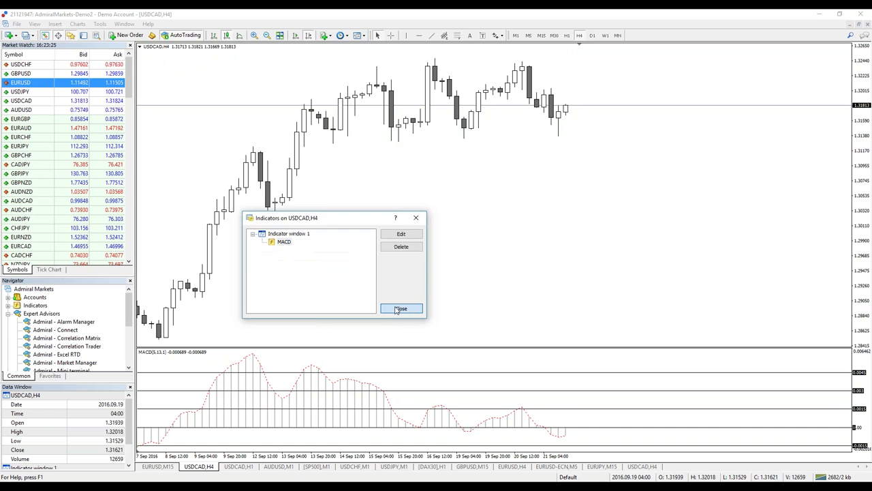
click(402, 311)
Show GBPUSD and USDJPY in the H4 chart to compare their MACD levels, and end on EURUSD.
drag(59, 75, 375, 259)
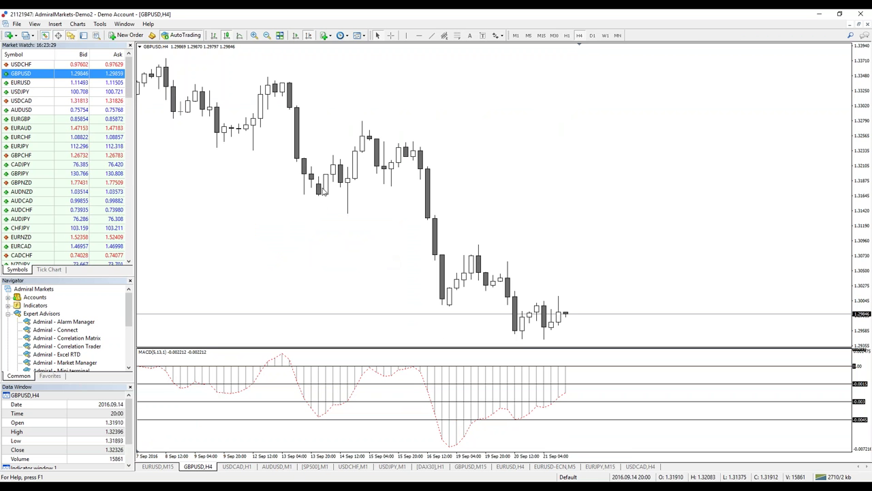
drag(28, 94, 281, 191)
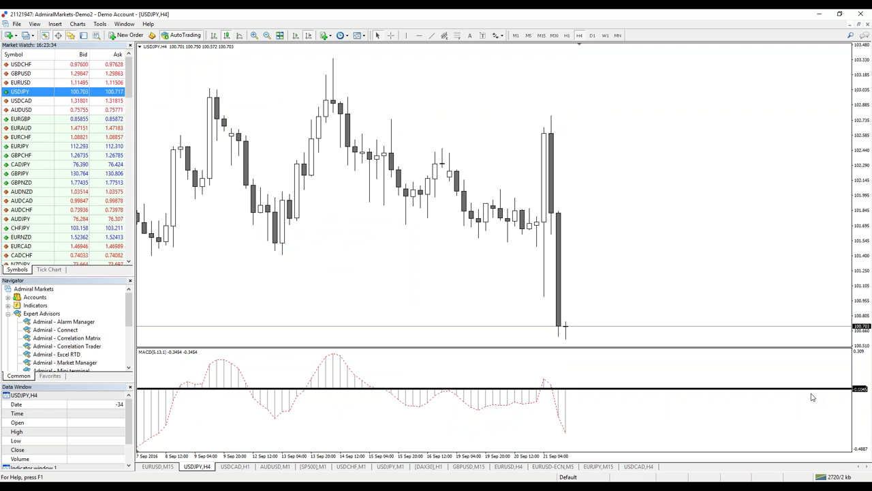
drag(27, 84, 156, 157)
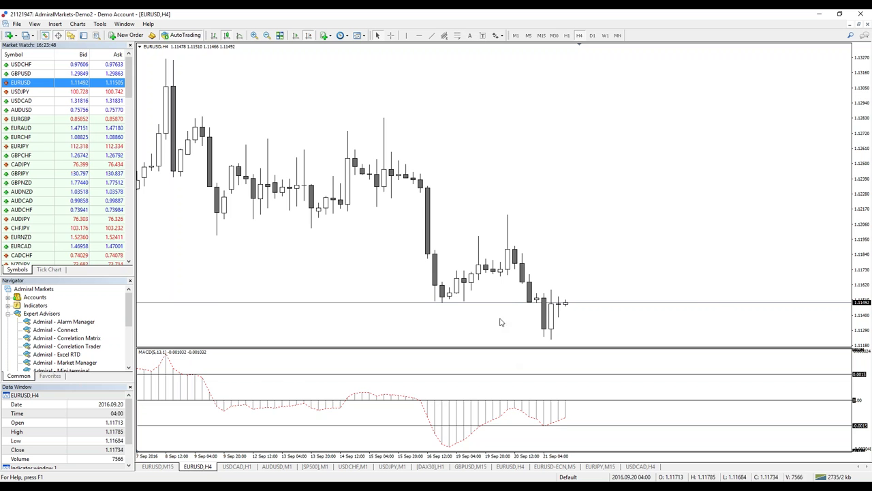
Examine how the MACD behaves around its horizontal levels through the EURUSD H4 history back to May 2016.
scroll(266, 273, down, 5)
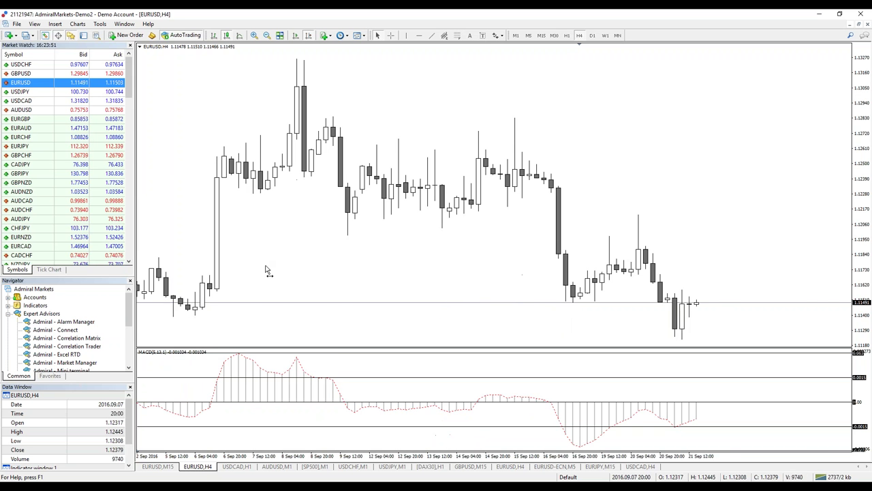
scroll(276, 267, down, 6)
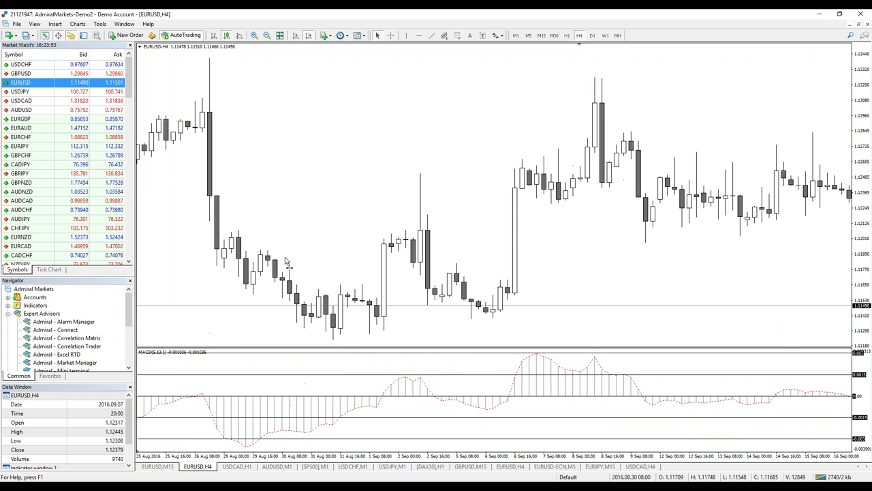
scroll(316, 247, down, 3)
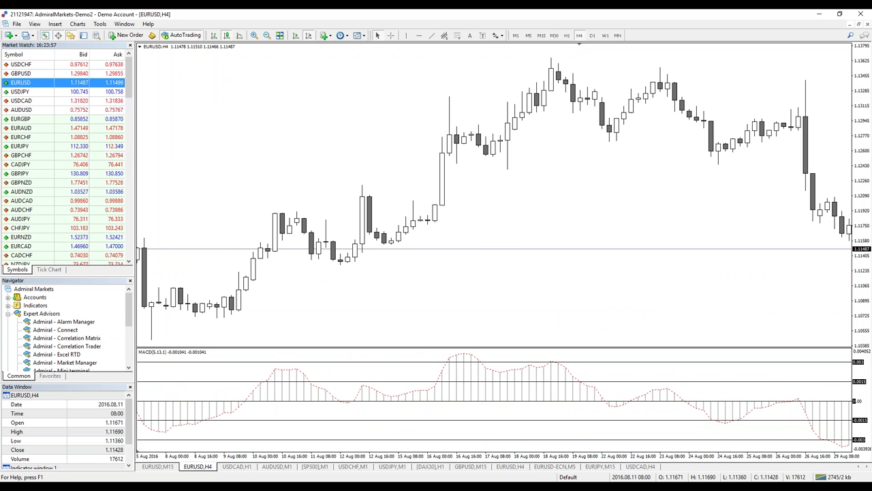
scroll(359, 266, down, 6)
scroll(405, 251, down, 5)
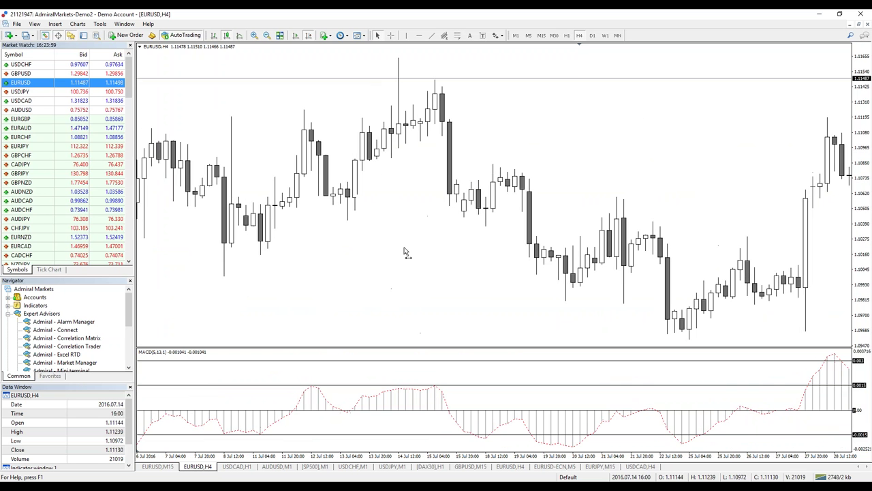
scroll(405, 251, down, 4)
scroll(567, 325, down, 10)
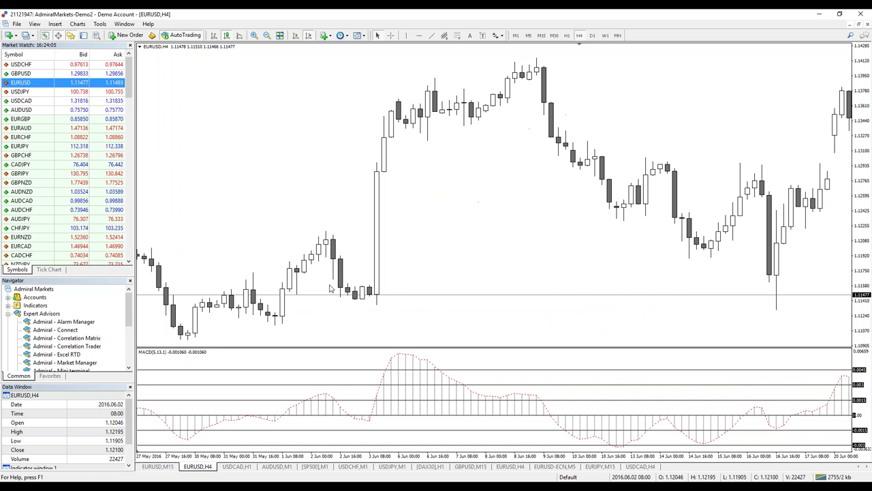
scroll(307, 156, down, 3)
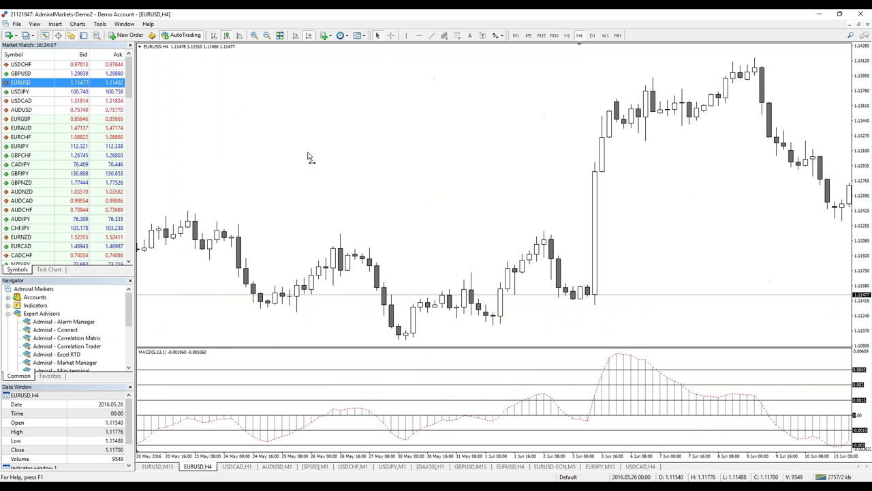
scroll(308, 157, up, 3)
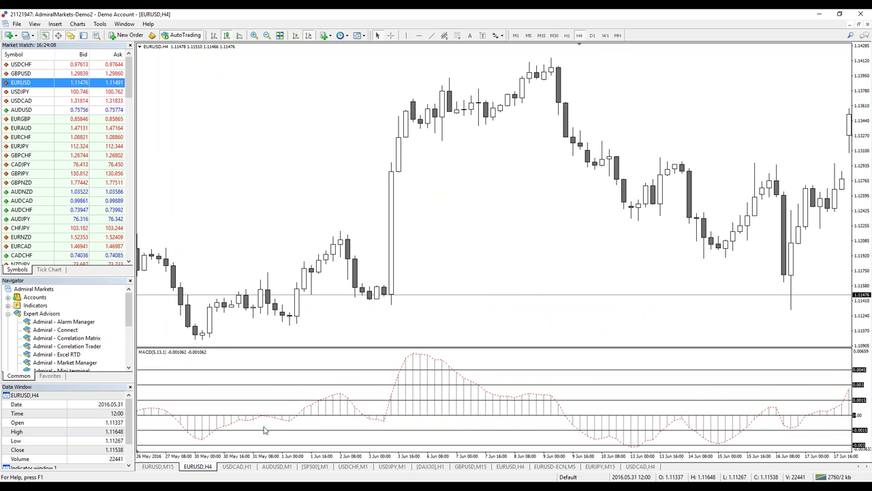
scroll(374, 223, down, 3)
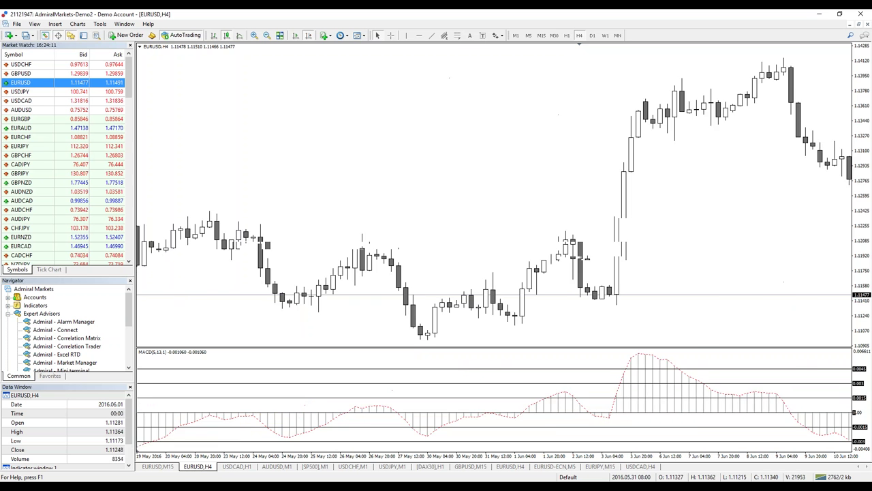
scroll(378, 221, down, 1)
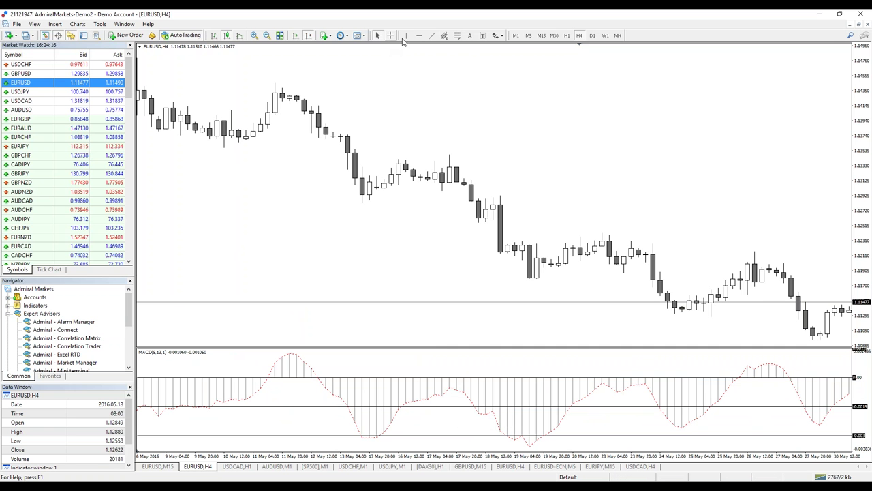
Add a vertical line to the EURUSD H4 chart at 20:00 on 17 May 2016 and reposition it to 12:00.
click(406, 37)
drag(435, 185, 460, 235)
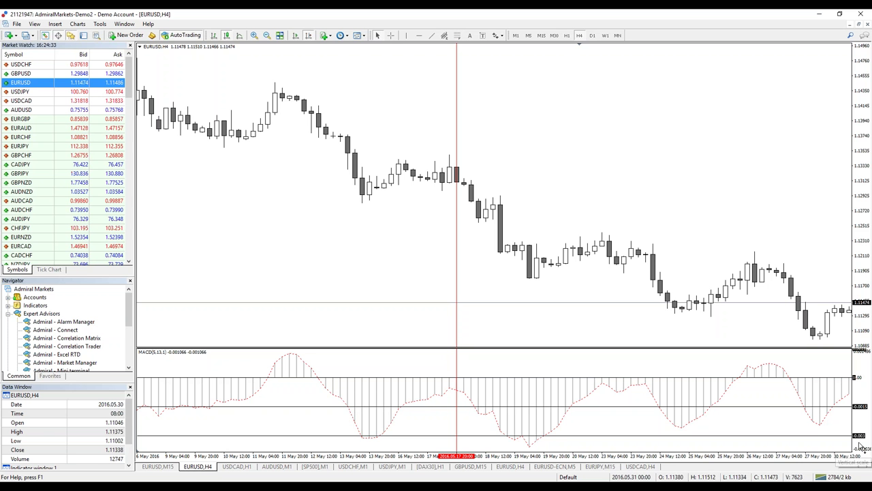
mouse_move(367, 436)
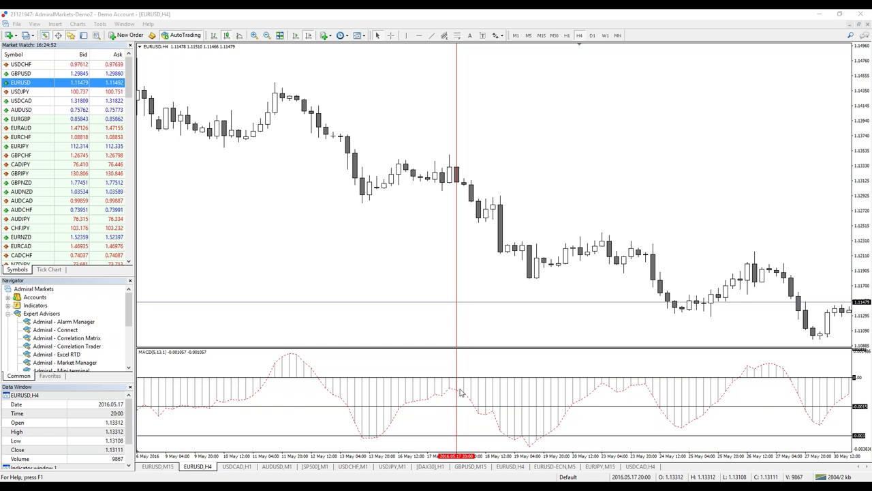
scroll(454, 352, down, 2)
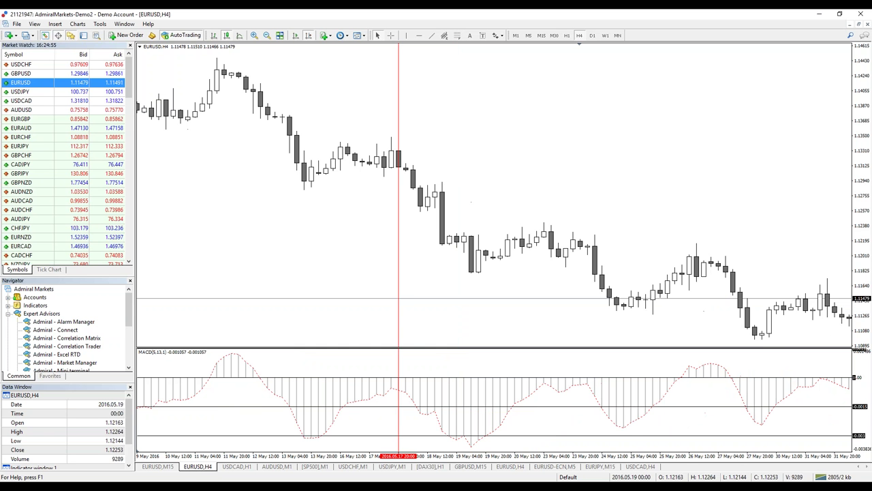
drag(399, 281, 389, 282)
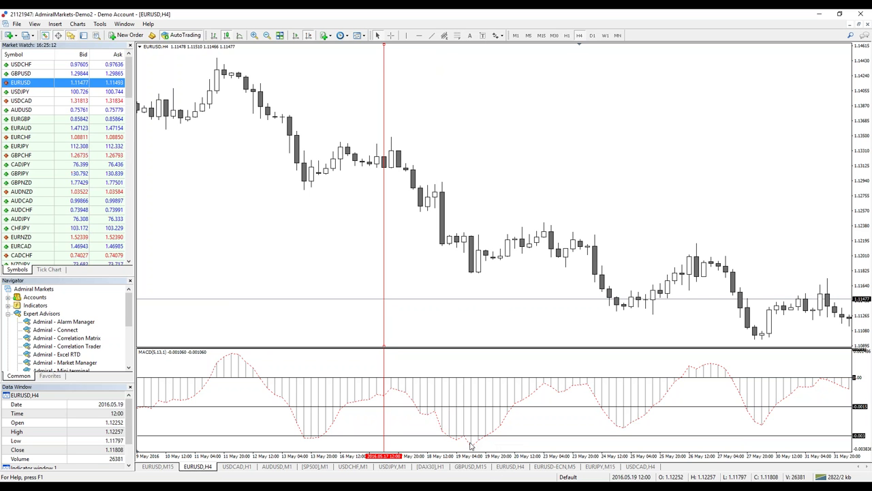
Move the vertical line to the MACD's approach to zero at 08:00 on 23 May 2016.
drag(385, 51, 552, 152)
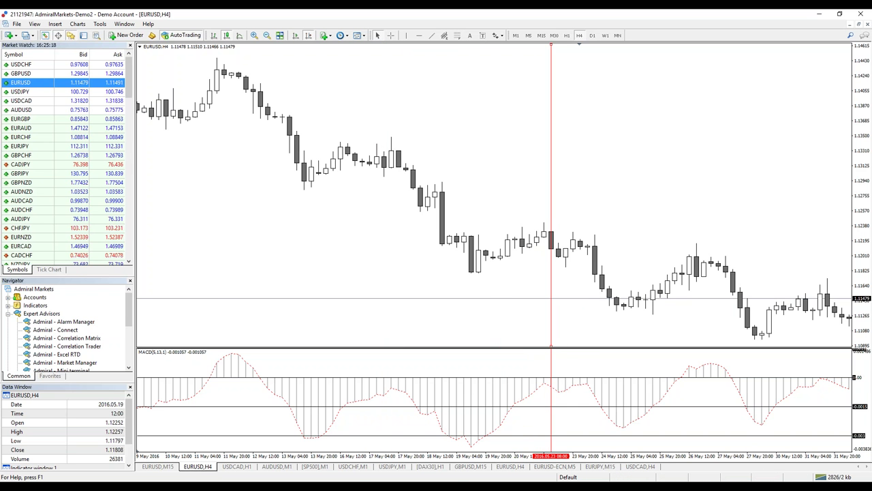
mouse_move(412, 490)
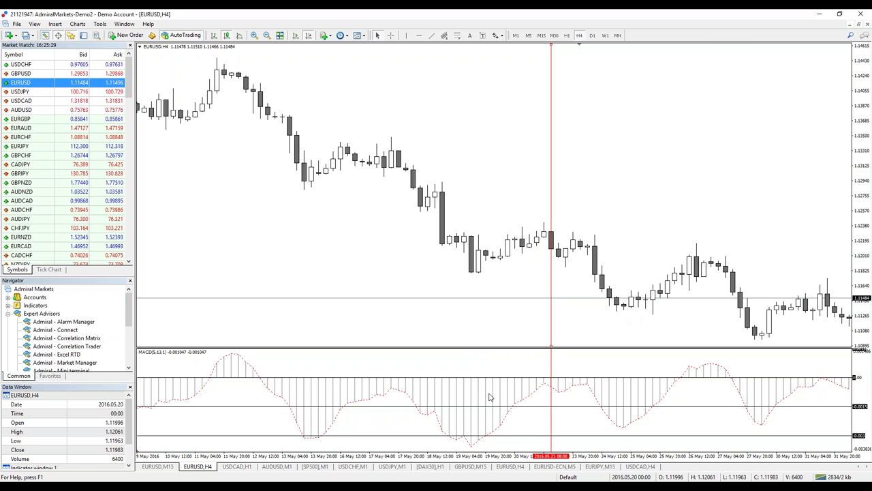
mouse_move(489, 397)
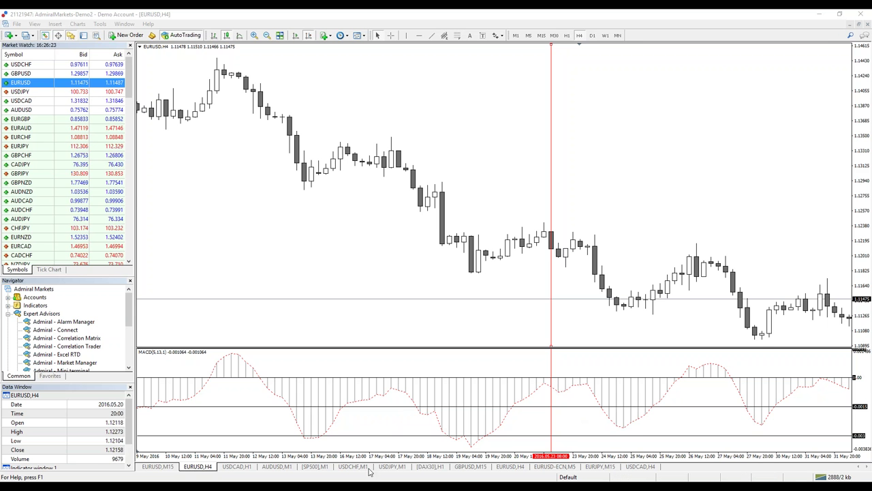
Switch to the presentation's MACD agenda slide and return to the EURUSD H4 chart.
mouse_move(278, 488)
click(327, 450)
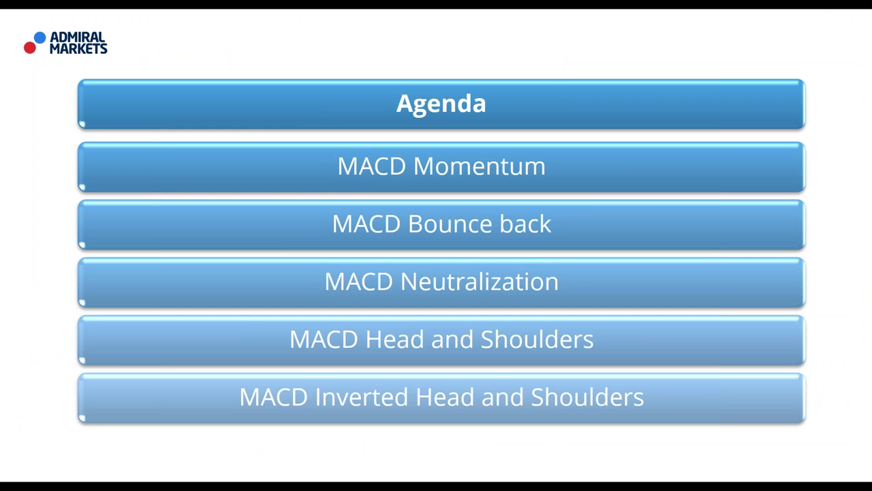
key(alt+Tab)
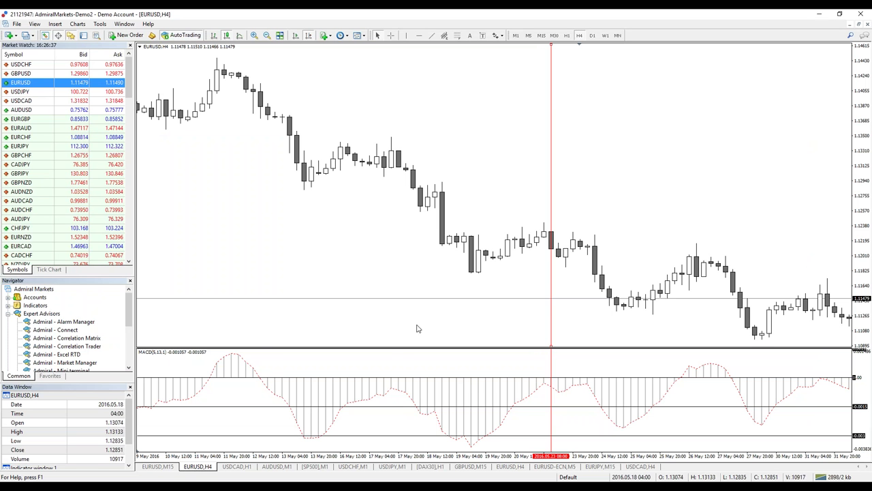
Move the vertical line to the MACD's drop below zero at 12:00 on 27 May 2016.
drag(697, 197, 479, 205)
drag(426, 293, 418, 295)
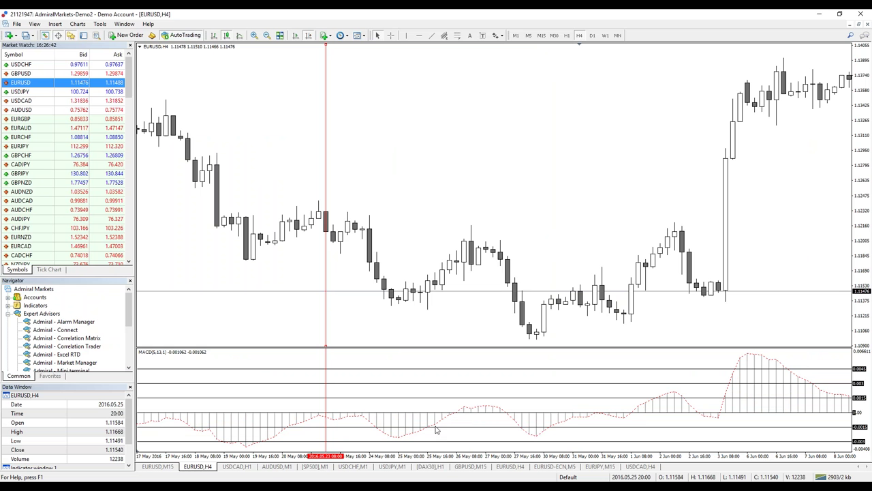
mouse_move(479, 413)
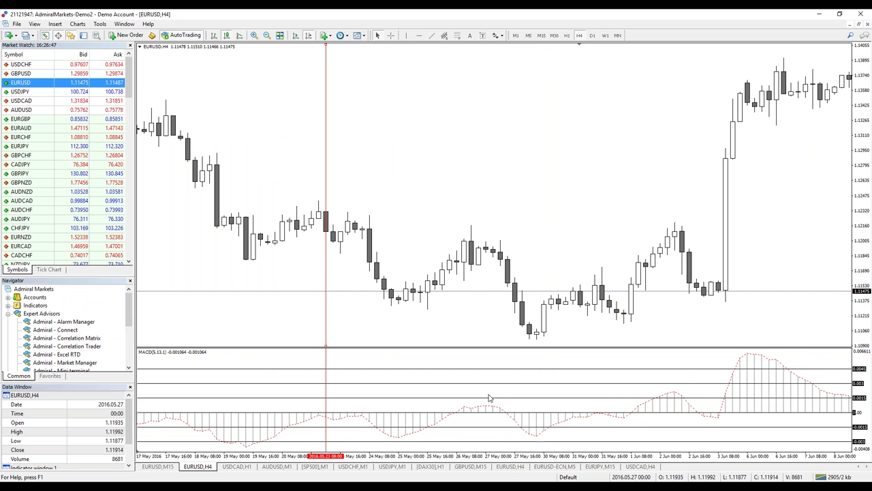
scroll(488, 185, down, 2)
scroll(294, 75, down, 1)
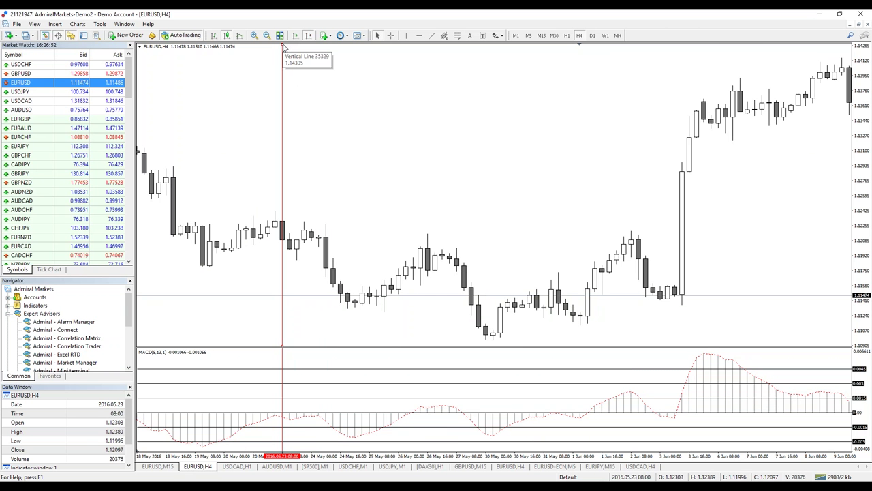
drag(286, 49, 466, 109)
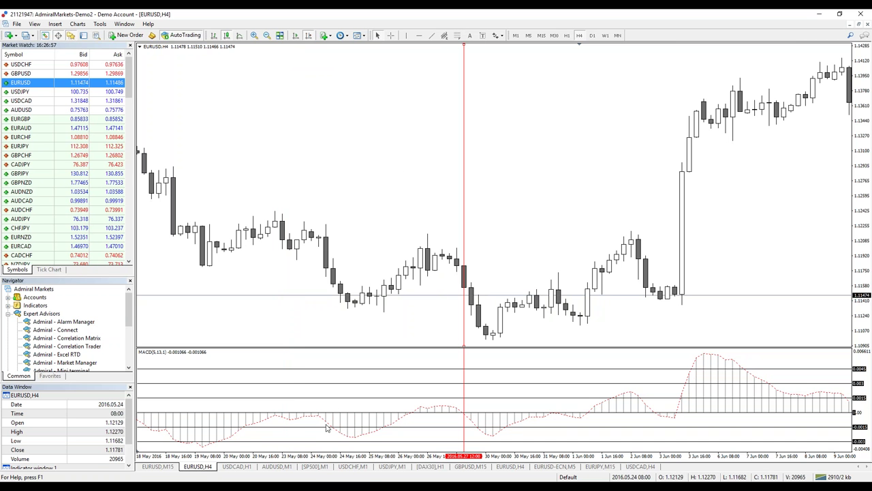
Examine the MACD around the marked crossing and through June 2016, reading its value at 04:00 on 8 June.
mouse_move(325, 423)
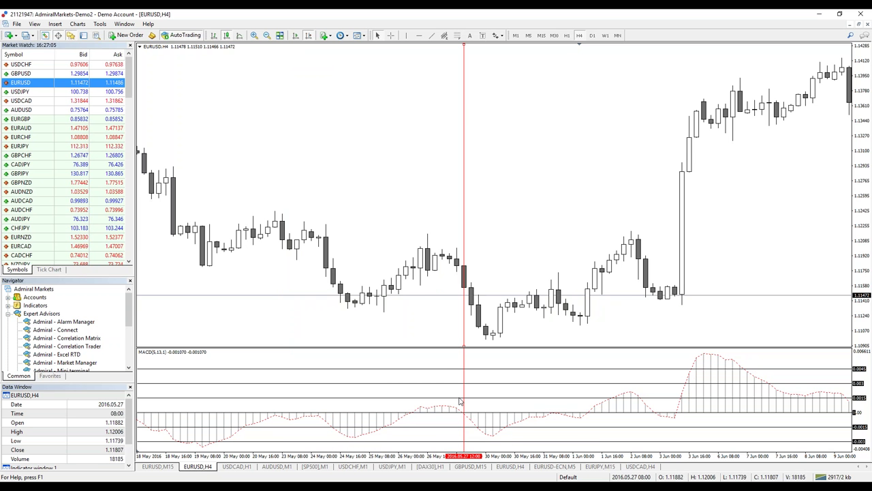
scroll(388, 221, up, 5)
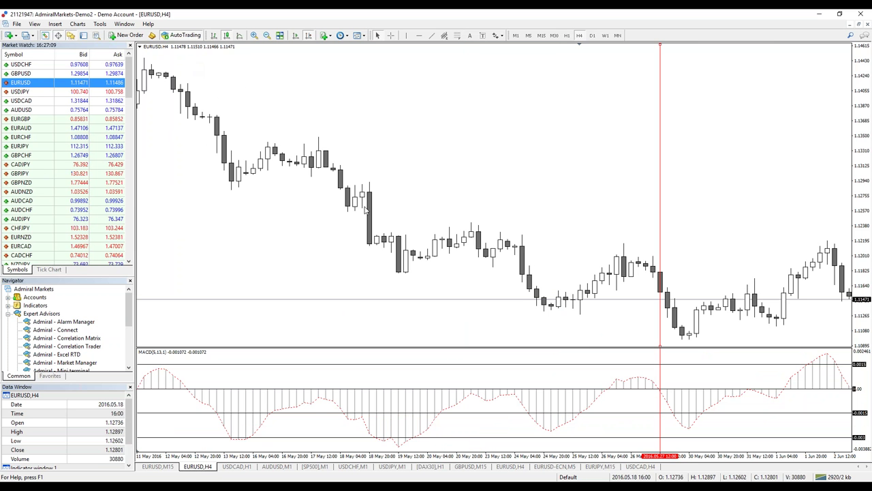
scroll(588, 164, down, 3)
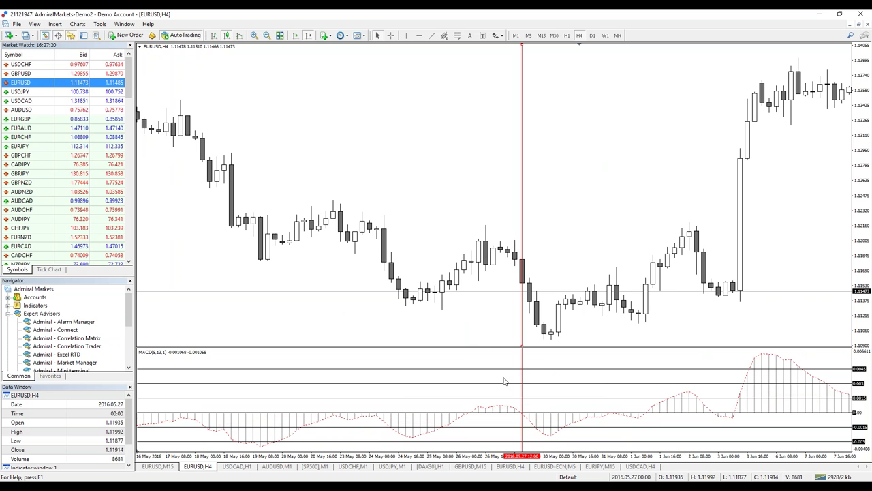
scroll(706, 286, down, 5)
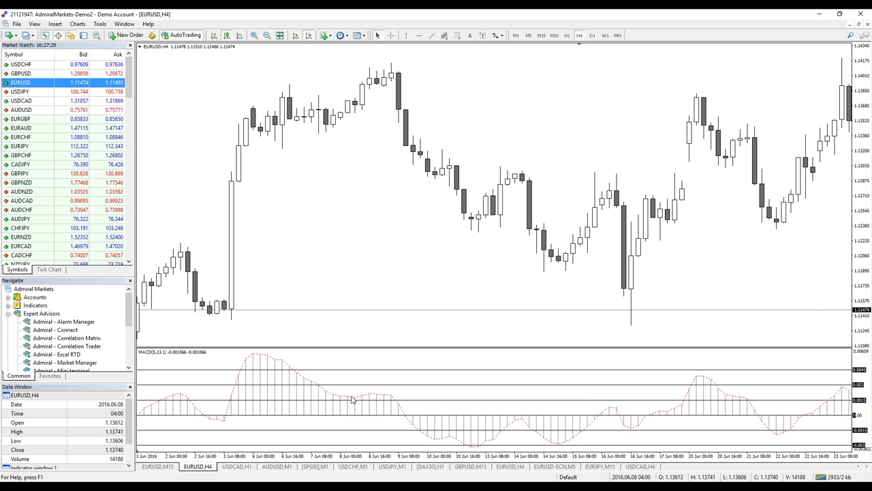
mouse_move(348, 401)
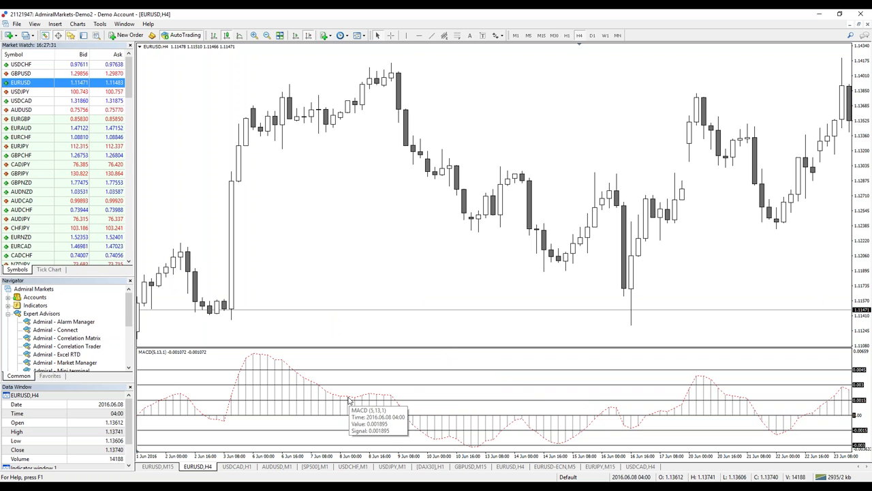
Mark the MACD's drop below zero at 16:00 on 9 June 2016 with a vertical line and move it to 04:00 on 17 June.
click(406, 39)
click(411, 198)
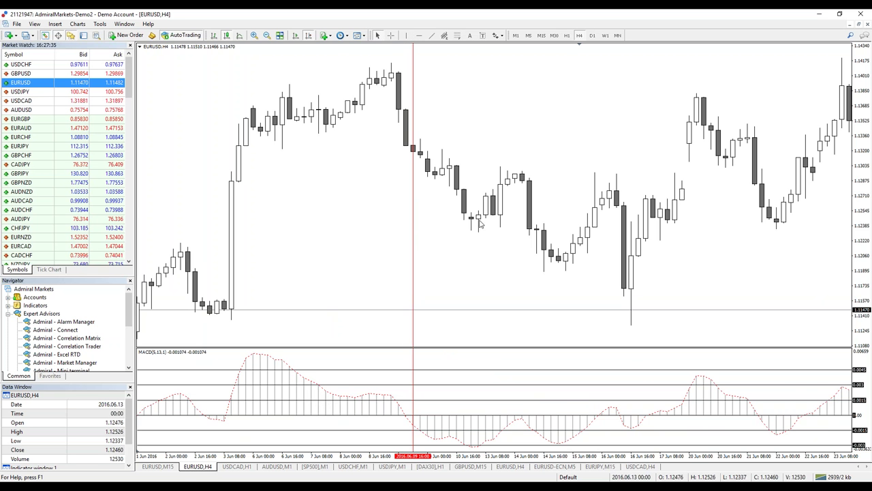
scroll(452, 400, down, 3)
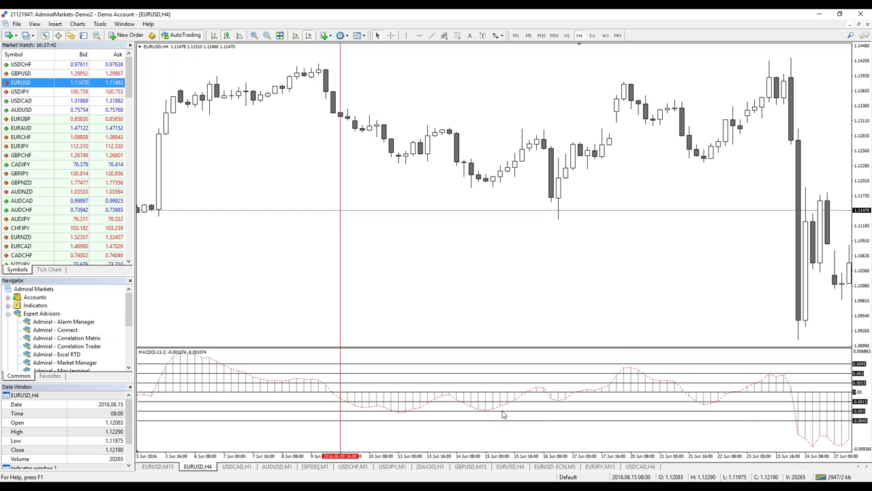
scroll(267, 57, down, 3)
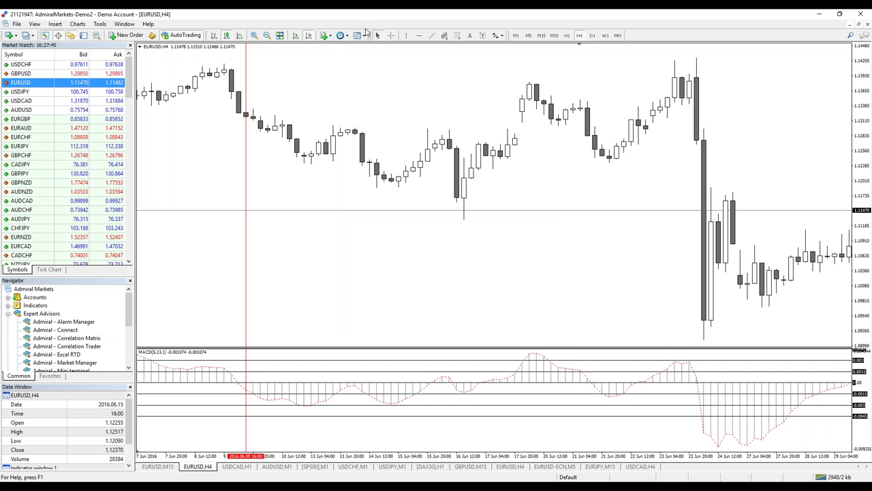
drag(251, 58, 486, 174)
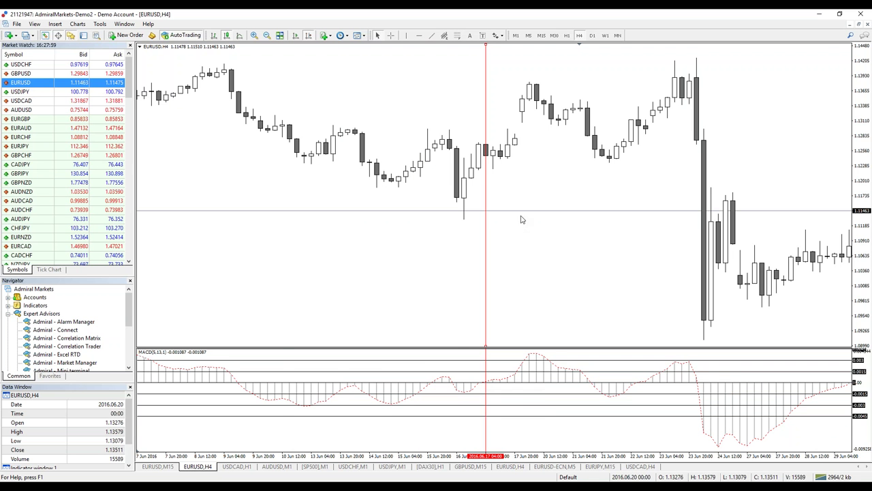
Move the vertical line to the MACD's drop below zero at 16:00 on 21 June 2016 and measure the price fall to the following low.
scroll(598, 137, down, 5)
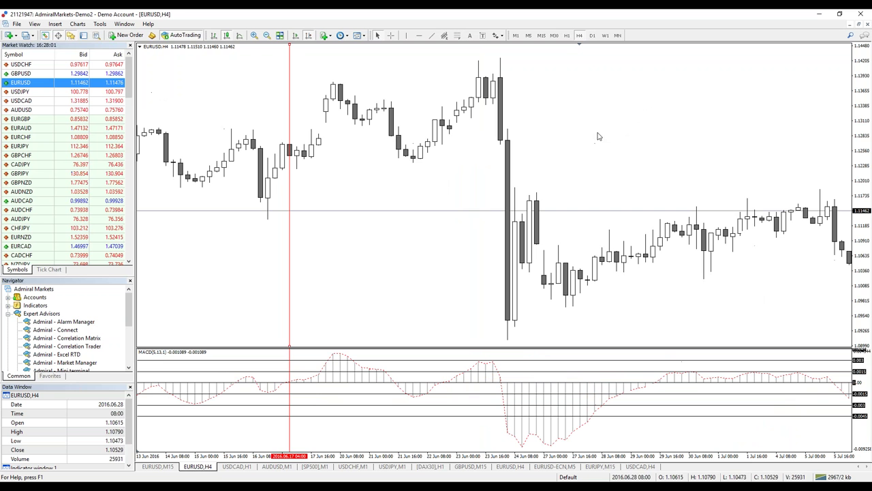
drag(291, 49, 402, 96)
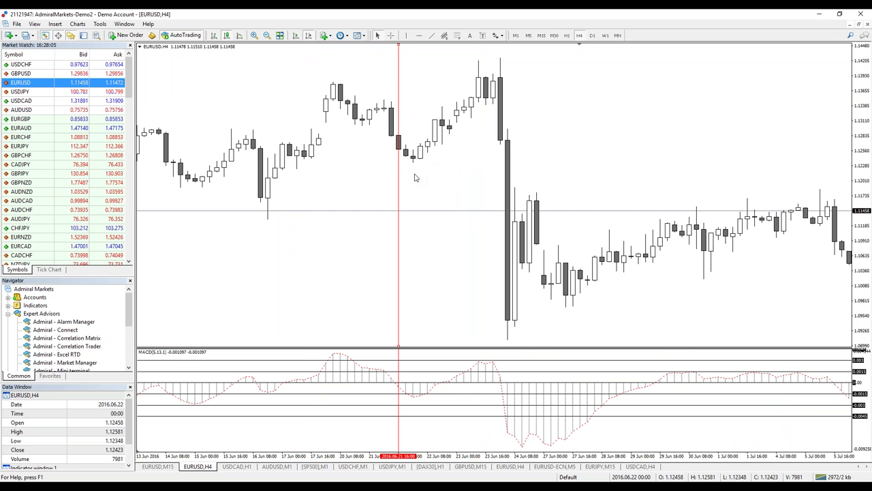
click(391, 35)
drag(404, 150, 512, 339)
drag(759, 162, 631, 152)
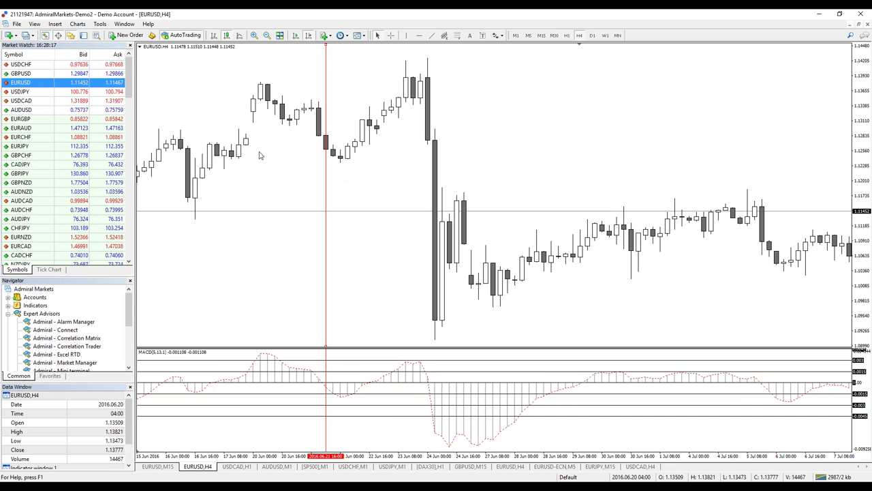
Place a vertical line at 16:00 on 20 September 2016, where the EURUSD H4 MACD turns down below zero.
scroll(268, 107, down, 10)
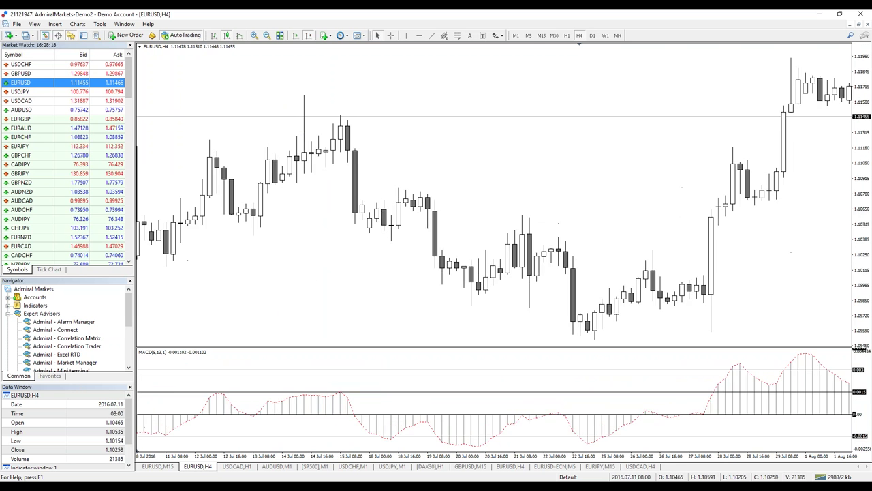
scroll(417, 188, down, 10)
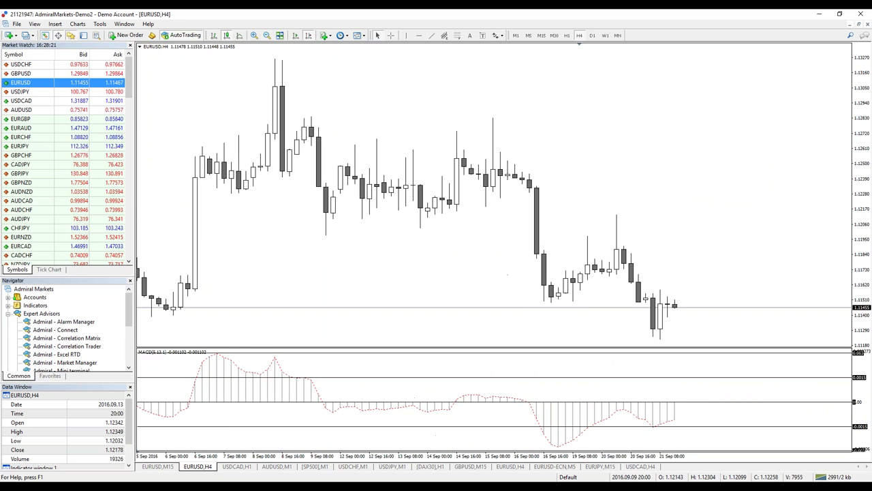
scroll(336, 173, down, 5)
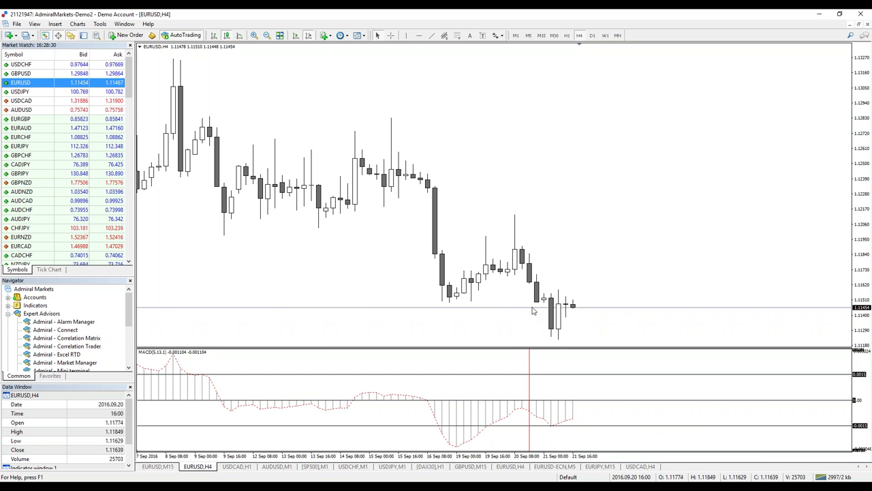
click(406, 35)
drag(507, 147, 529, 158)
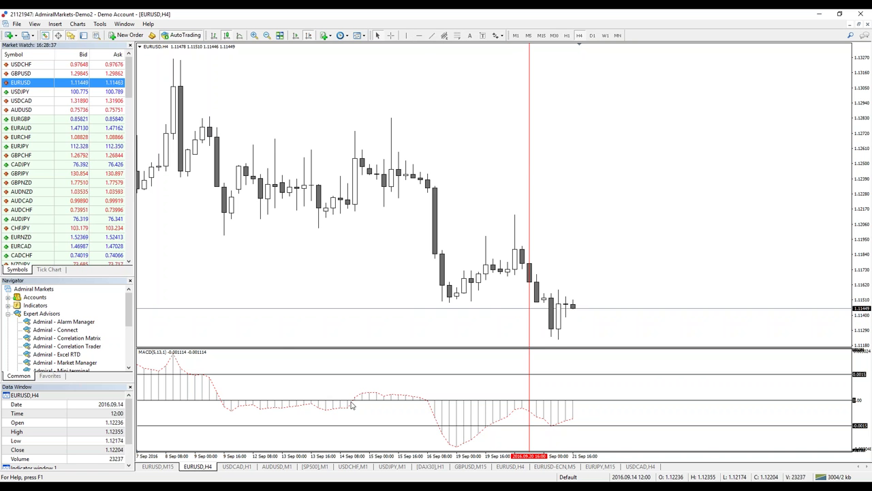
Place a vertical line at the MACD's drop below zero at 04:00 on 24 August 2016 and move it one candle earlier.
scroll(323, 331, down, 5)
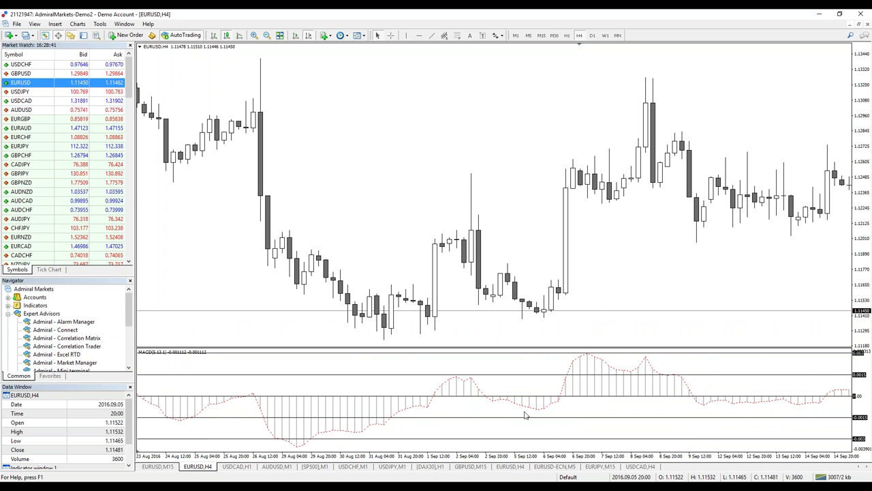
scroll(311, 399, down, 4)
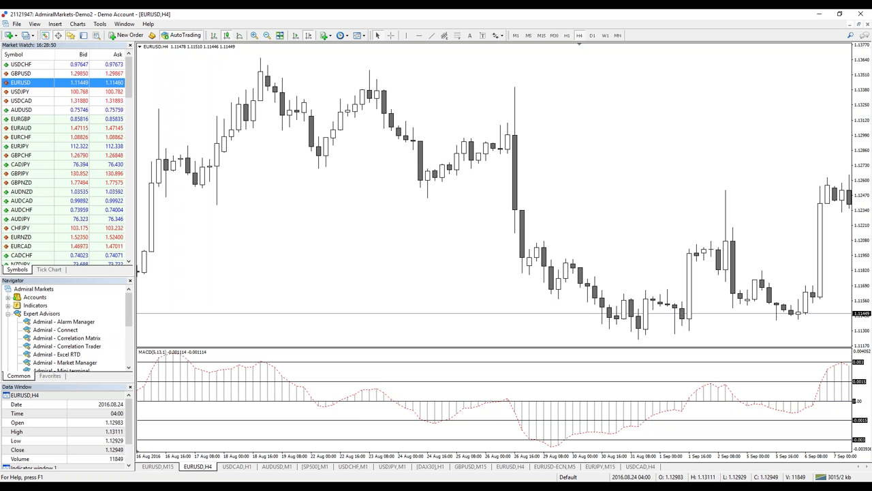
click(410, 38)
click(406, 140)
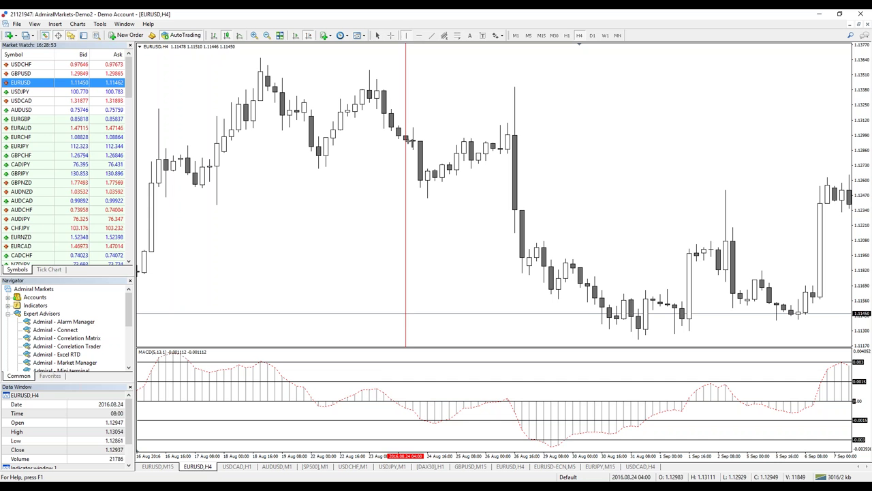
drag(406, 139, 399, 141)
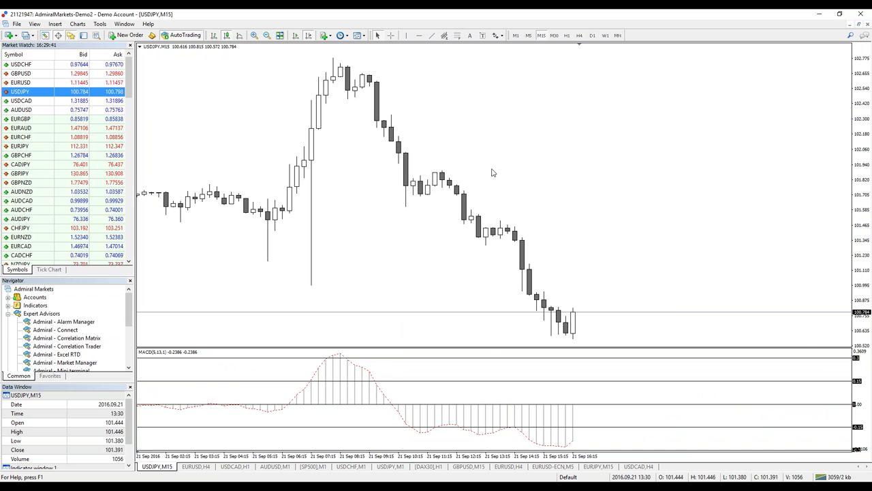
Mark the USDJPY M15 MACD's zero-line crossings with vertical lines at 06:30 on 21 September and 23:00 on 20 September 2016.
scroll(392, 236, up, 5)
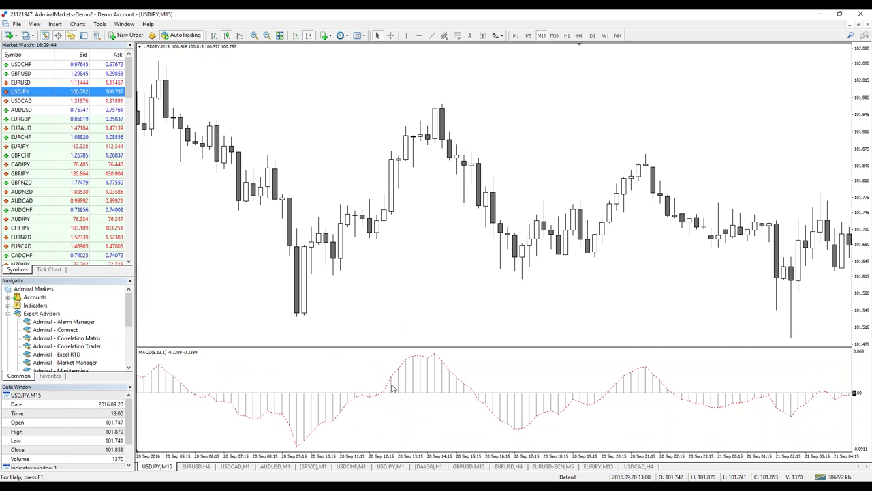
mouse_move(425, 365)
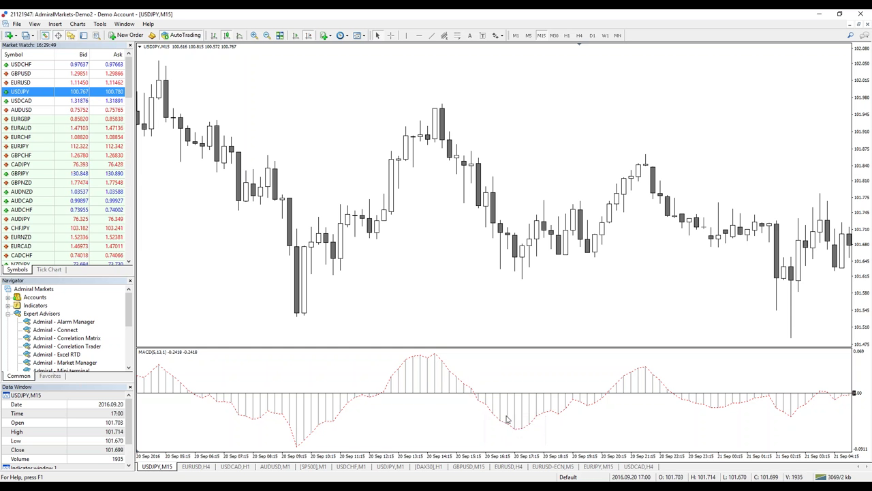
drag(581, 406, 143, 273)
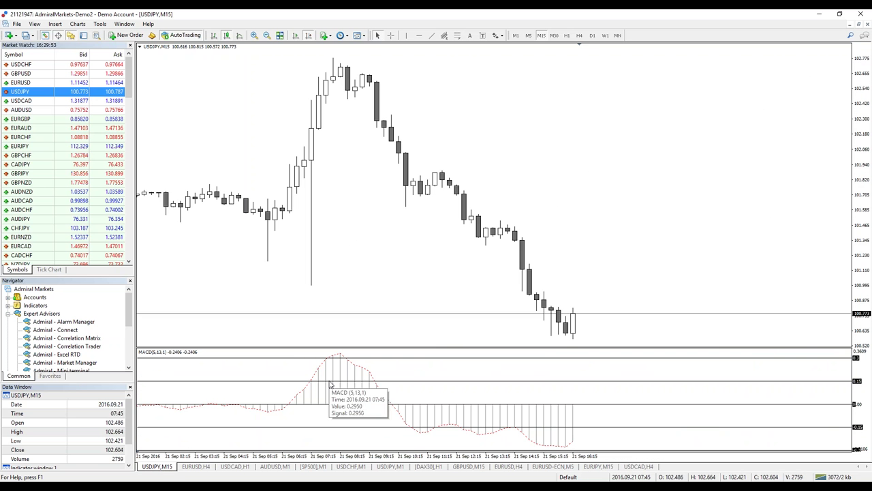
scroll(273, 352, up, 3)
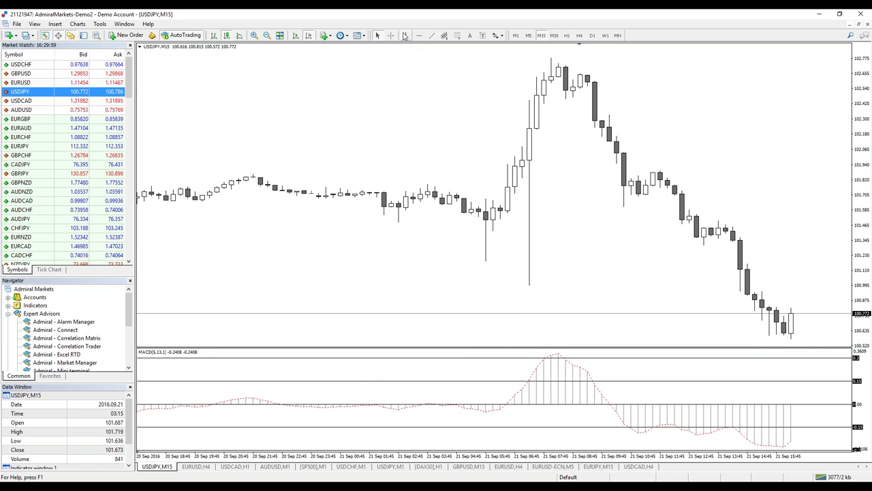
drag(490, 199, 514, 199)
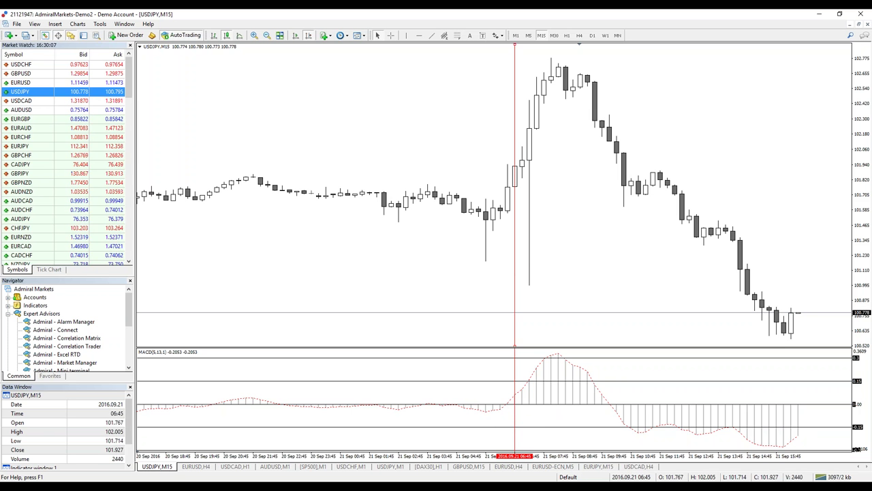
drag(515, 265, 507, 263)
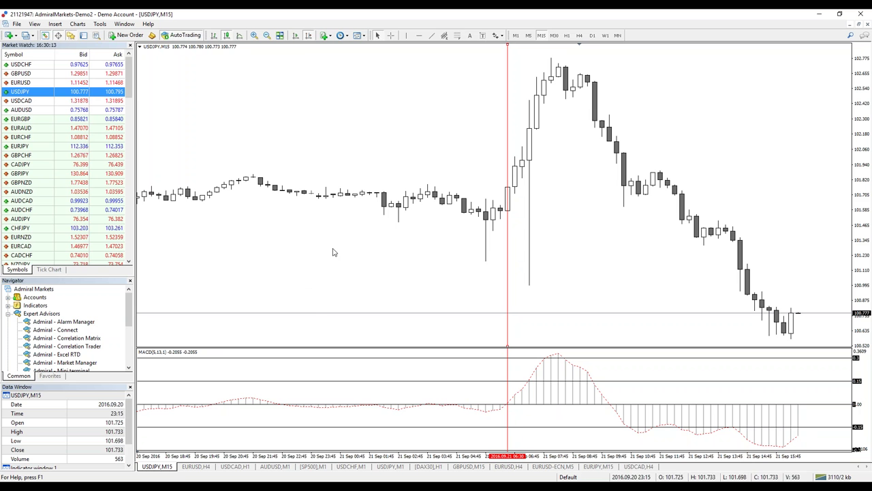
click(406, 35)
drag(320, 150, 290, 151)
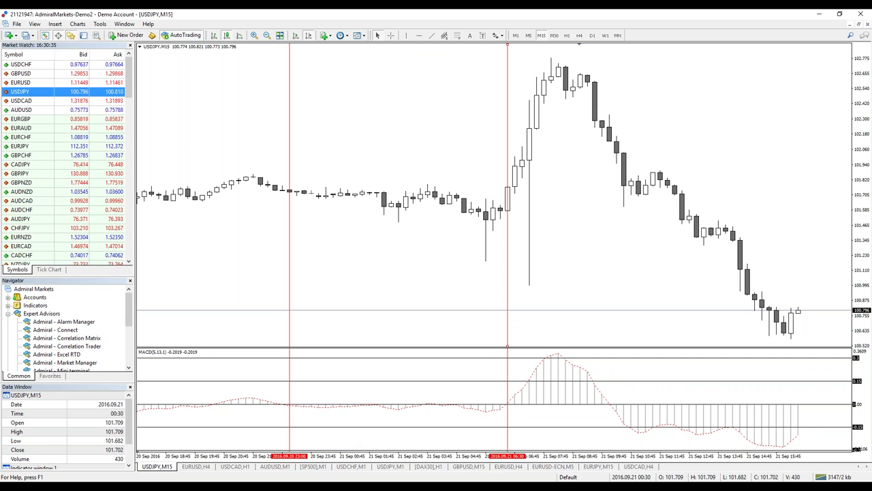
Switch to the presentation's MACD agenda slide and return to the latest candles of the USDJPY M15 chart.
mouse_move(277, 489)
click(310, 458)
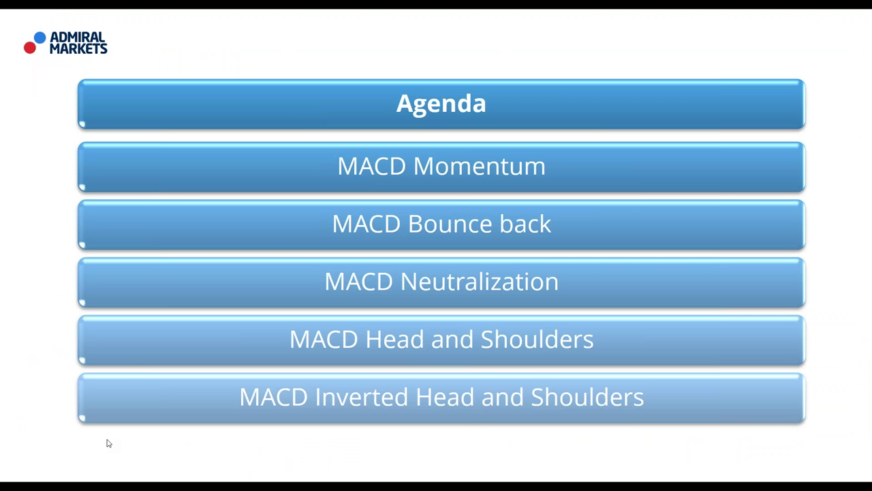
key(alt+Tab)
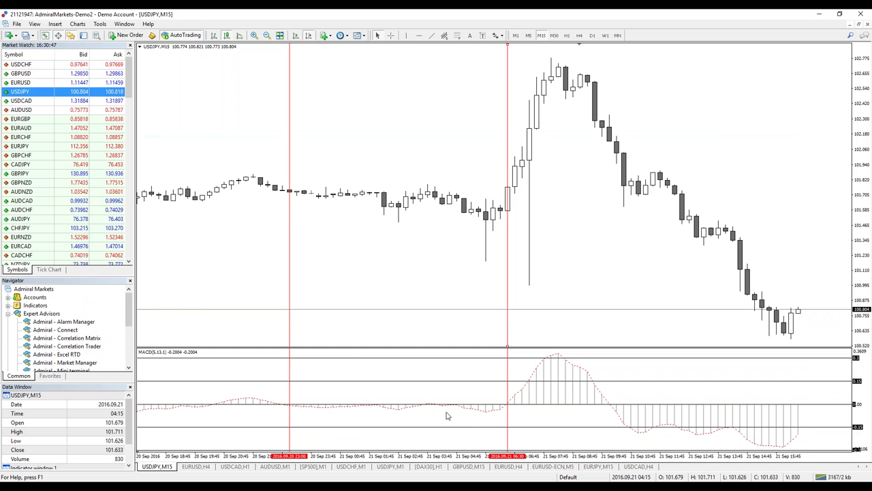
scroll(682, 259, down, 3)
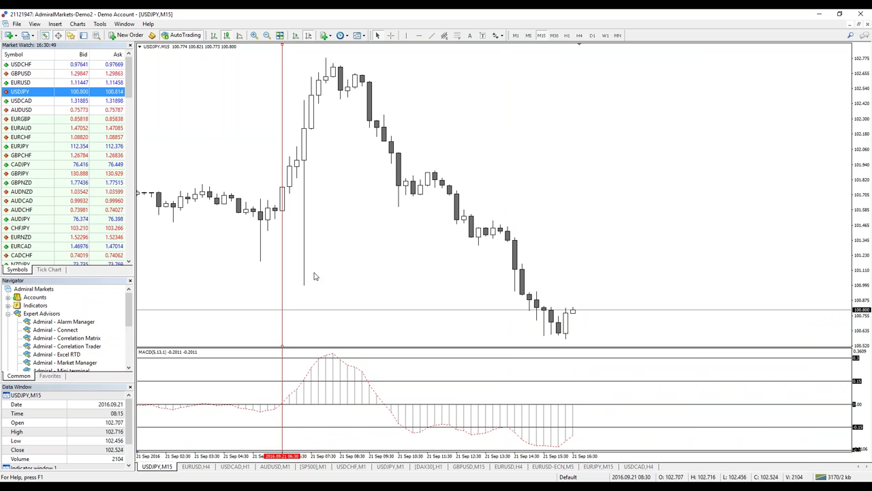
Switch to the EURUSD H4 chart and examine the MACD around the marked 21 June 2016 crossing and the 24 June drop.
scroll(314, 276, up, 10)
key(ctrl+Tab)
key(ctrl+Tab)
key(ctrl+Tab)
scroll(576, 287, up, 15)
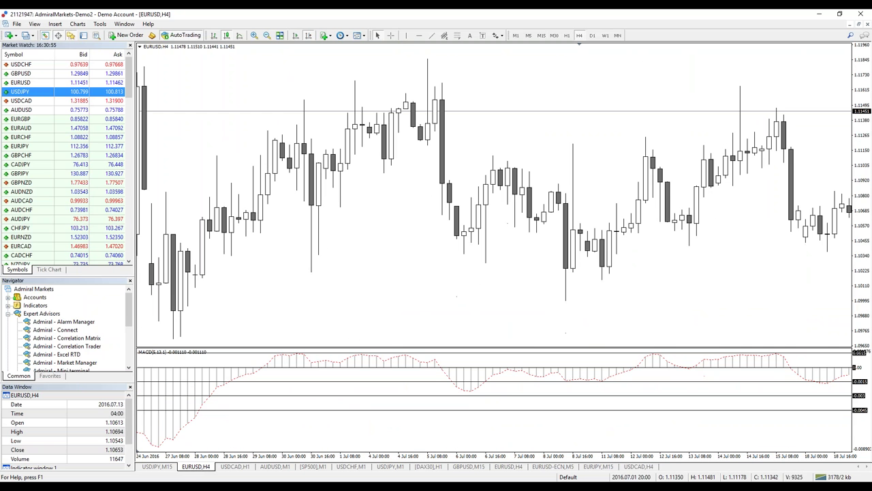
scroll(372, 187, up, 6)
scroll(376, 180, up, 6)
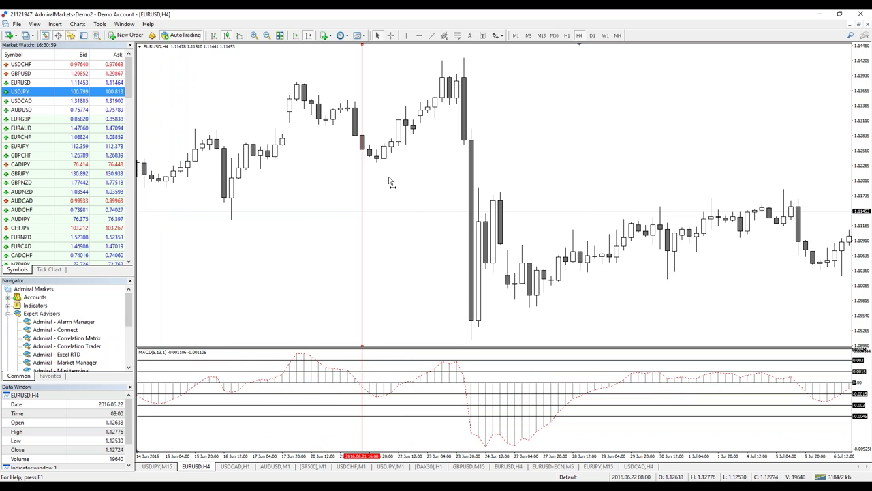
scroll(389, 181, down, 1)
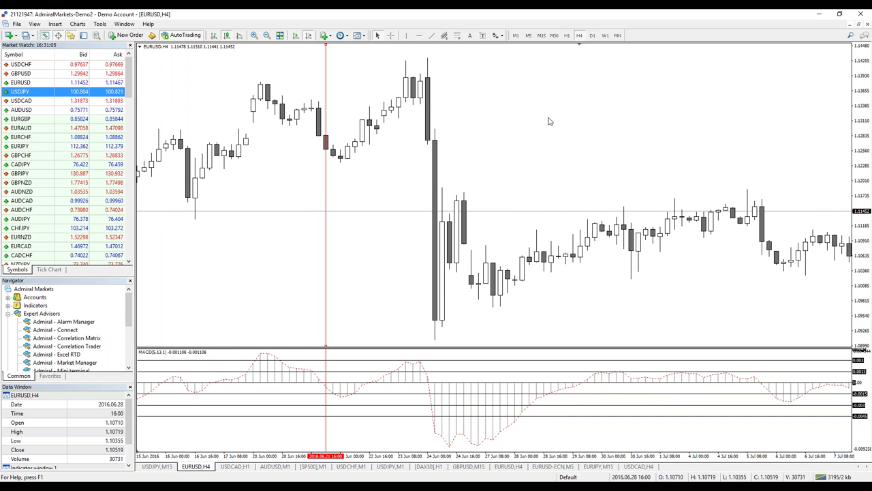
scroll(545, 113, down, 1)
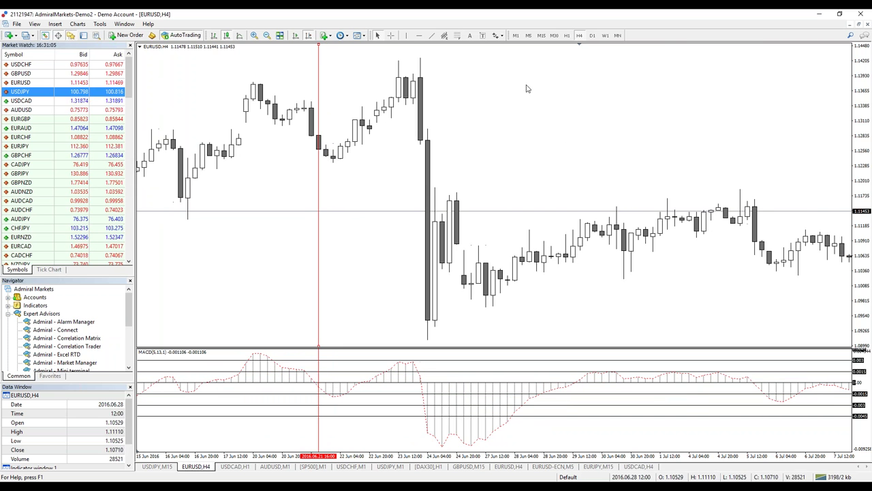
Add a horizontal line at 1.08970 below the price candles and horizontal lines on the MACD at about 0.00188 and -0.0065.
click(419, 35)
click(424, 347)
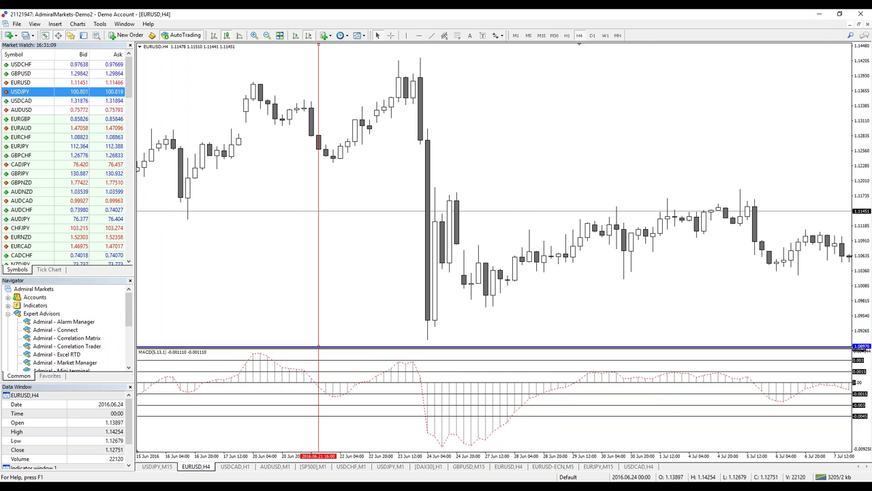
click(420, 36)
click(413, 371)
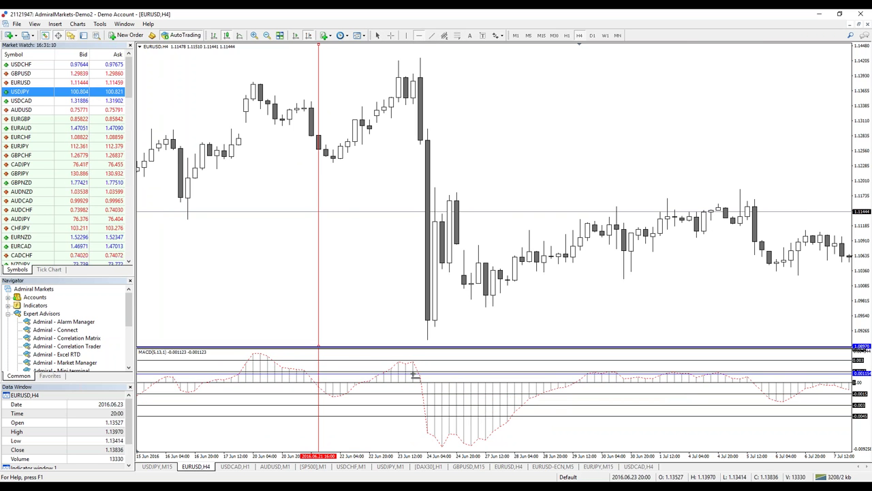
drag(414, 371, 414, 368)
mouse_move(419, 370)
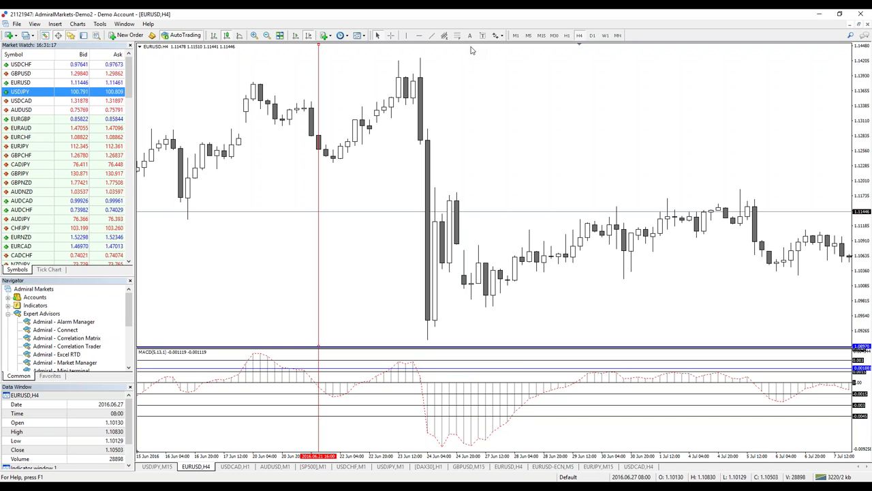
drag(478, 421, 473, 431)
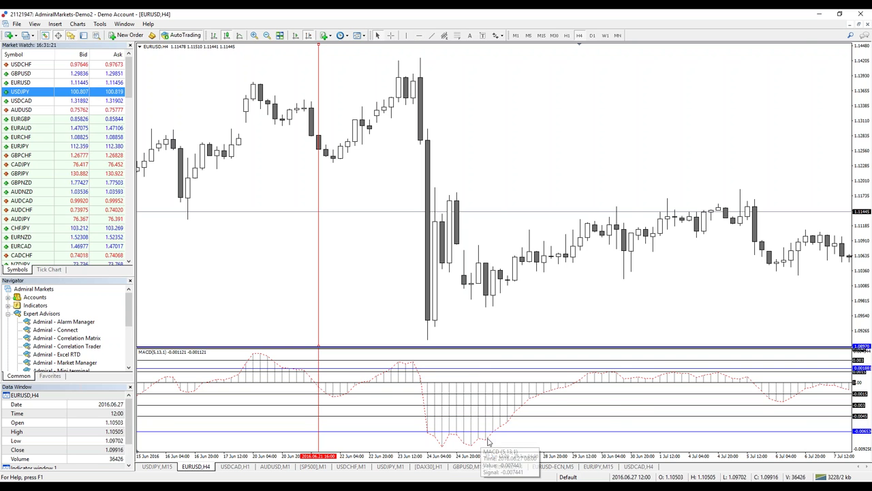
Go back to the 3 May 2016 peak on EURUSD H4 and place a horizontal line on its MACD at about 0.0041.
scroll(364, 201, left, 10)
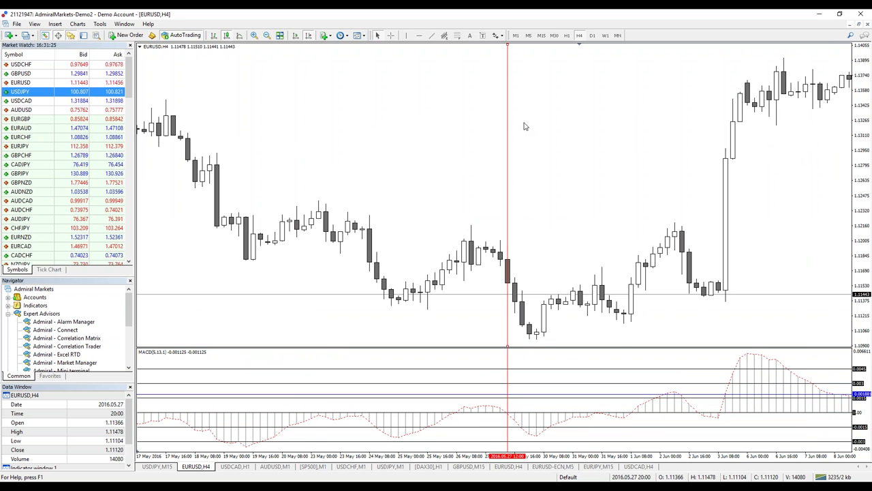
scroll(374, 195, left, 5)
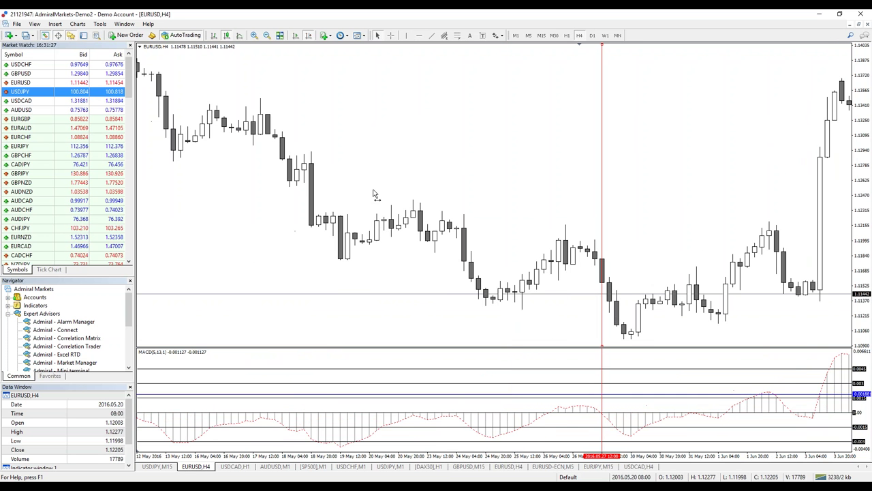
scroll(374, 195, left, 6)
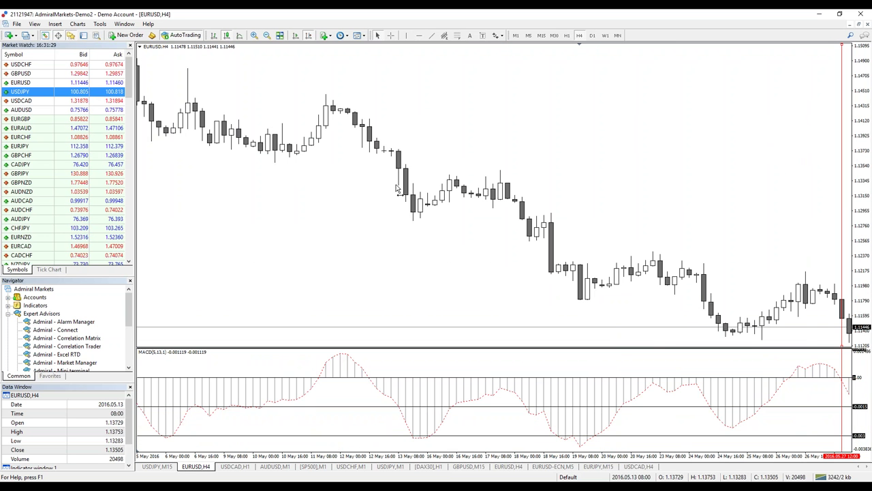
scroll(397, 189, left, 6)
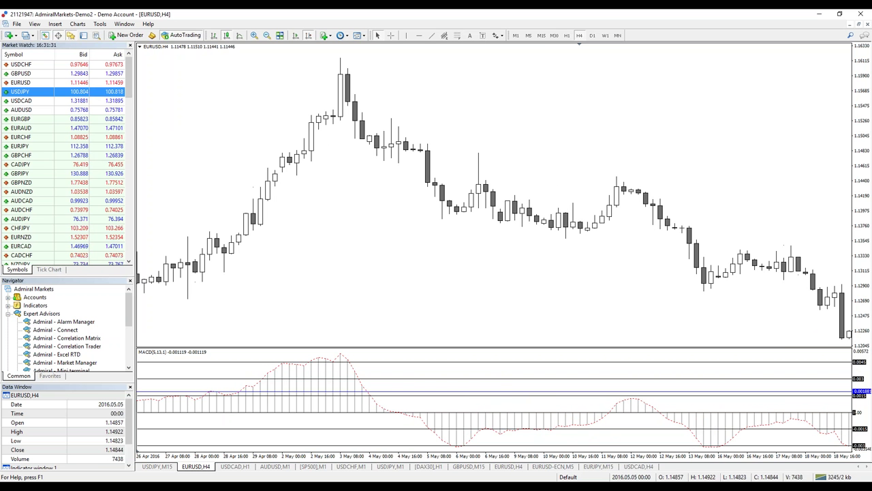
scroll(332, 309, left, 4)
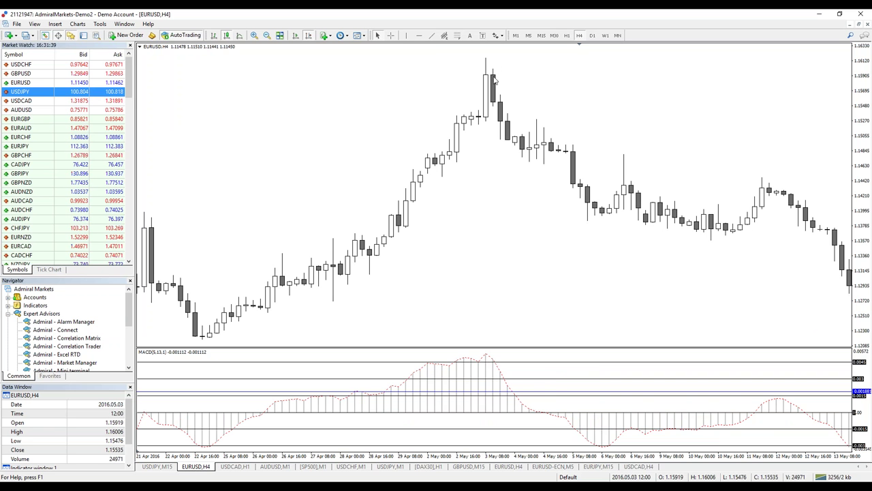
drag(466, 347, 468, 330)
scroll(395, 399, up, 1)
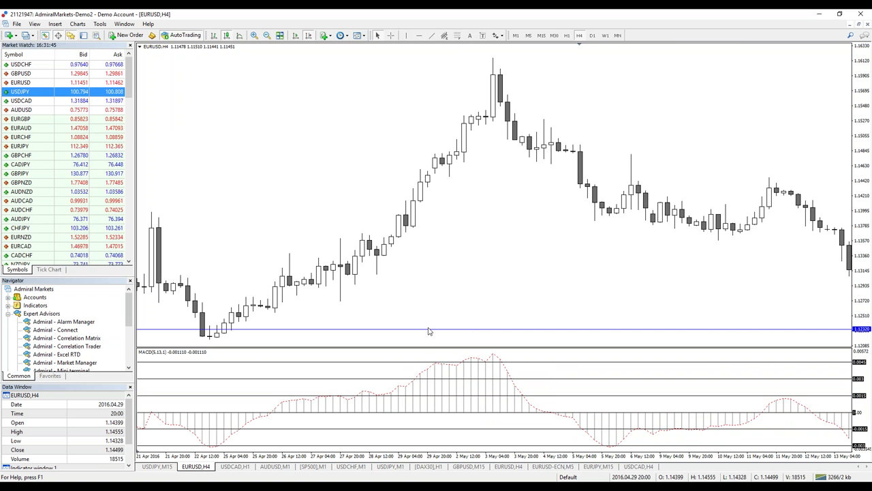
click(419, 36)
drag(475, 357, 477, 368)
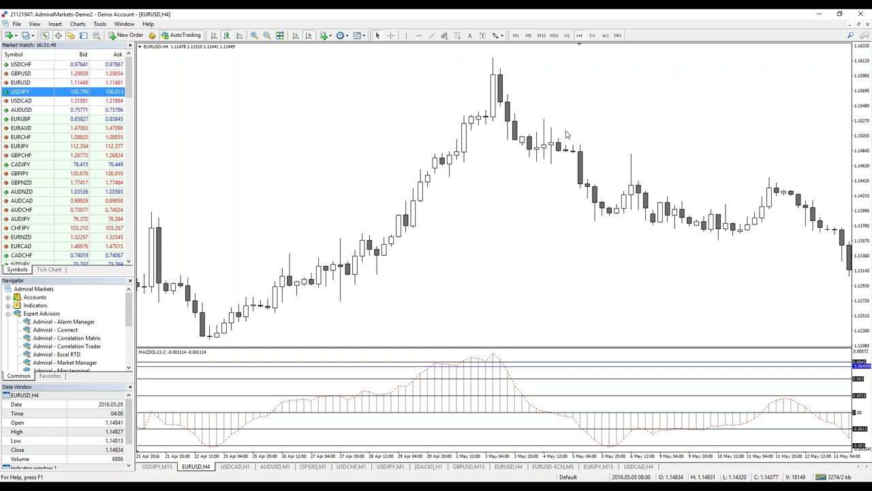
Inspect the 3 May 2016 price and MACD peak with the crosshair and review the earlier candles back to February 2016.
click(389, 35)
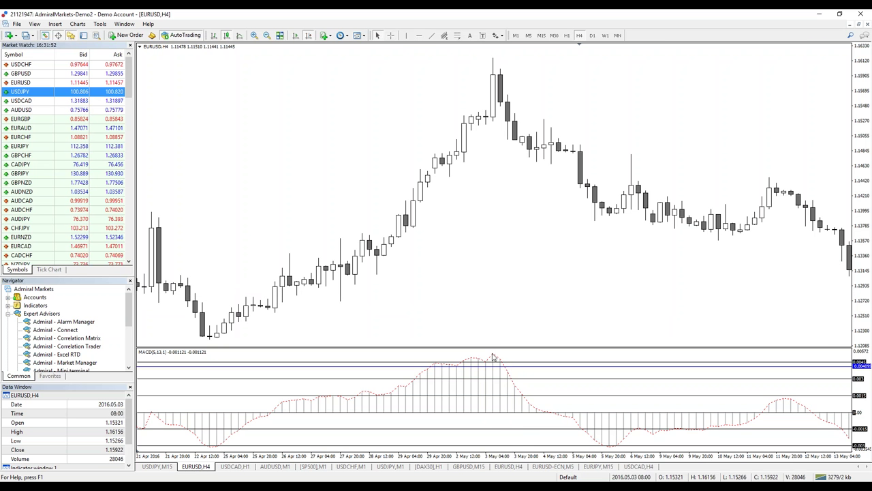
click(389, 34)
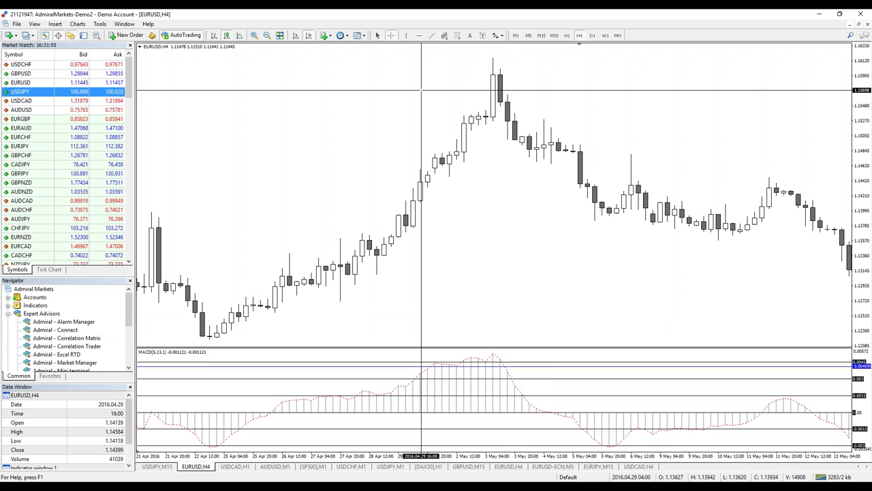
drag(510, 137, 594, 220)
drag(315, 214, 404, 199)
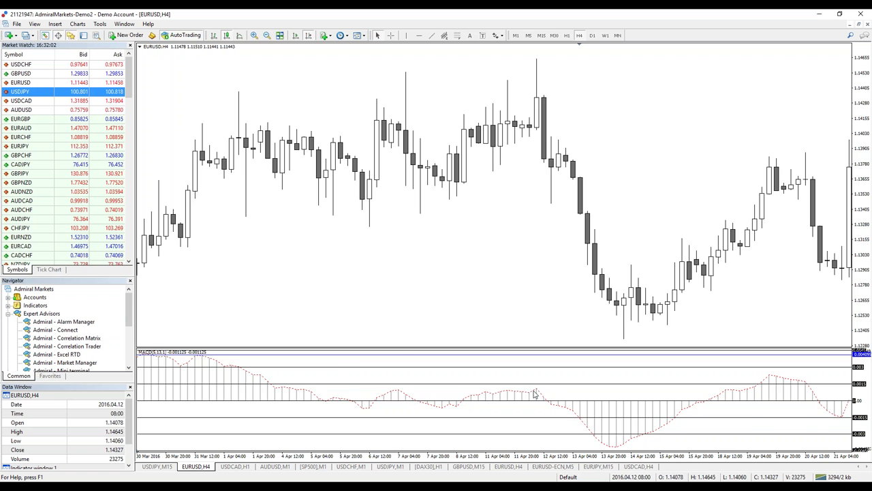
scroll(389, 282, up, 5)
scroll(403, 278, up, 6)
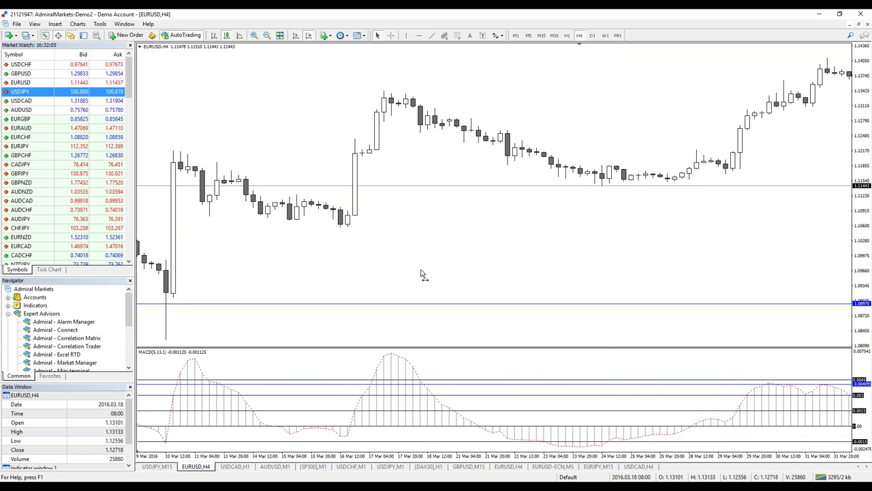
scroll(433, 269, up, 6)
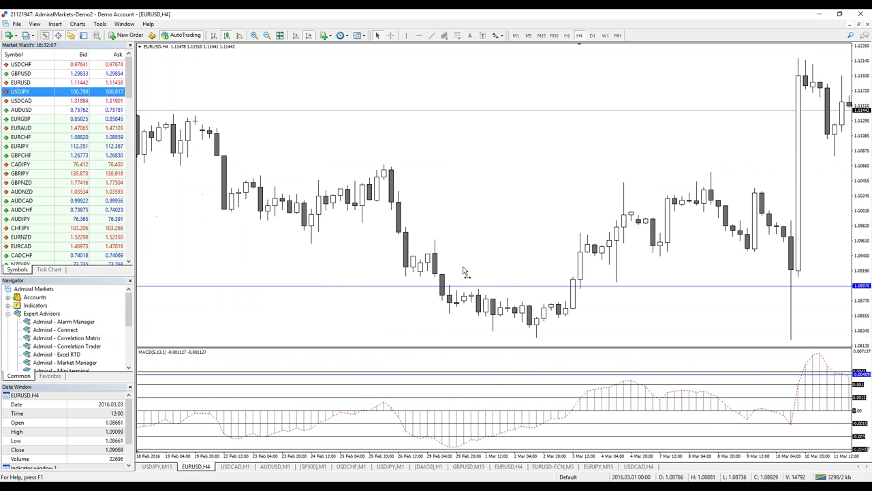
scroll(487, 263, up, 3)
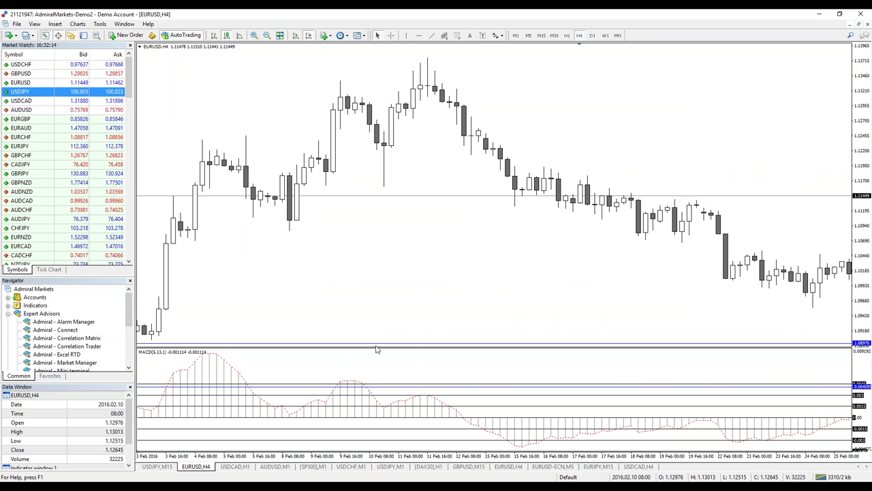
Add a horizontal line at about 0.00919 near the MACD's early February peak and a vertical line at 16:00 on 12 February 2016.
click(419, 36)
click(461, 413)
drag(461, 416, 526, 298)
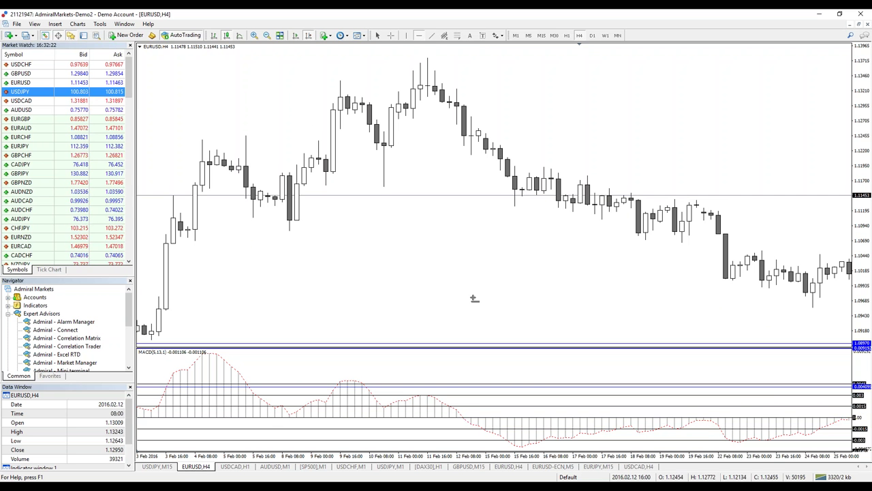
click(405, 34)
drag(477, 238, 471, 236)
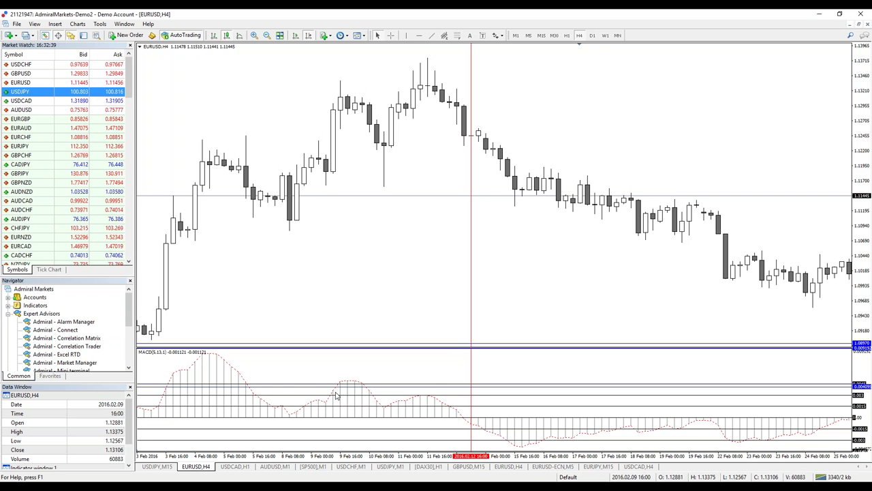
Go back to December 2015 and mark the MACD's rise towards zero with a vertical line at 20:00 on 18 December 2015.
mouse_move(372, 394)
scroll(393, 291, up, 10)
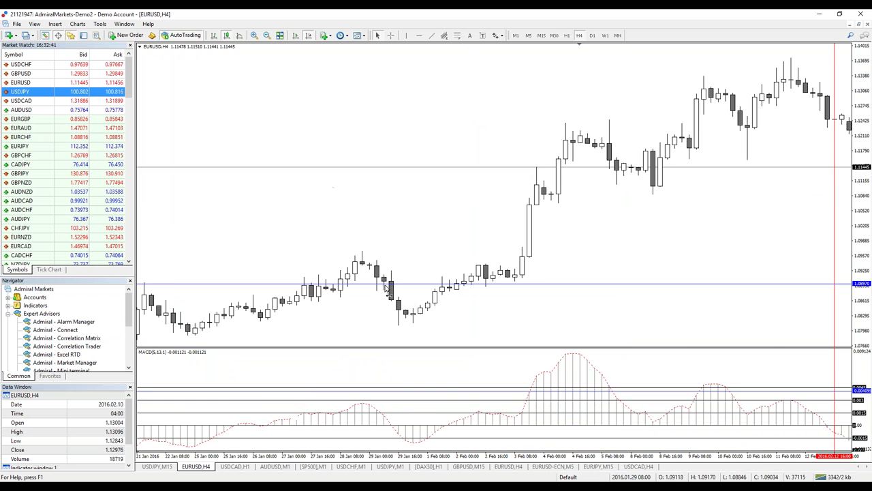
scroll(394, 291, up, 2)
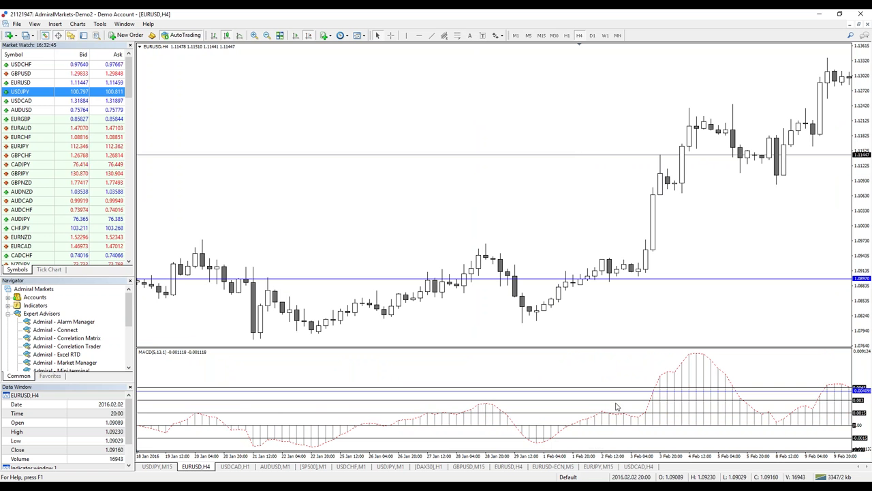
mouse_move(552, 444)
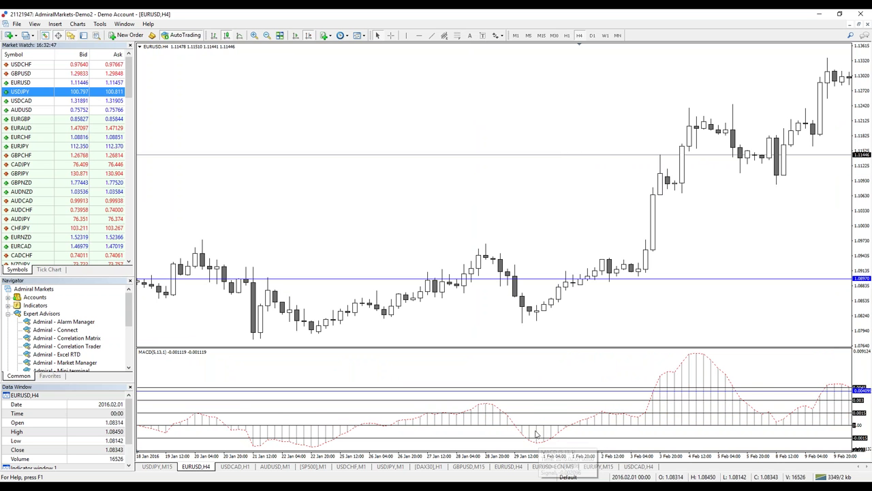
scroll(376, 233, up, 1)
scroll(378, 223, up, 5)
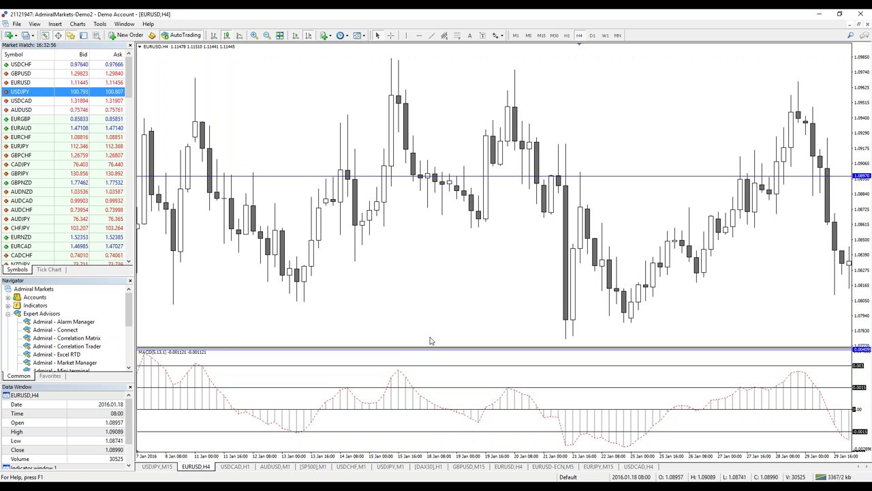
scroll(430, 341, up, 8)
scroll(461, 333, up, 5)
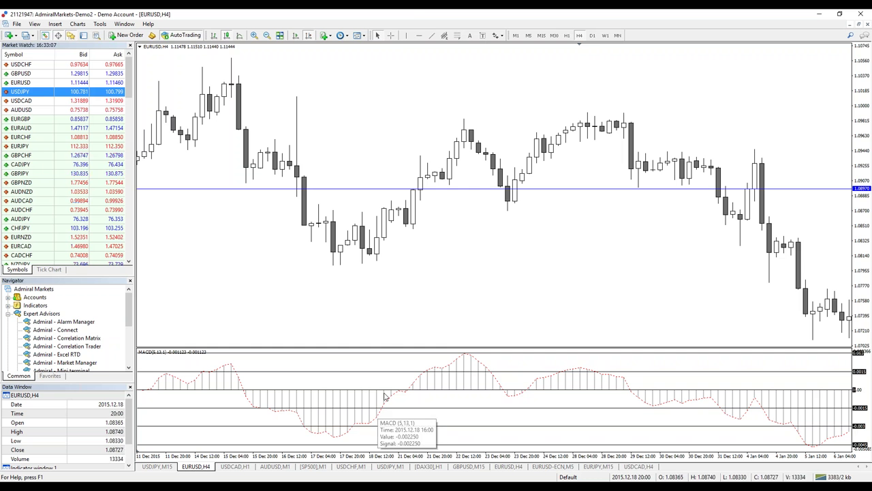
click(406, 36)
drag(405, 269, 385, 265)
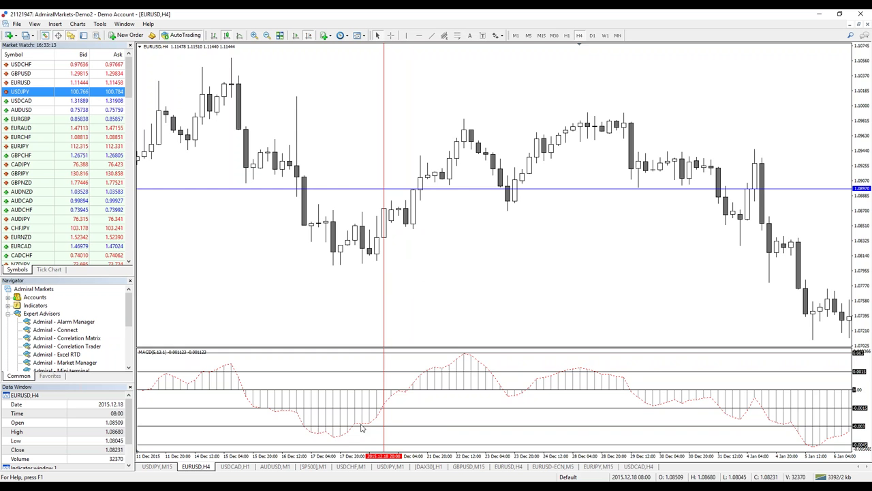
Go back to November 2015 and mark the MACD's upturn with a vertical line at 20:00 on 10 November 2015.
scroll(341, 324, up, 5)
scroll(359, 324, down, 2)
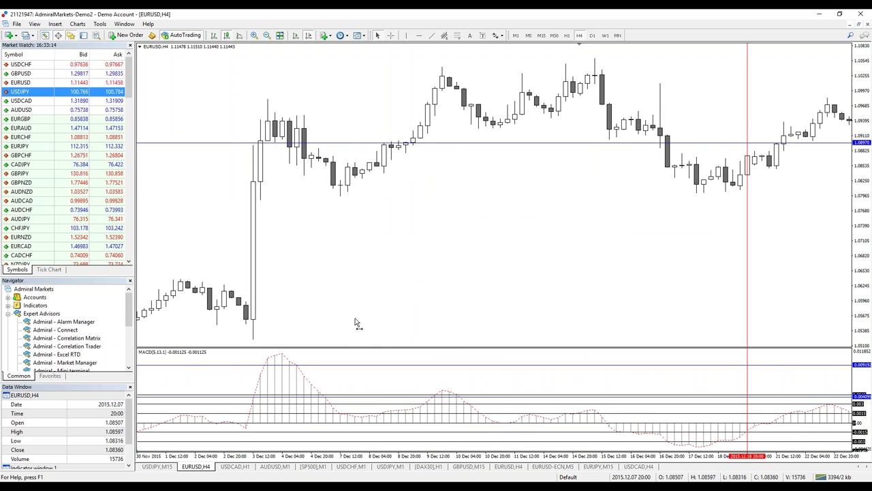
scroll(377, 323, up, 5)
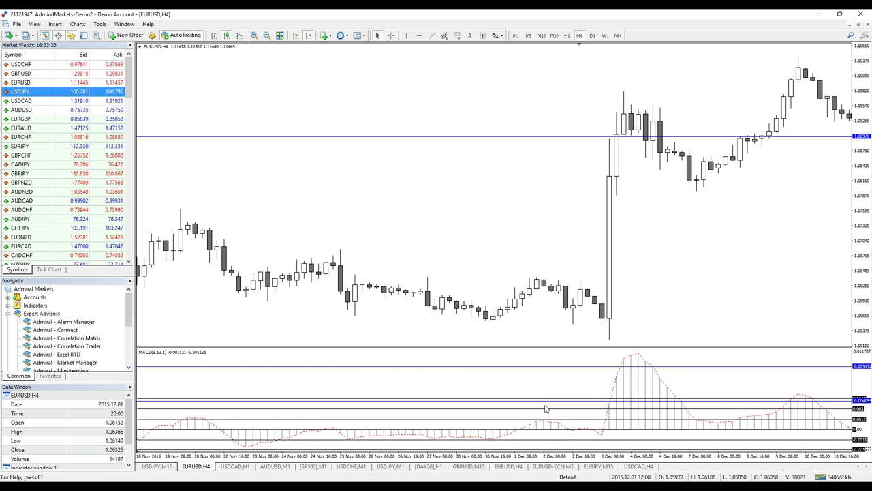
scroll(467, 359, up, 6)
scroll(469, 359, up, 4)
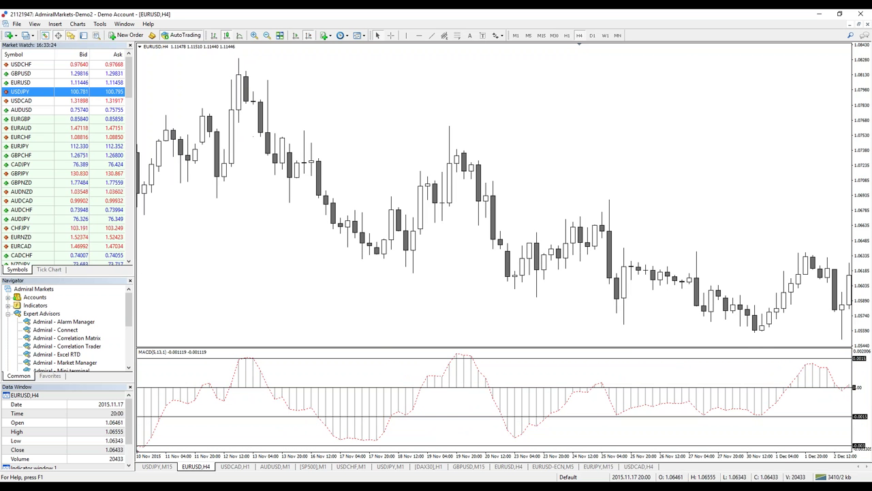
scroll(385, 334, up, 4)
scroll(387, 334, up, 3)
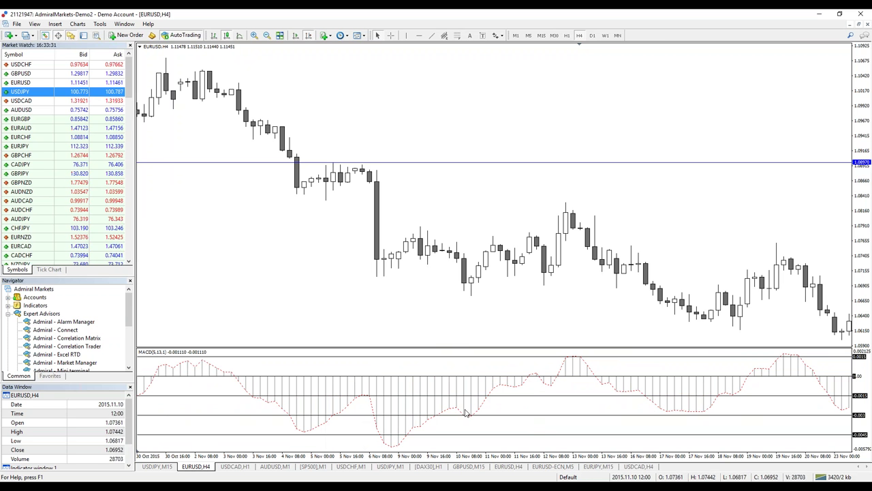
click(406, 35)
mouse_move(472, 245)
mouse_down()
mouse_move(505, 262)
mouse_move(479, 253)
mouse_up()
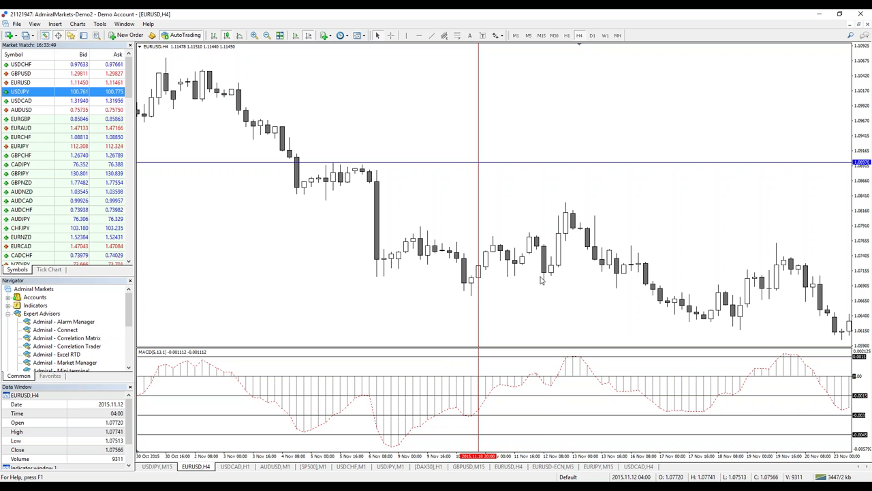
Mark the MACD's downward zero-line crossing with a vertical line at 08:00 on 3 November 2015.
drag(245, 220, 468, 390)
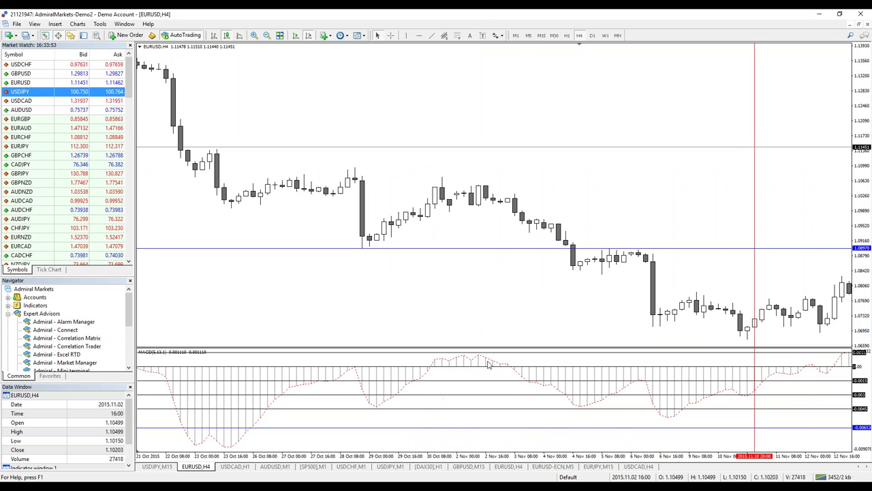
click(406, 35)
drag(540, 205, 516, 201)
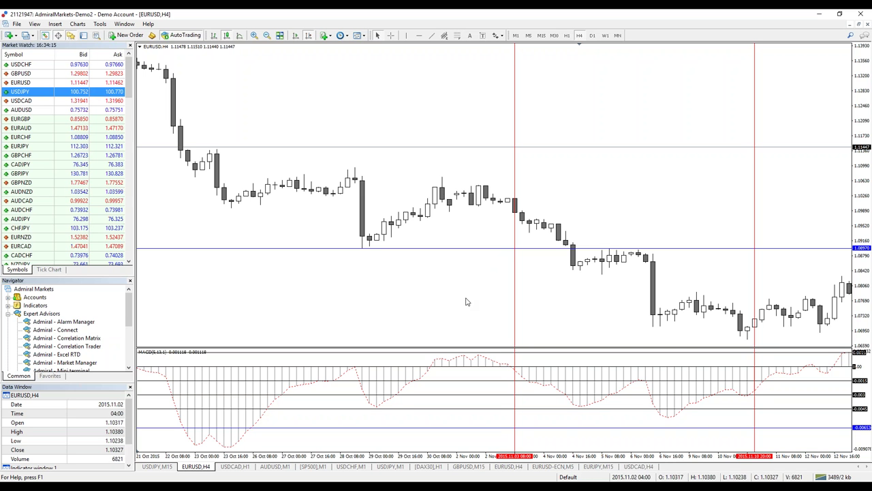
Look up the oscillator category among the indicators that can be inserted on the chart.
click(57, 25)
mouse_move(68, 34)
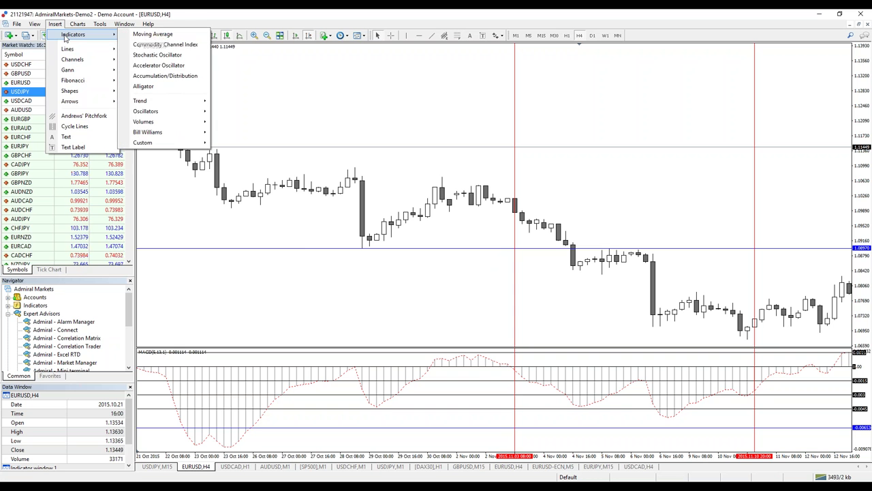
mouse_move(205, 111)
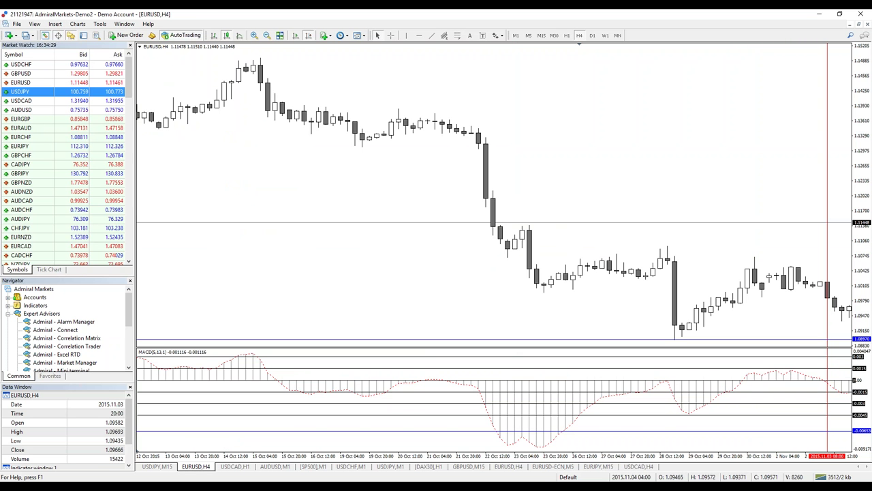
Switch to the USDJPY M15 chart to review its MACD and return to the EURUSD H4 chart around October 2015.
click(157, 466)
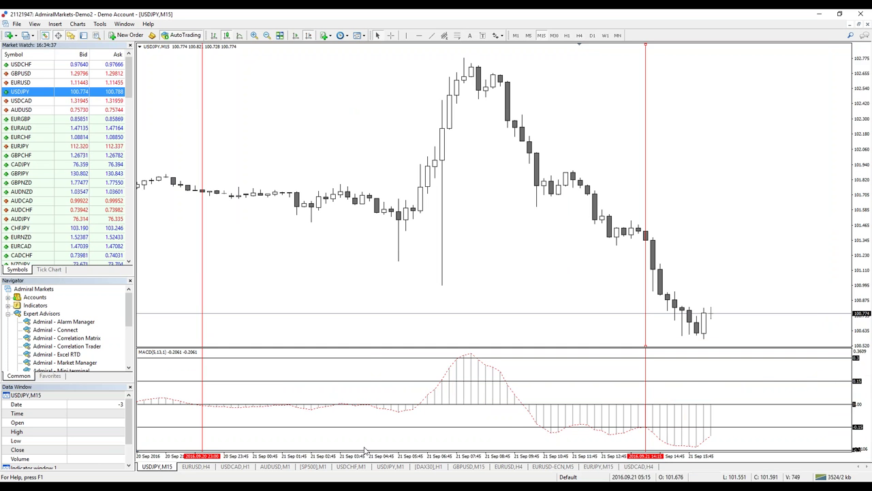
click(195, 467)
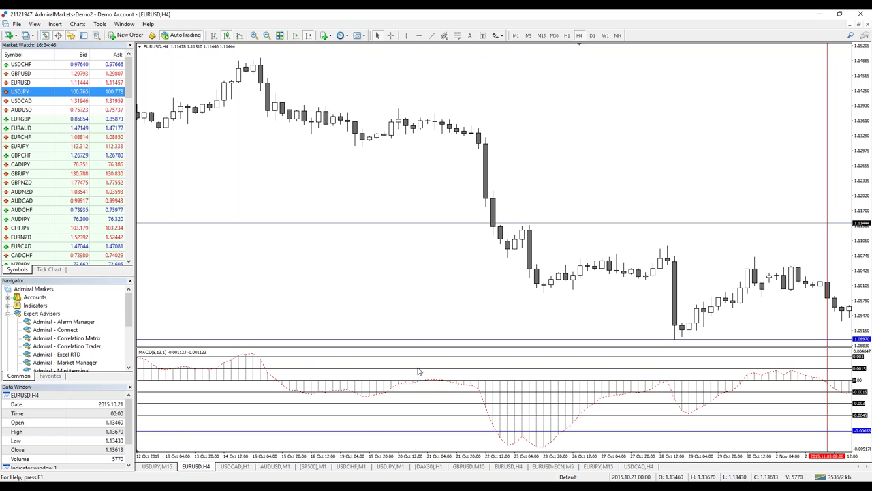
mouse_move(340, 390)
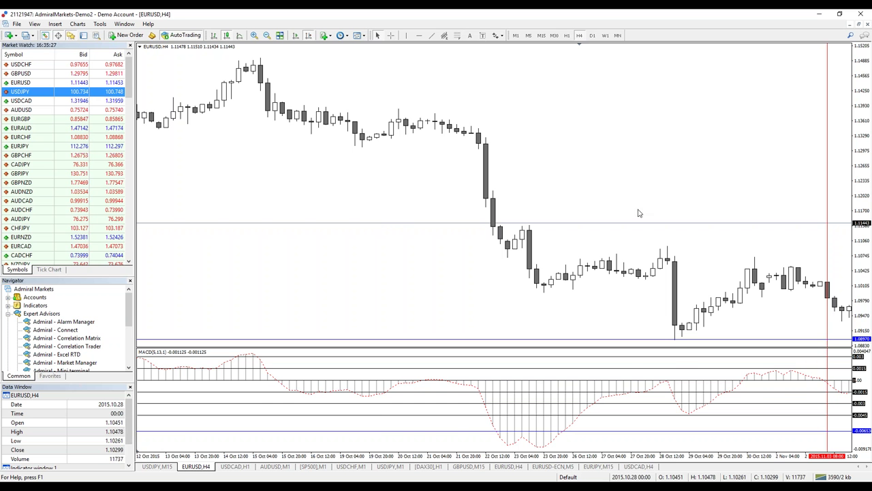
Add a horizontal line at 1.06560 below the price candles of late October and early November 2015.
scroll(644, 191, down, 3)
scroll(644, 184, down, 5)
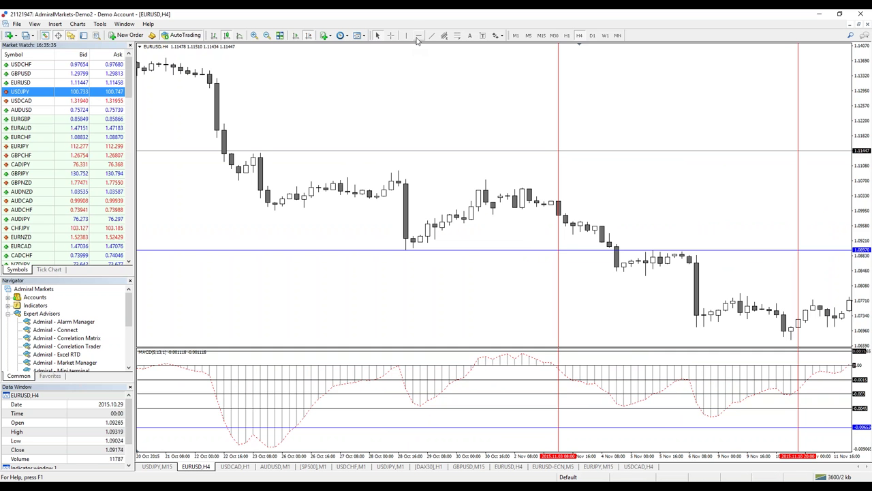
click(255, 346)
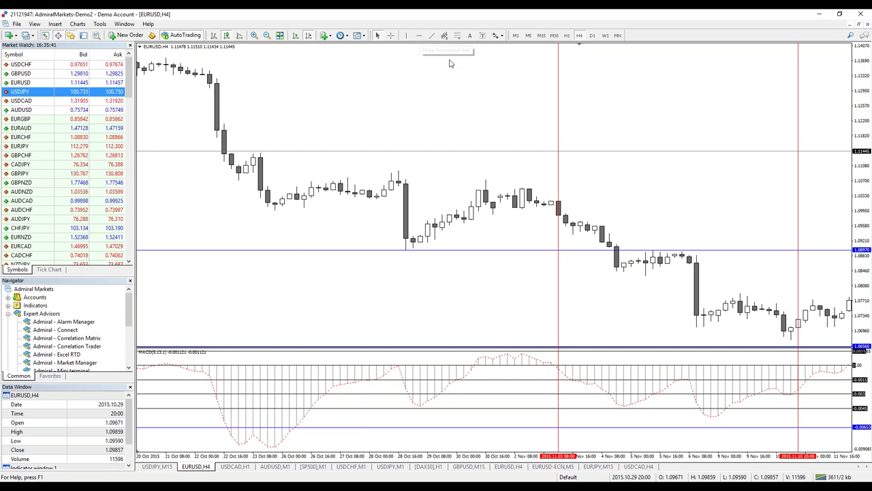
Mark 08:00 on 26 October 2015 with a vertical line and measure the price move from there to the 28 October high.
click(405, 34)
drag(289, 253, 297, 259)
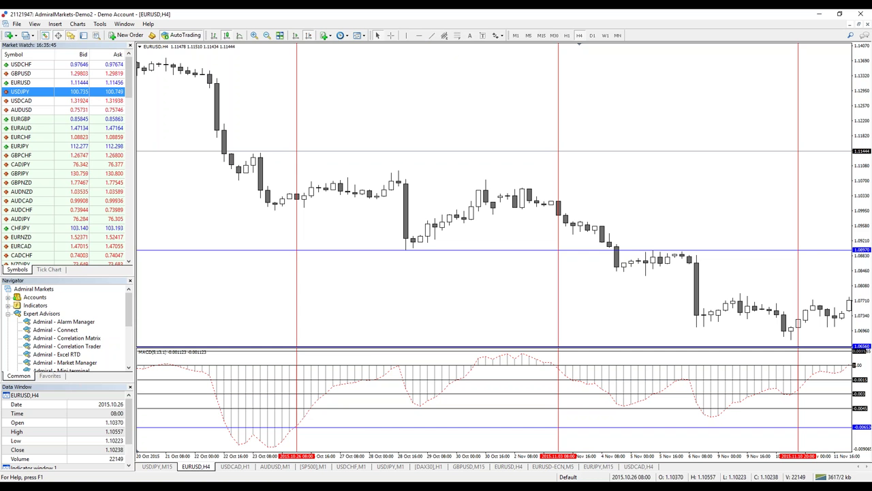
click(391, 34)
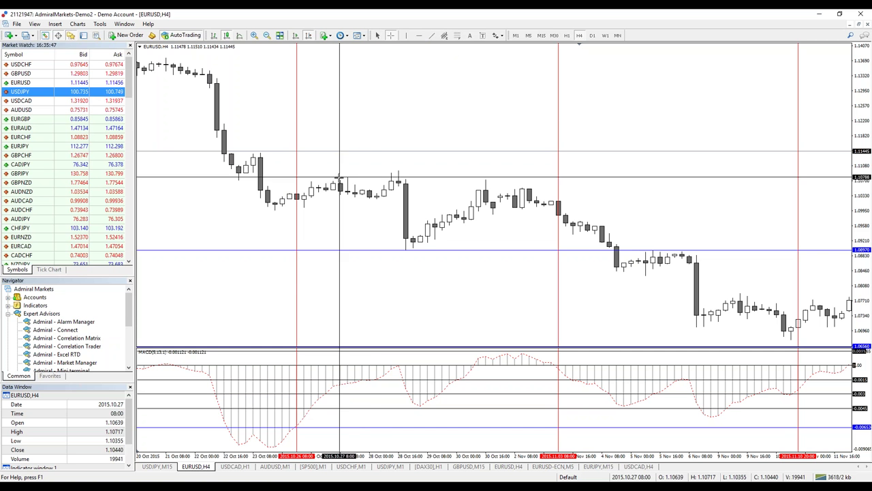
drag(297, 202, 398, 169)
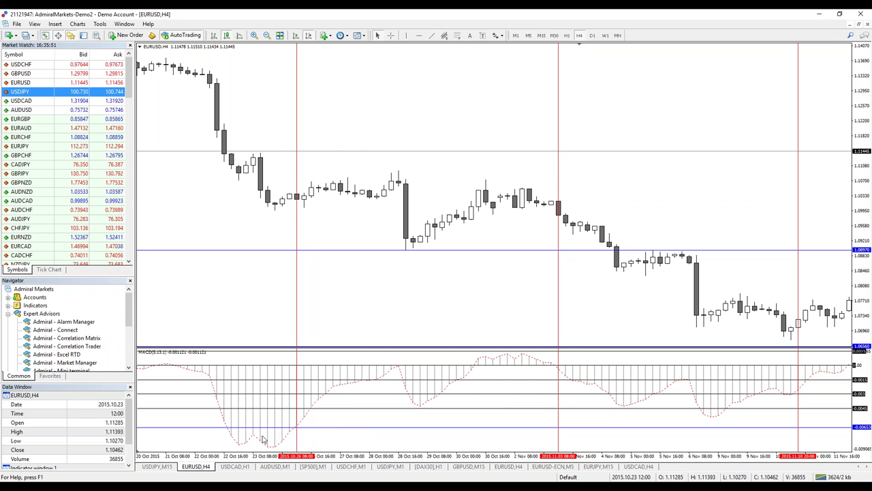
Examine the January 2016 MACD peaks on the EURUSD H4 chart and measure the indicator's decline from its 7 January high.
drag(850, 395, 474, 150)
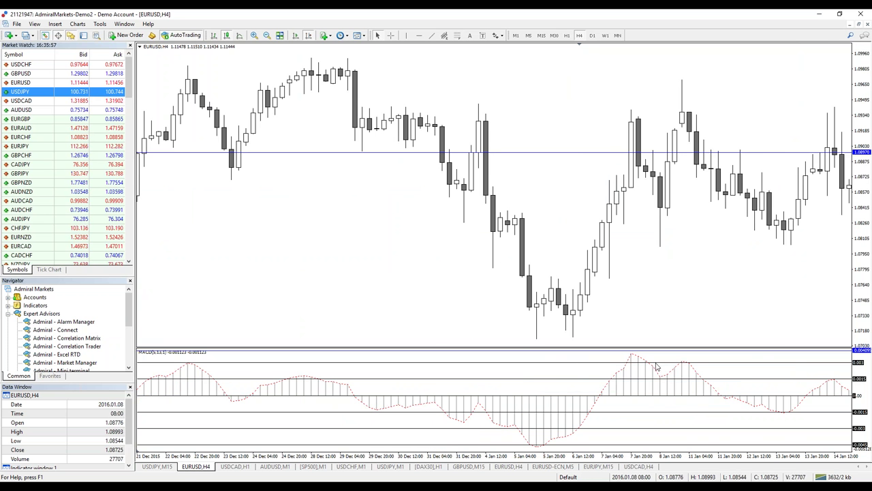
scroll(690, 300, down, 3)
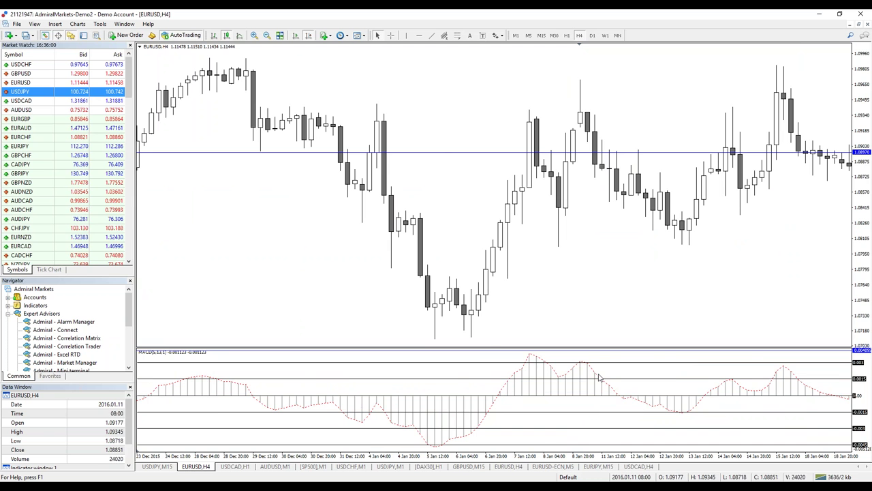
scroll(469, 368, down, 2)
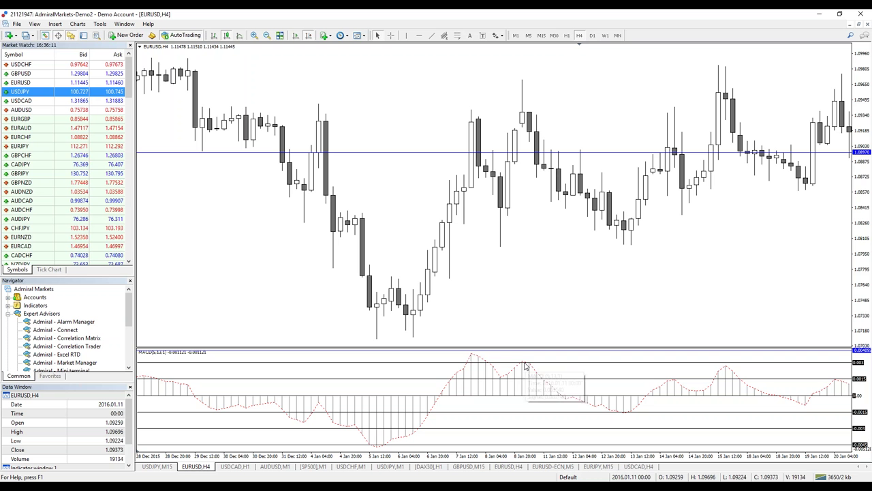
click(391, 35)
drag(476, 357, 564, 399)
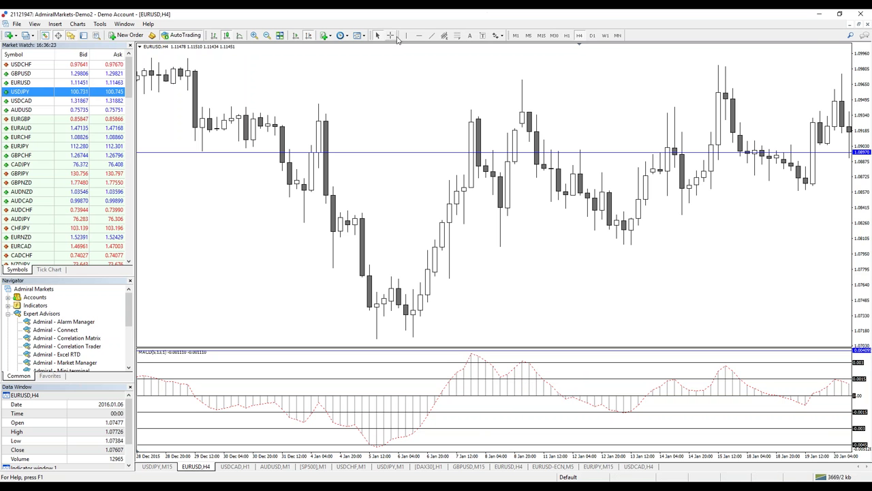
middle_click(473, 357)
drag(473, 357, 848, 422)
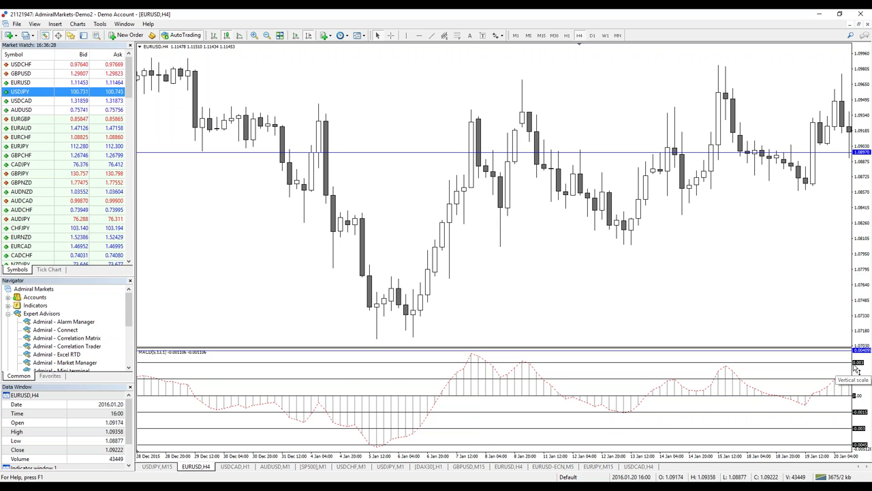
Mark the MACD's turn down from its early February 2016 peak with a vertical line at 00:00 on 5 February.
scroll(640, 285, down, 5)
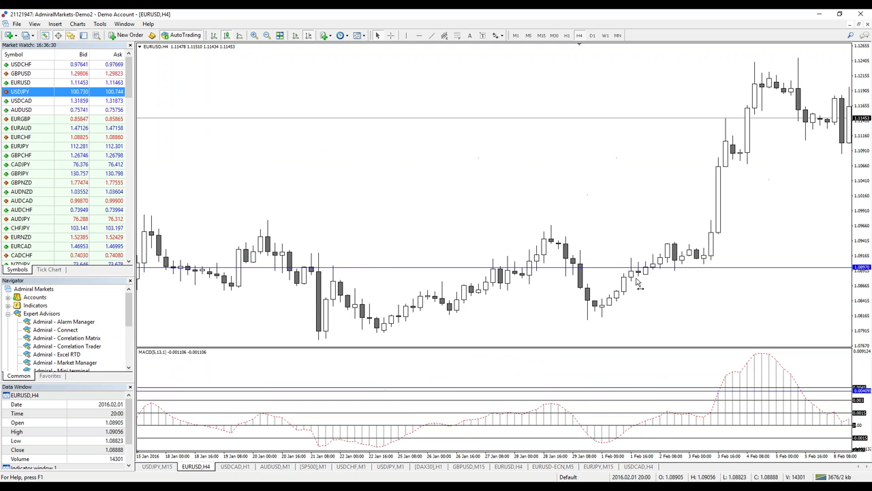
scroll(639, 284, down, 6)
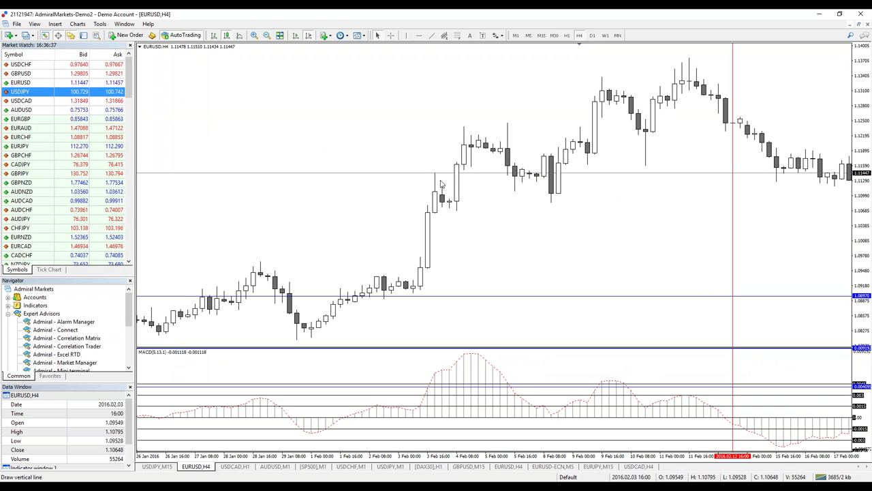
mouse_move(467, 356)
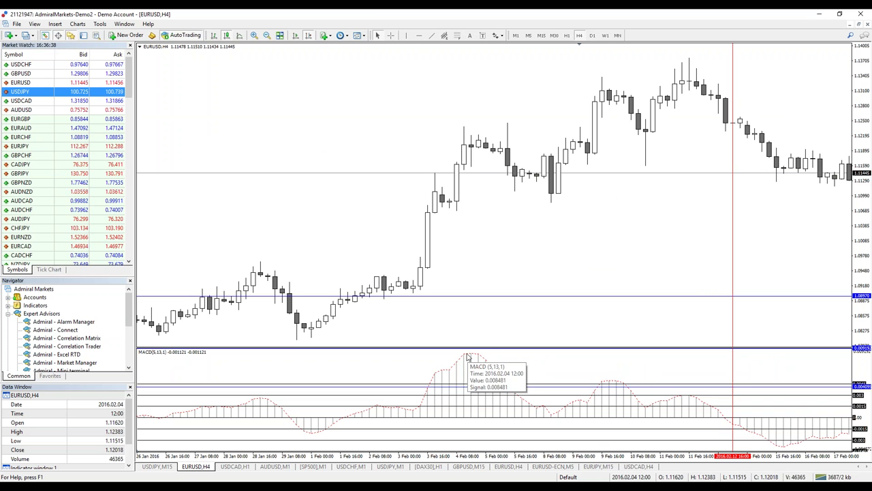
click(405, 37)
drag(505, 177, 486, 239)
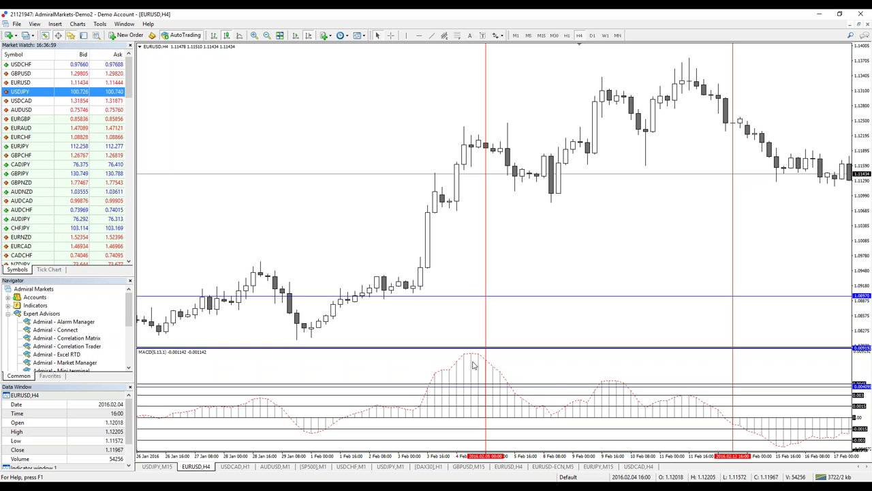
mouse_move(479, 355)
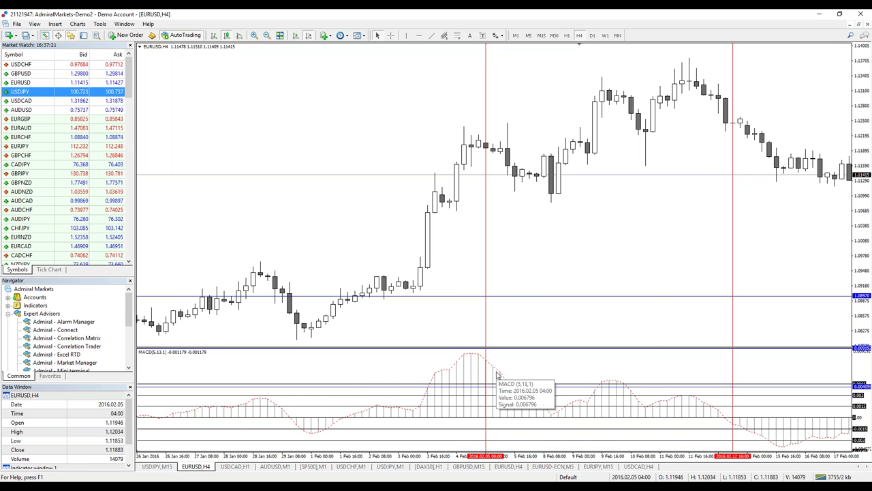
Mark the MACD's next, lower peak with a vertical line at 04:00 on 10 February 2016.
scroll(611, 371, down, 3)
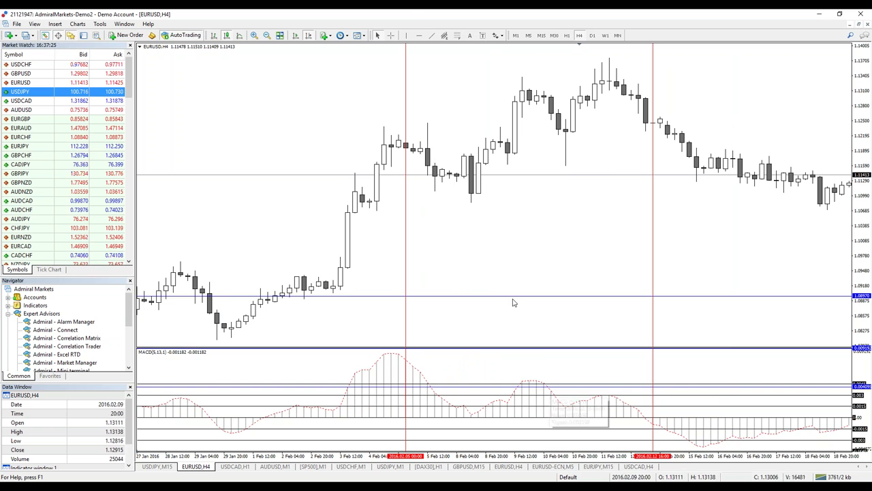
click(407, 36)
click(549, 246)
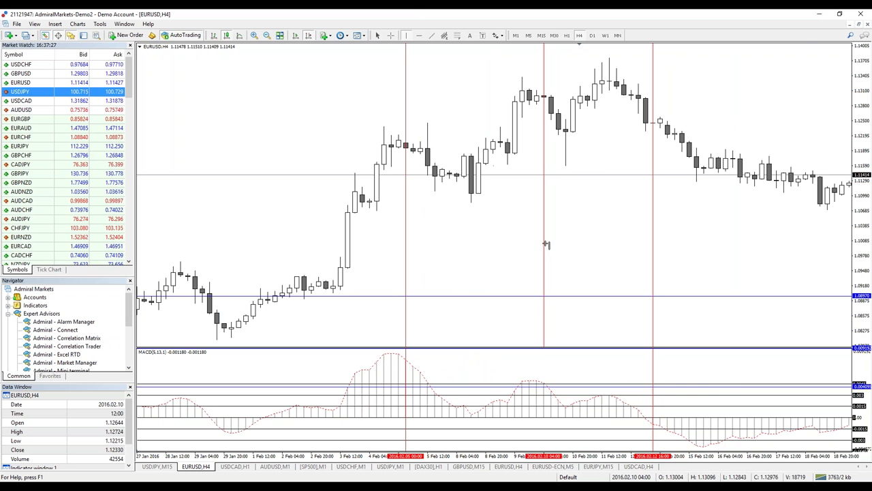
drag(550, 250, 543, 250)
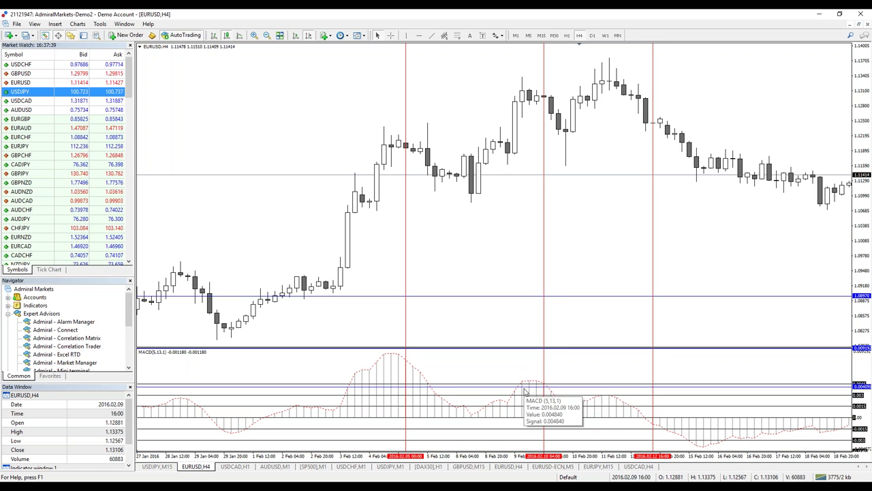
scroll(581, 300, down, 3)
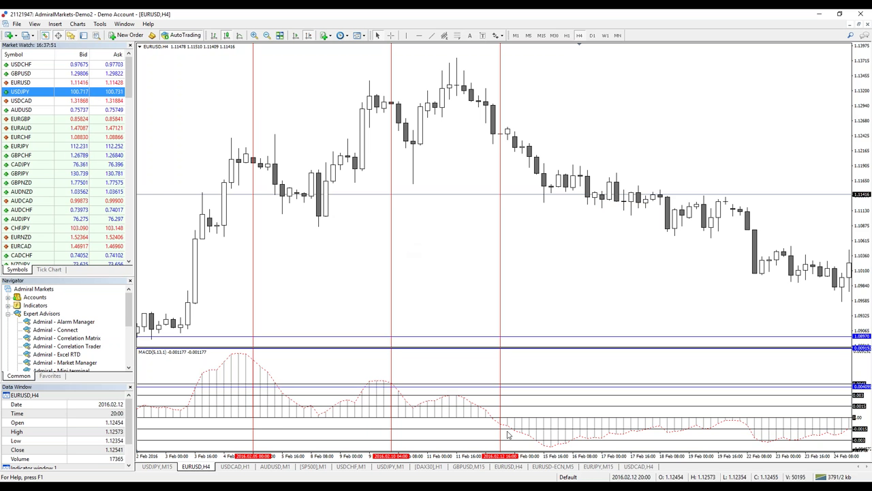
Switch to the USDCAD H1 chart and open the input parameters of its MACD CAM indicator.
click(235, 467)
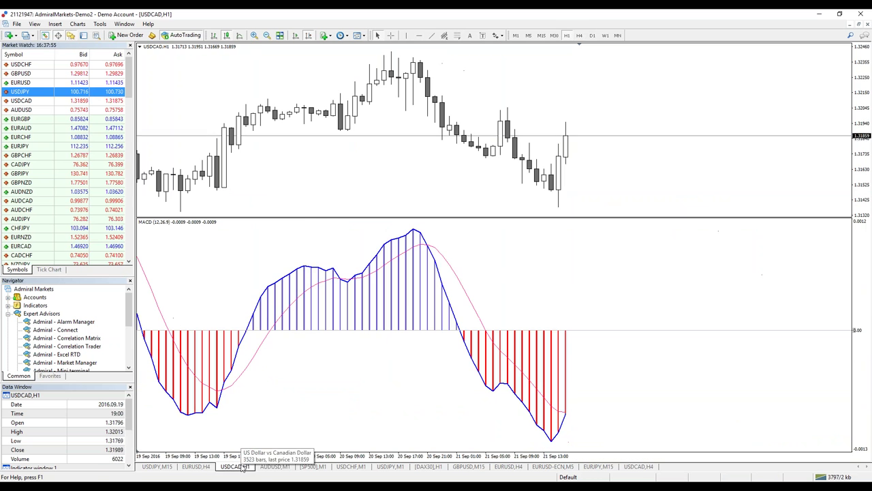
right_click(294, 196)
click(328, 248)
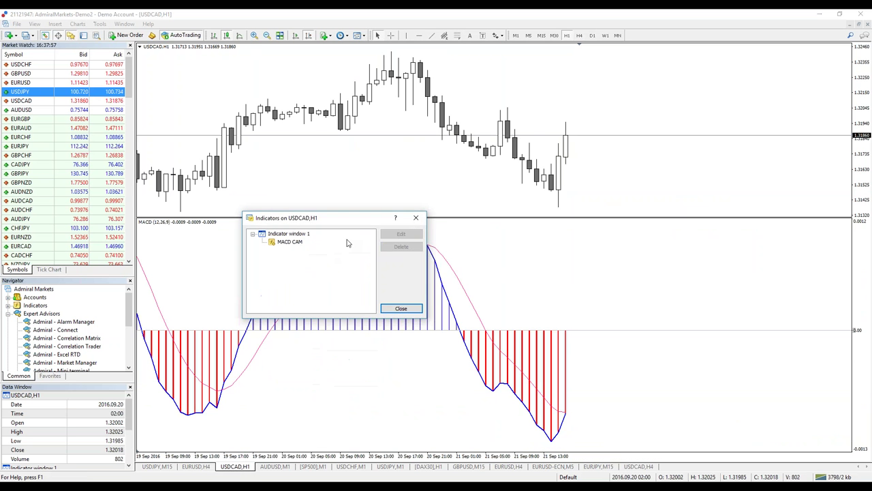
double_click(290, 242)
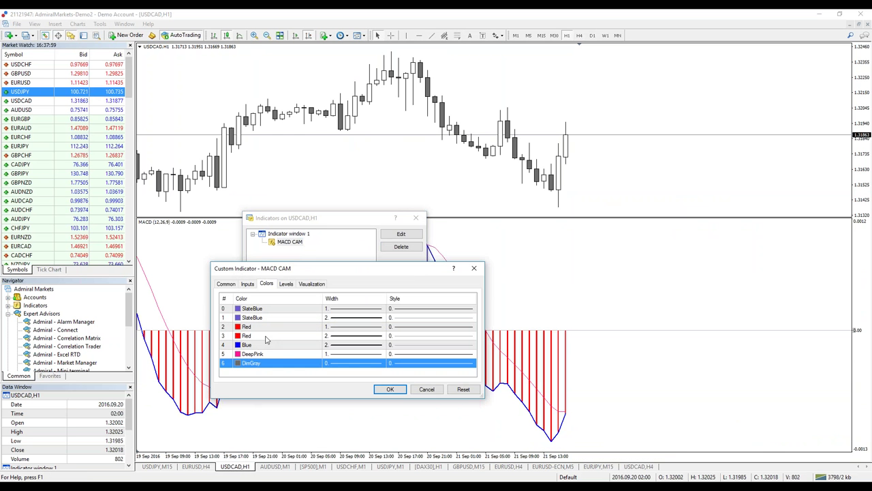
click(248, 284)
scroll(392, 360, down, 2)
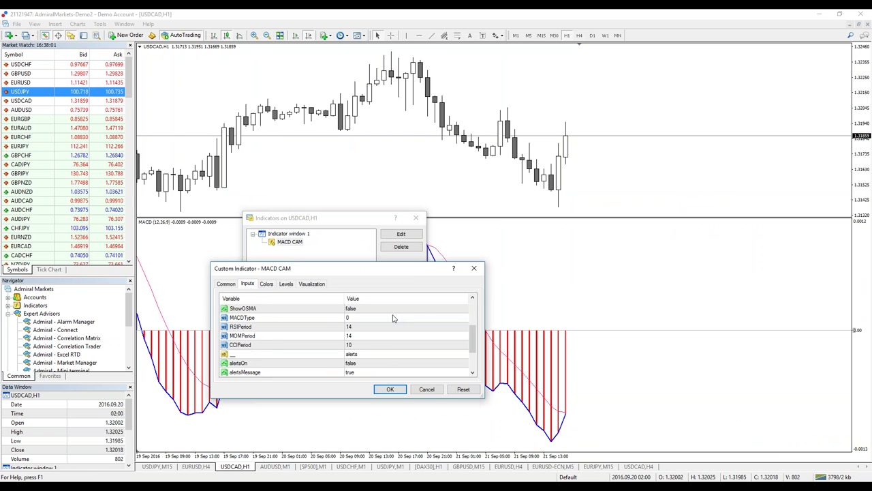
scroll(390, 320, up, 1)
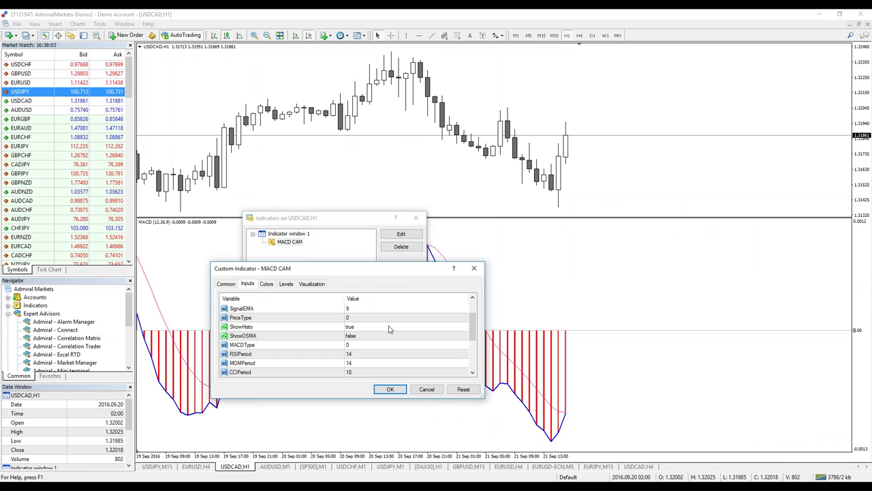
Set the MACD CAM indicator's ShowOSMA parameter to true and apply it to the chart.
click(386, 336)
click(386, 337)
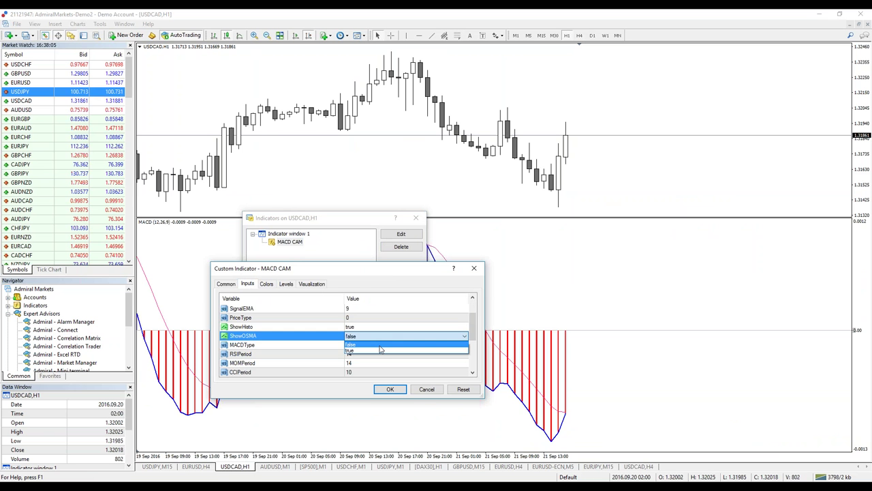
click(380, 347)
click(391, 390)
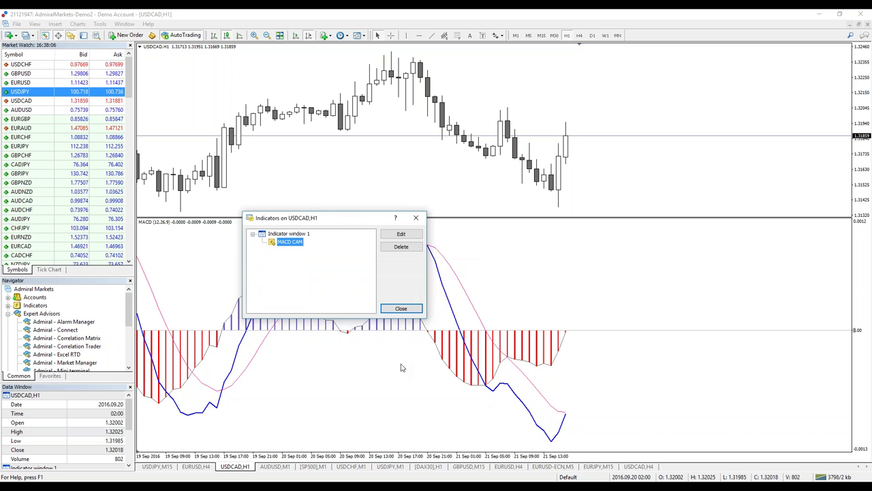
click(401, 308)
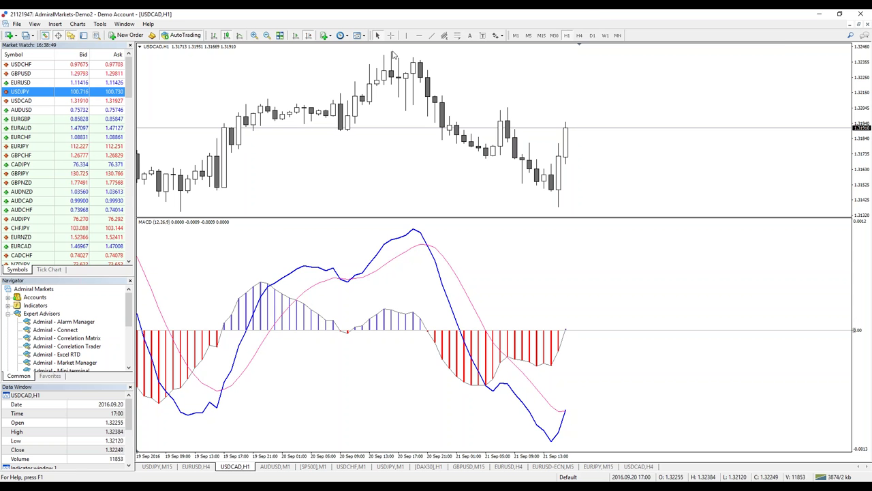
Set ShowOSMA back to false in the MACD CAM indicator's inputs on the USDCAD H1 chart.
right_click(266, 175)
click(315, 227)
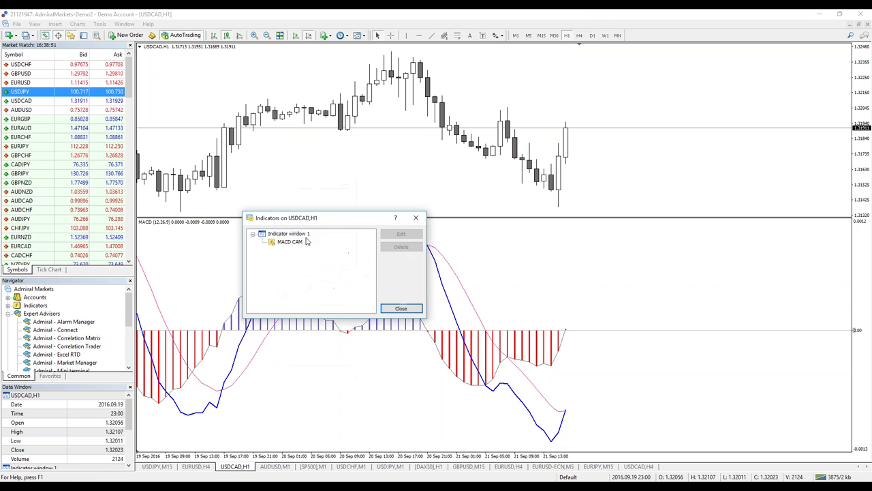
double_click(290, 242)
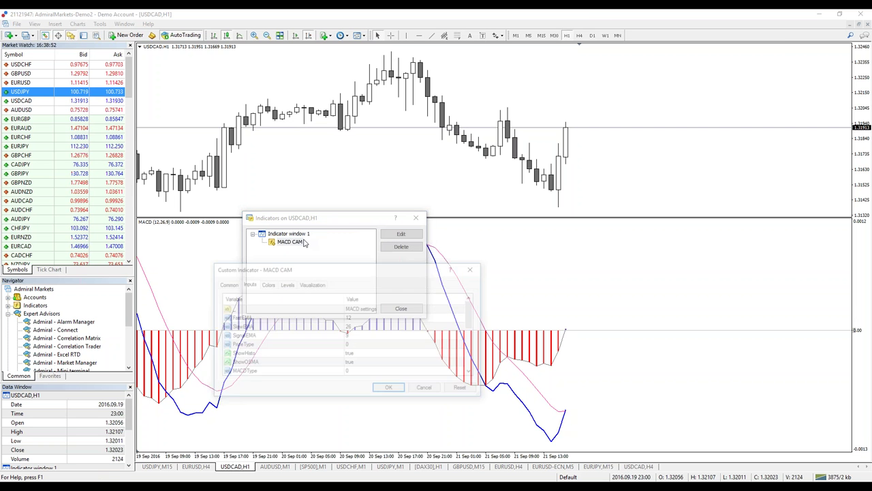
click(358, 354)
click(355, 363)
click(350, 370)
click(390, 390)
click(401, 309)
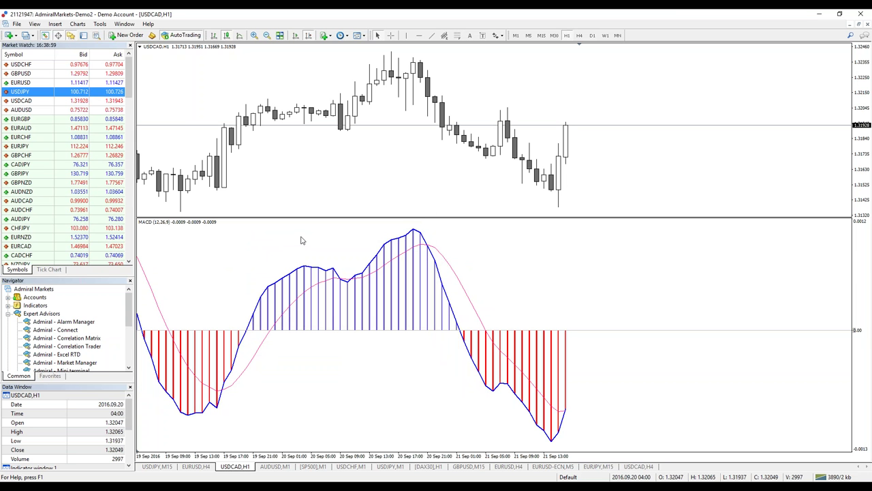